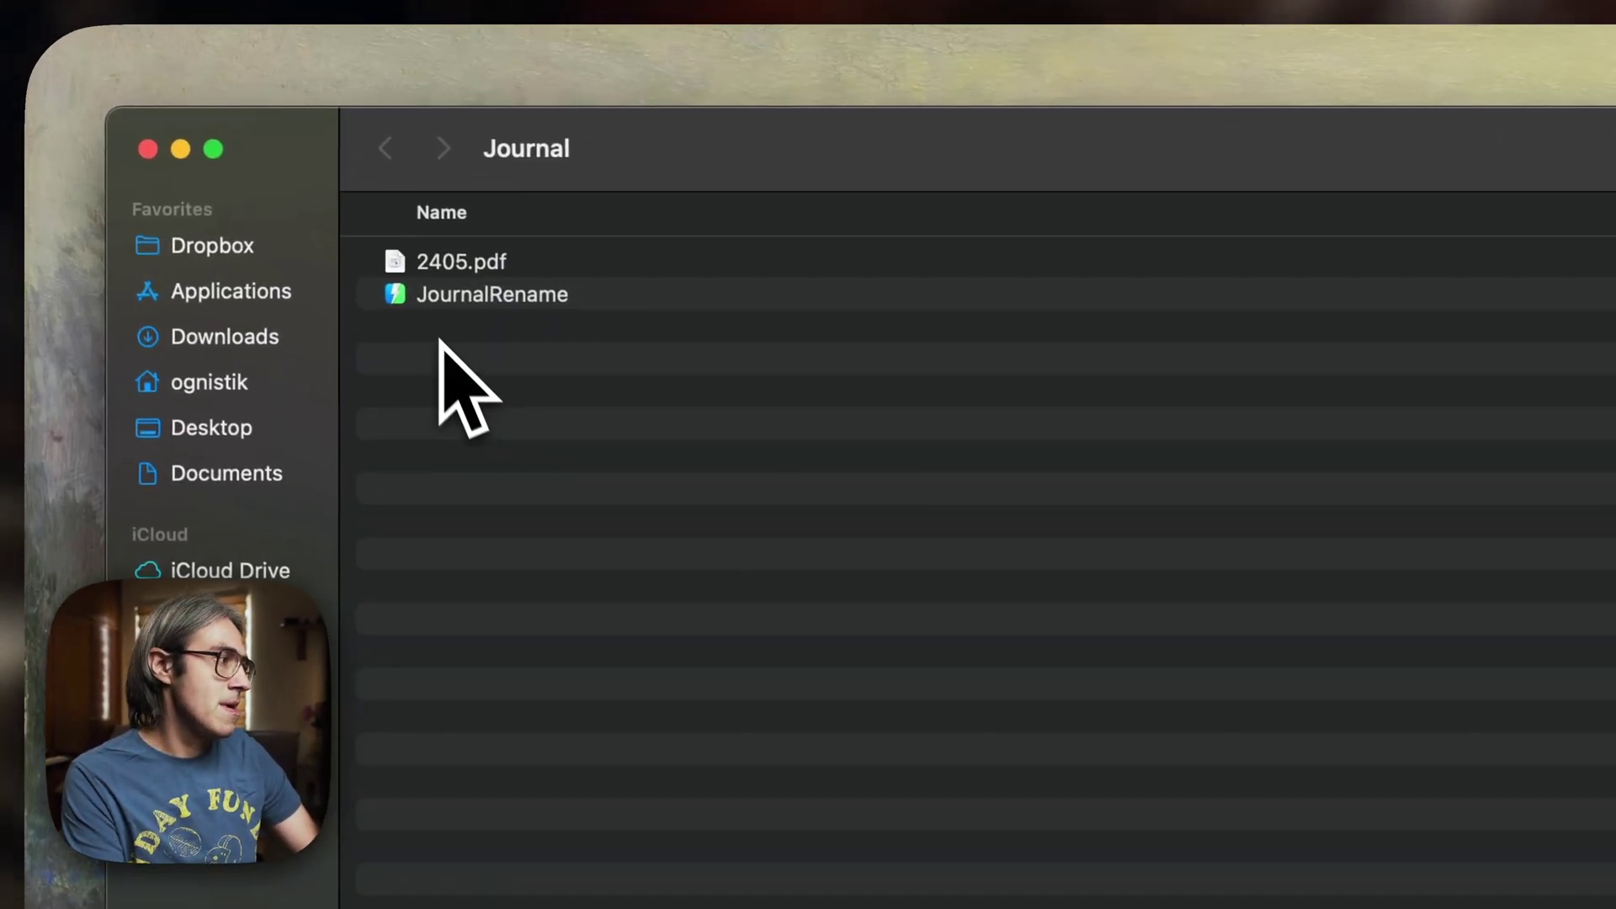
Preview 2405.pdf from the Journal folder and skim its opening handwritten pages
click(595, 262)
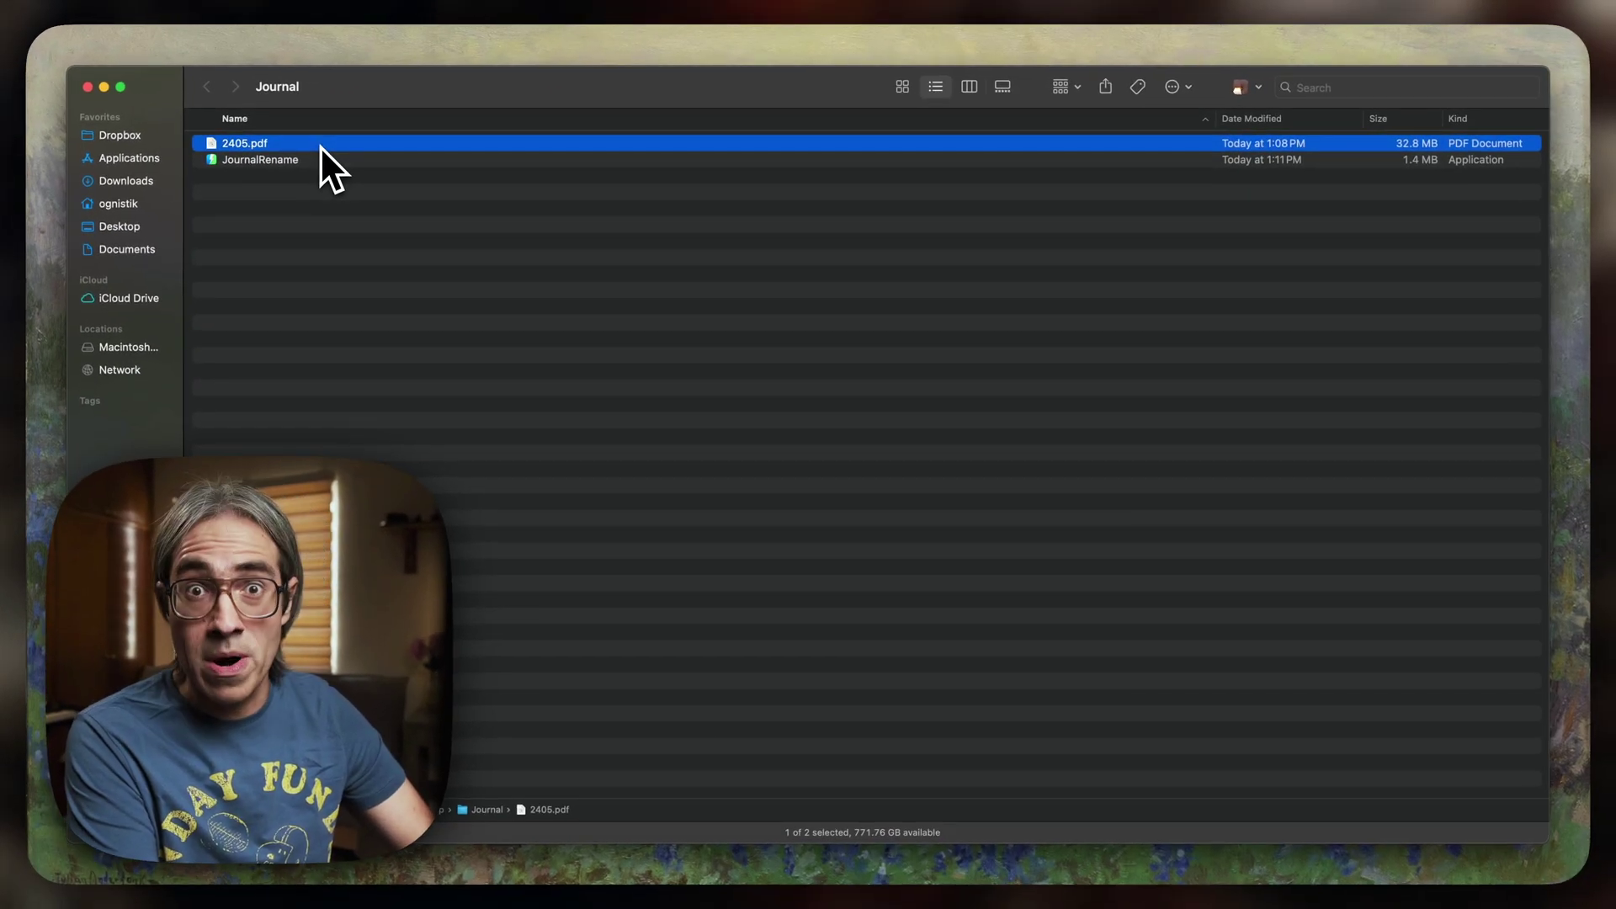
key(space)
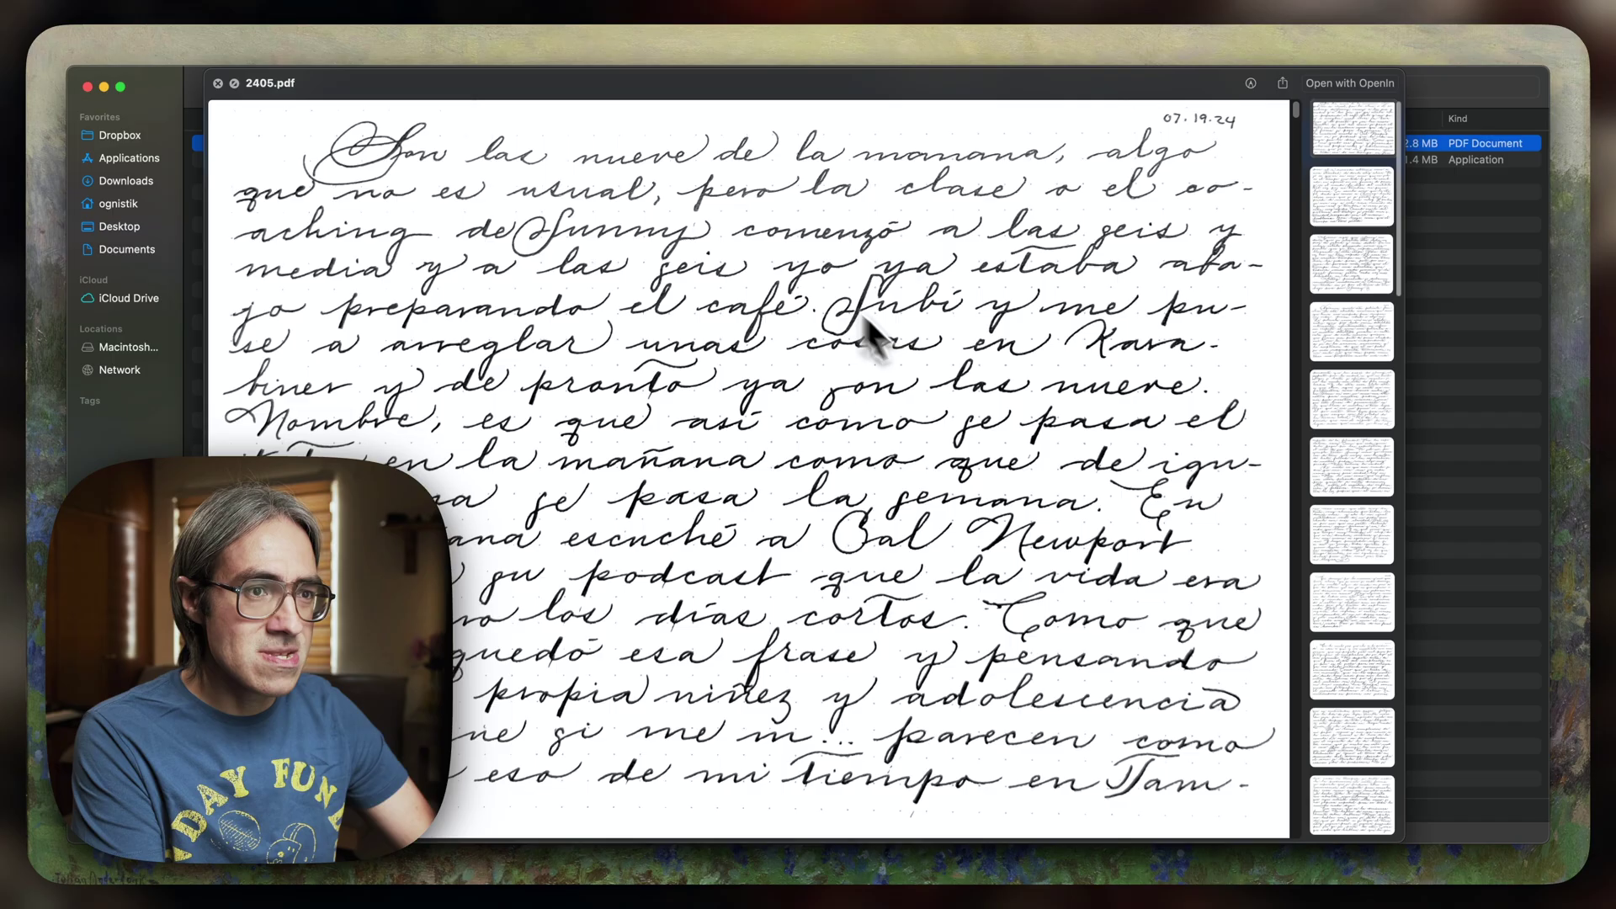
scroll(926, 383, down, 20)
scroll(946, 397, down, 10)
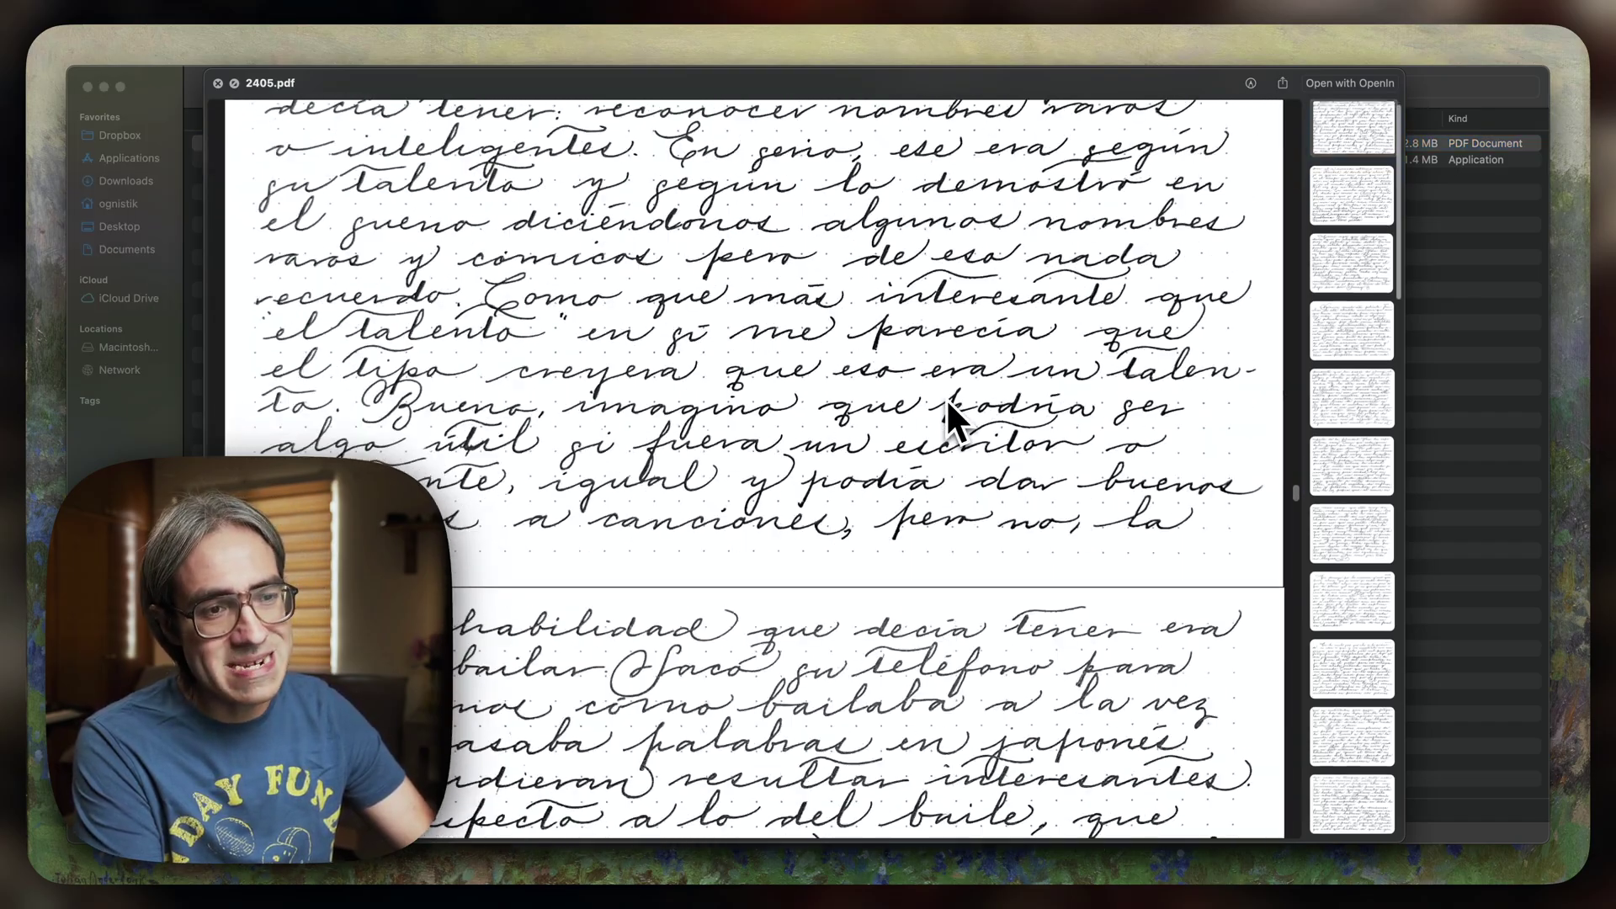
key(space)
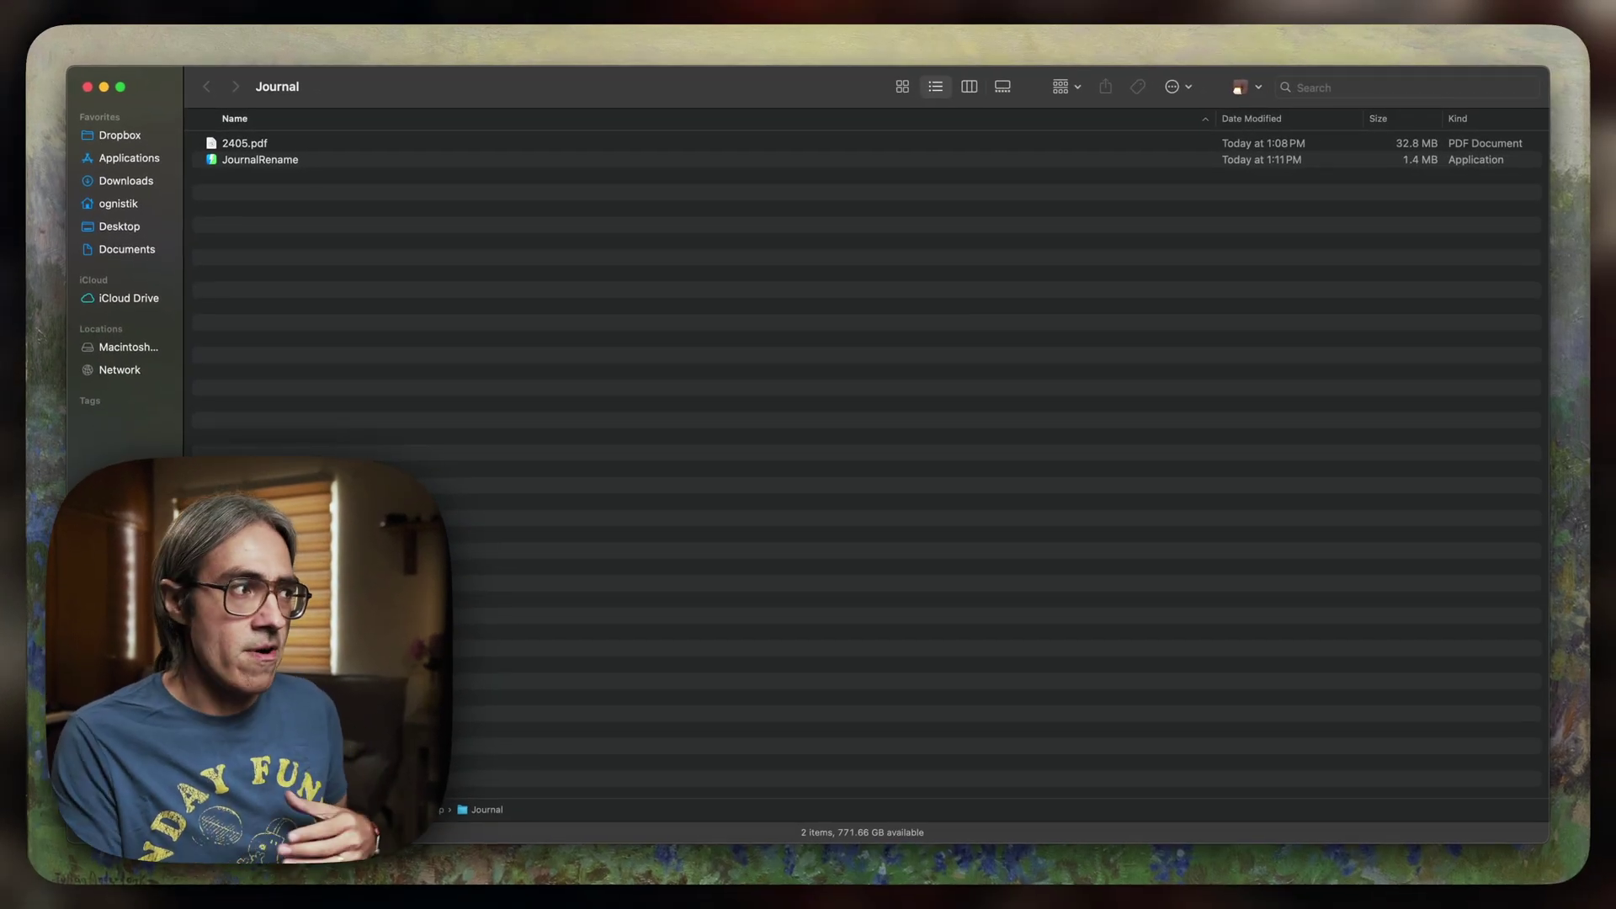
Preview 2405.pdf again and compare the page widths and edges from the first page through the 07.20.24 entry
click(300, 144)
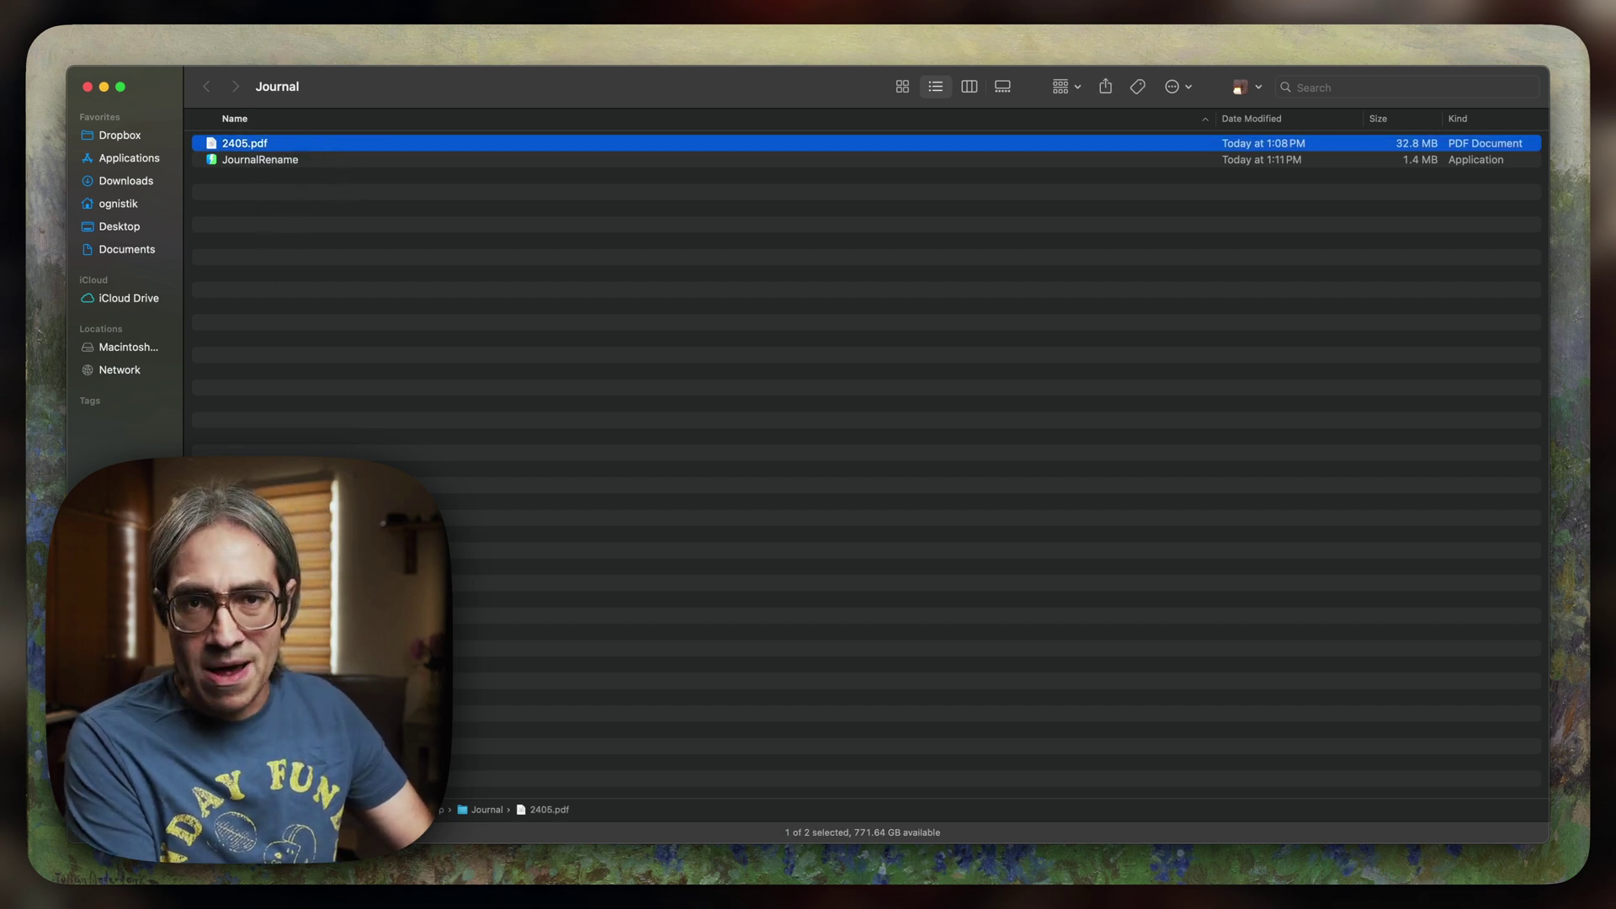
key(space)
scroll(962, 392, down, 10)
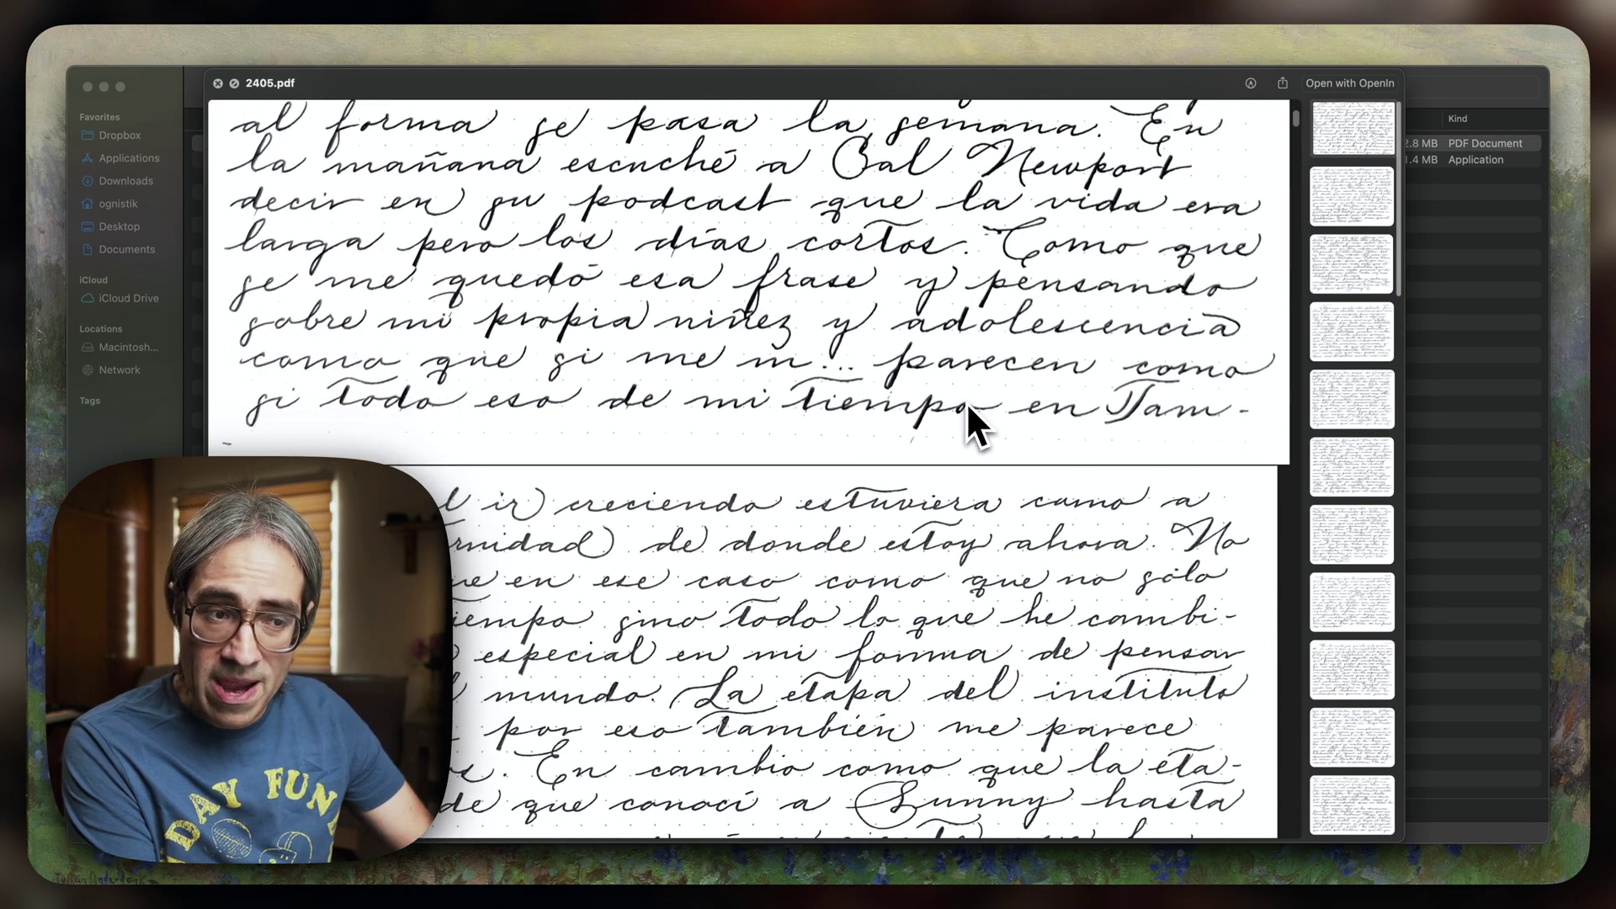
scroll(967, 416, down, 9)
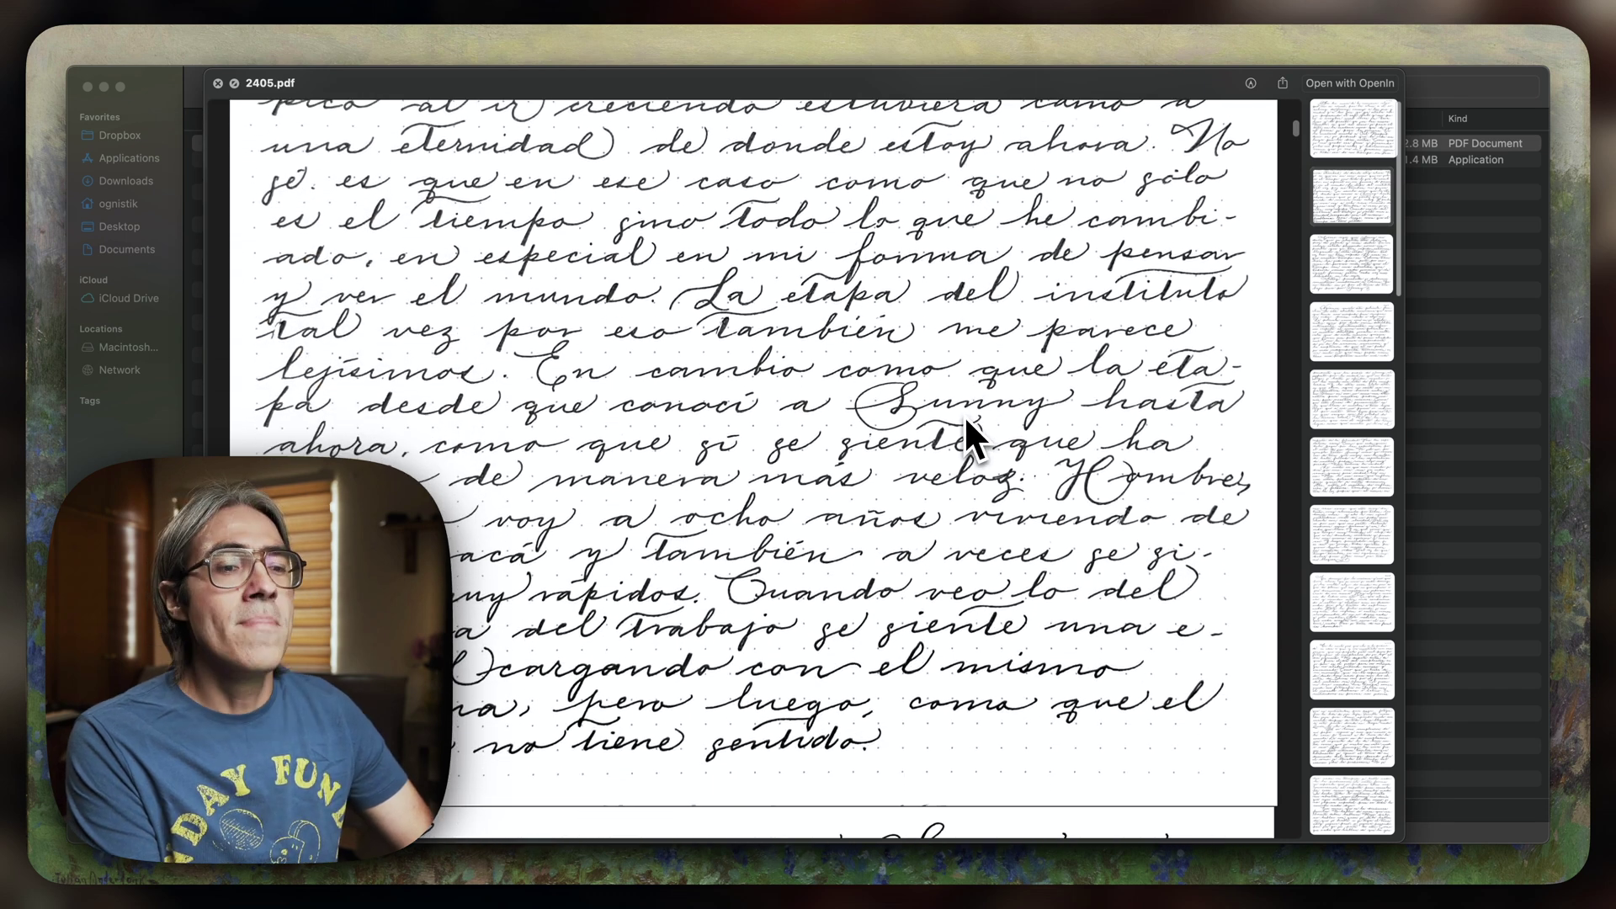
scroll(967, 432, down, 5)
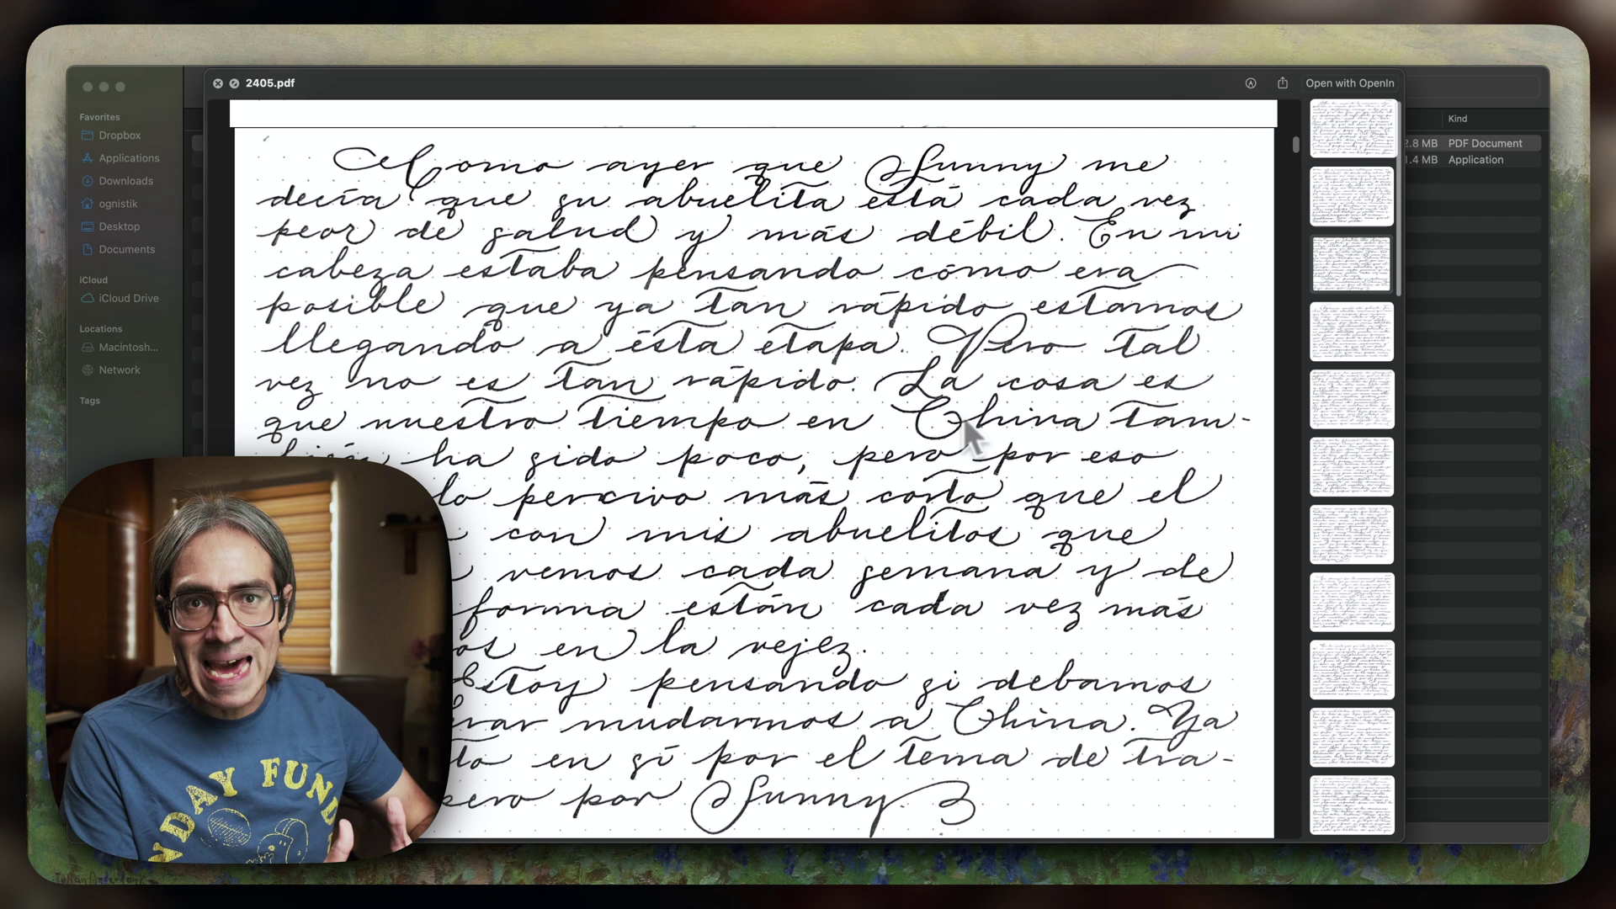
scroll(966, 426, down, 11)
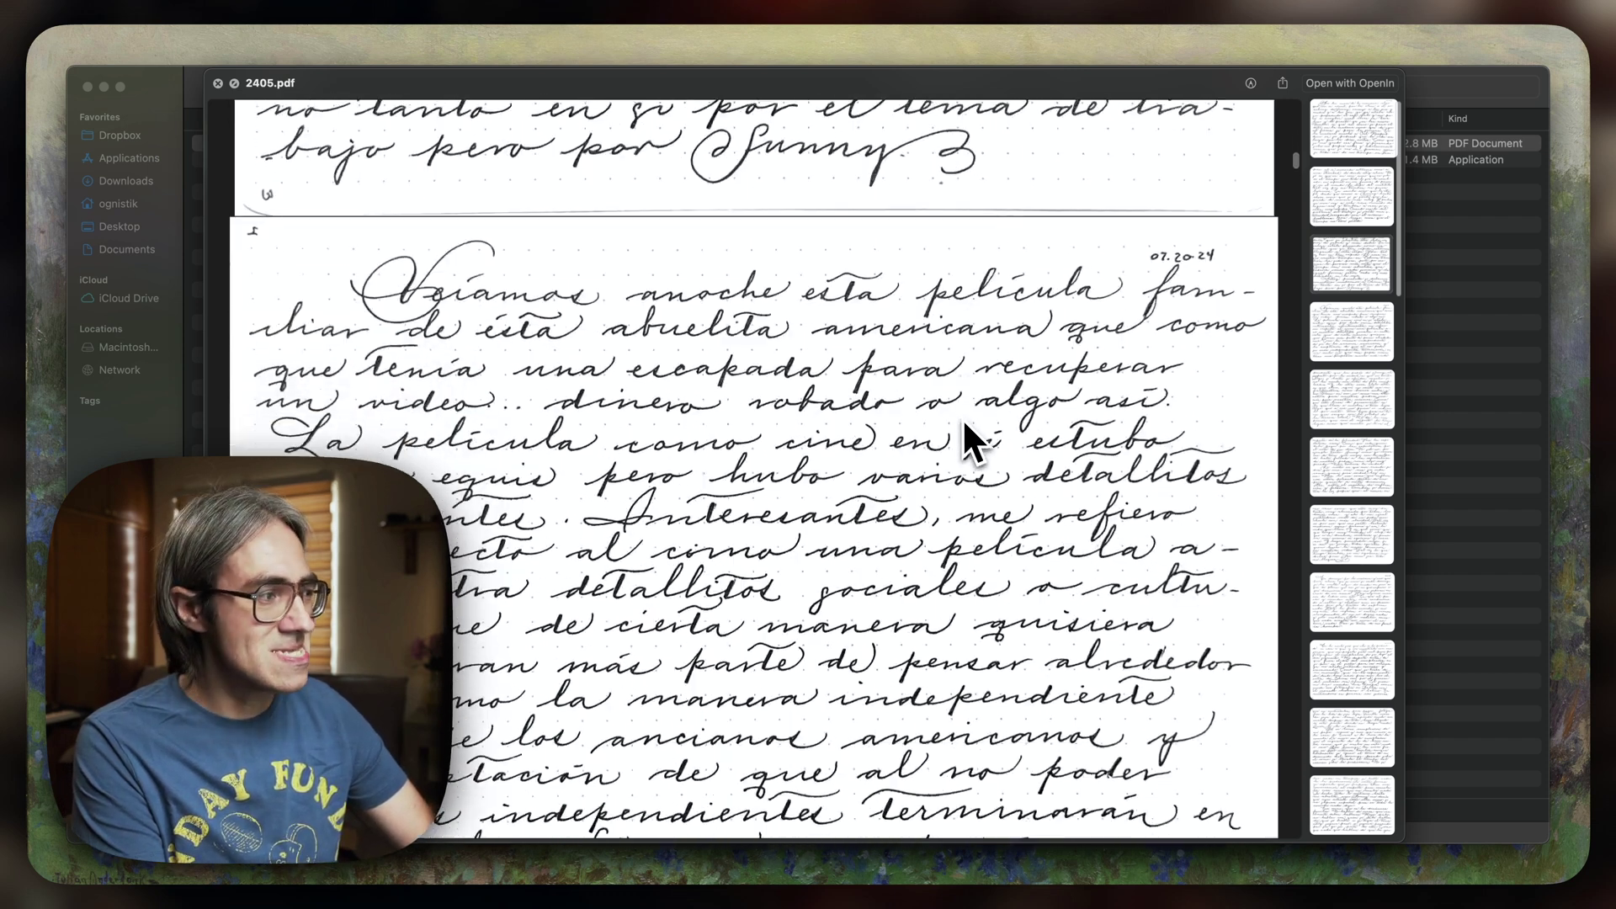
scroll(962, 418, down, 11)
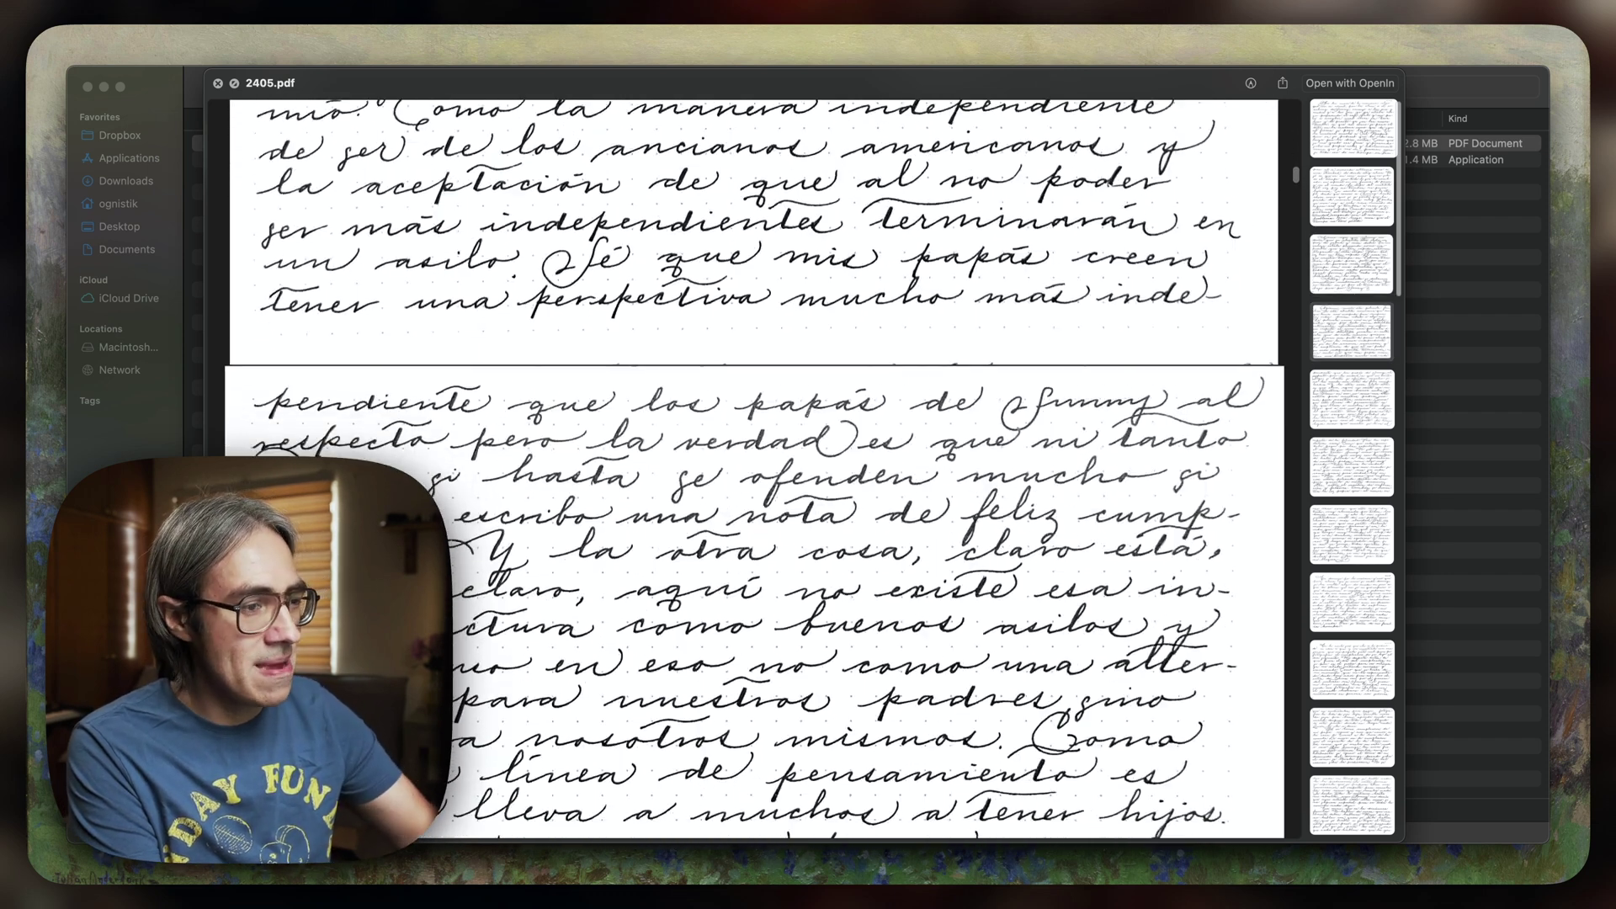
scroll(962, 422, down, 11)
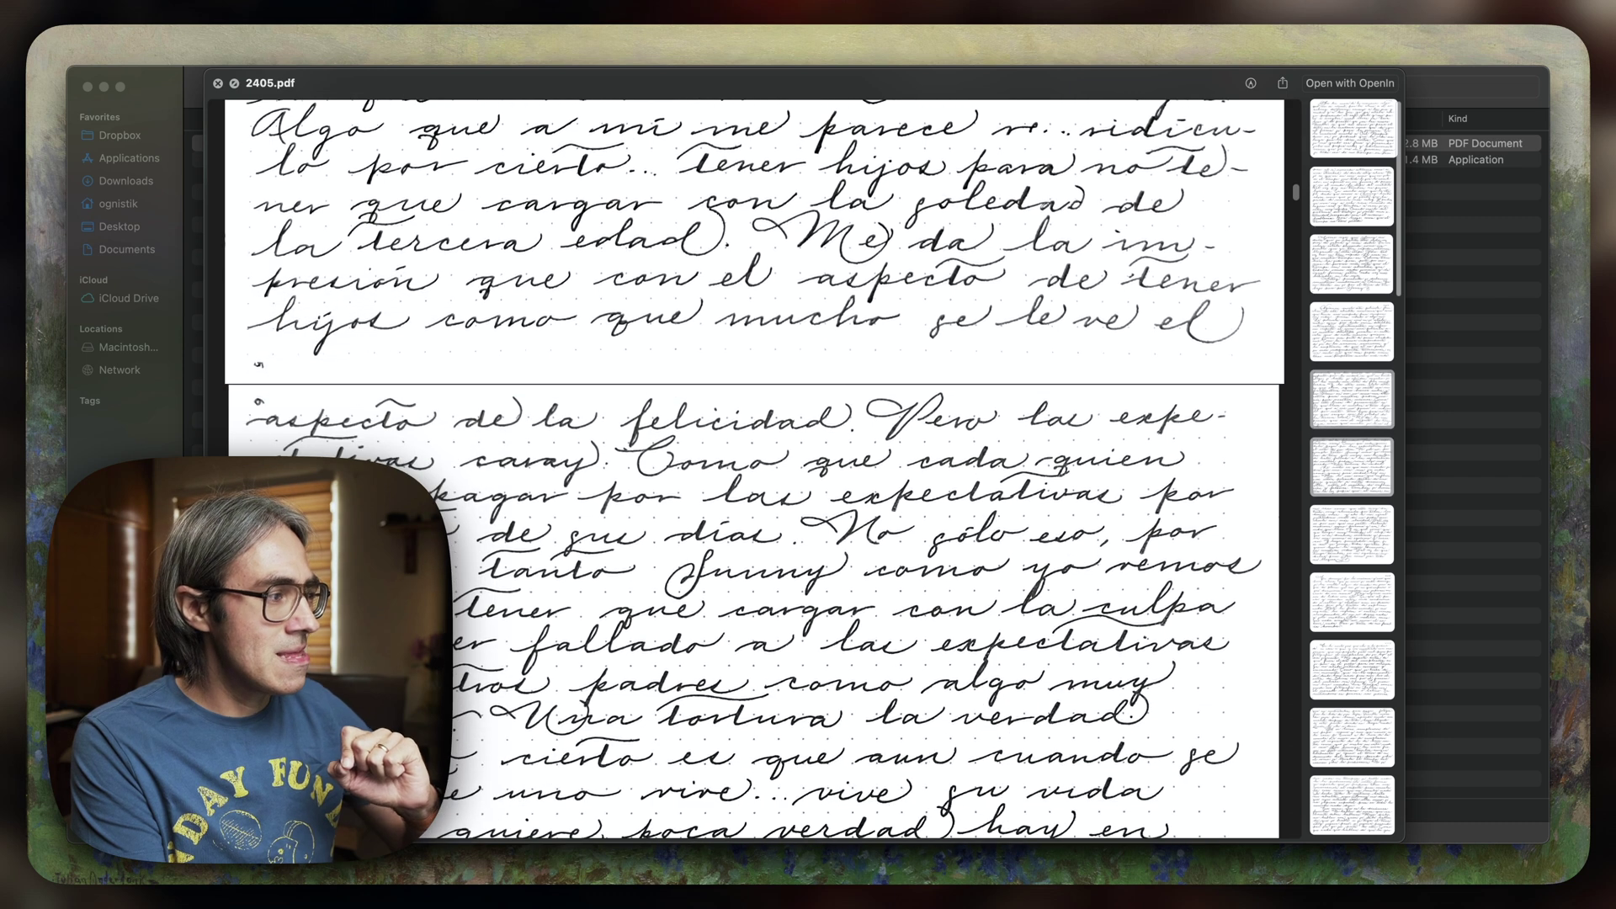
scroll(969, 434, down, 2)
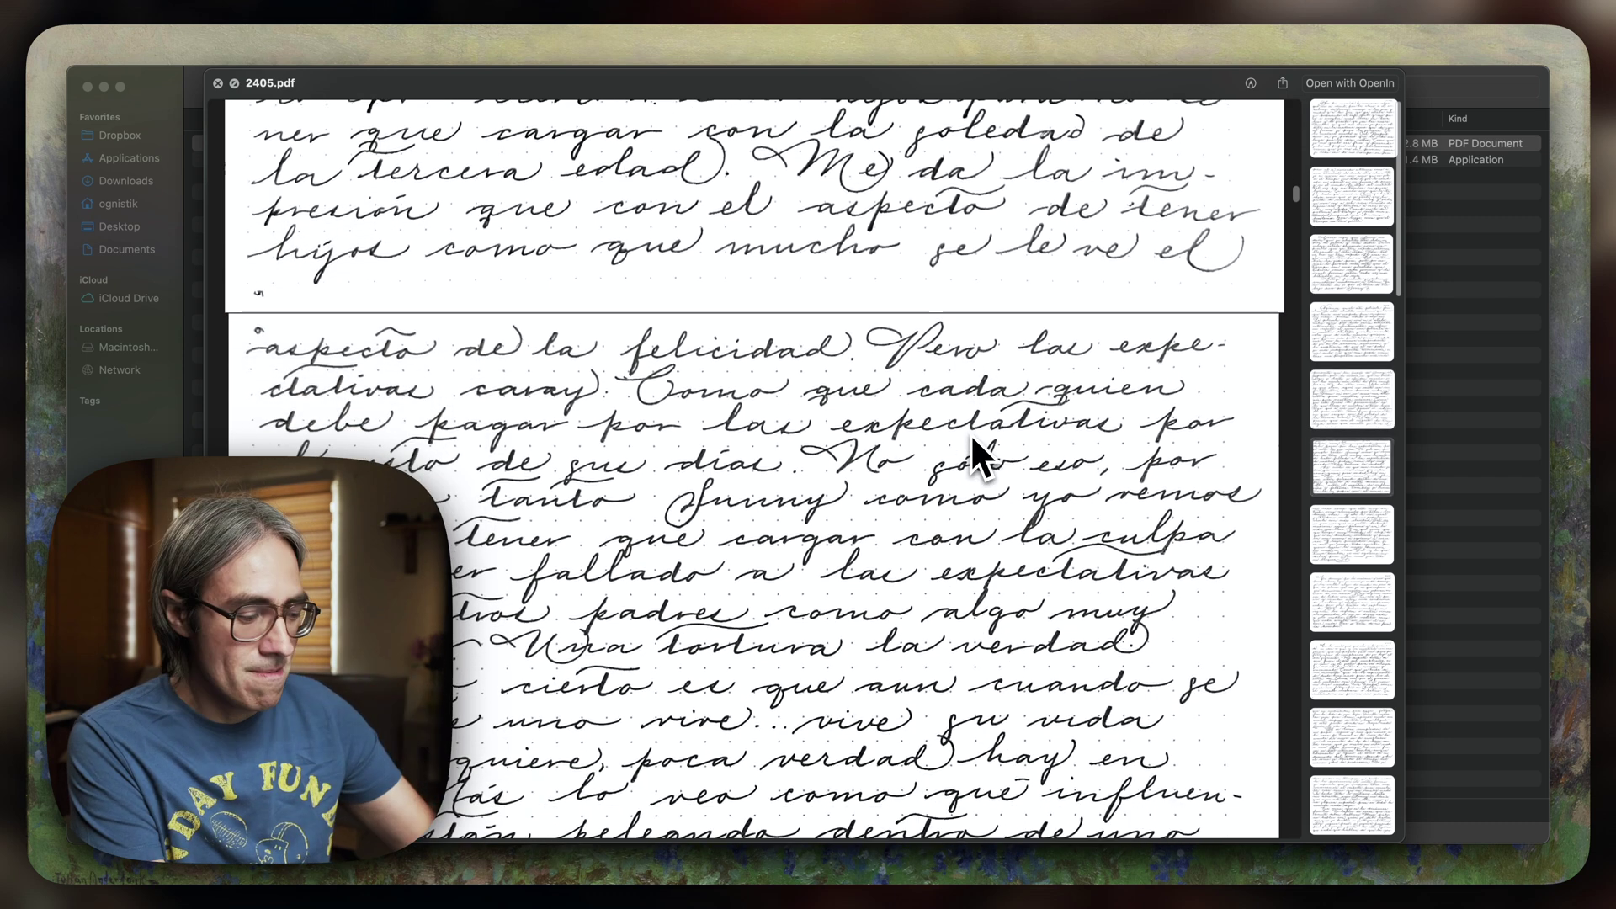
key(space)
Open 2405.pdf in Preview and set its print layout to A5 paper in landscape orientation
double_click(285, 149)
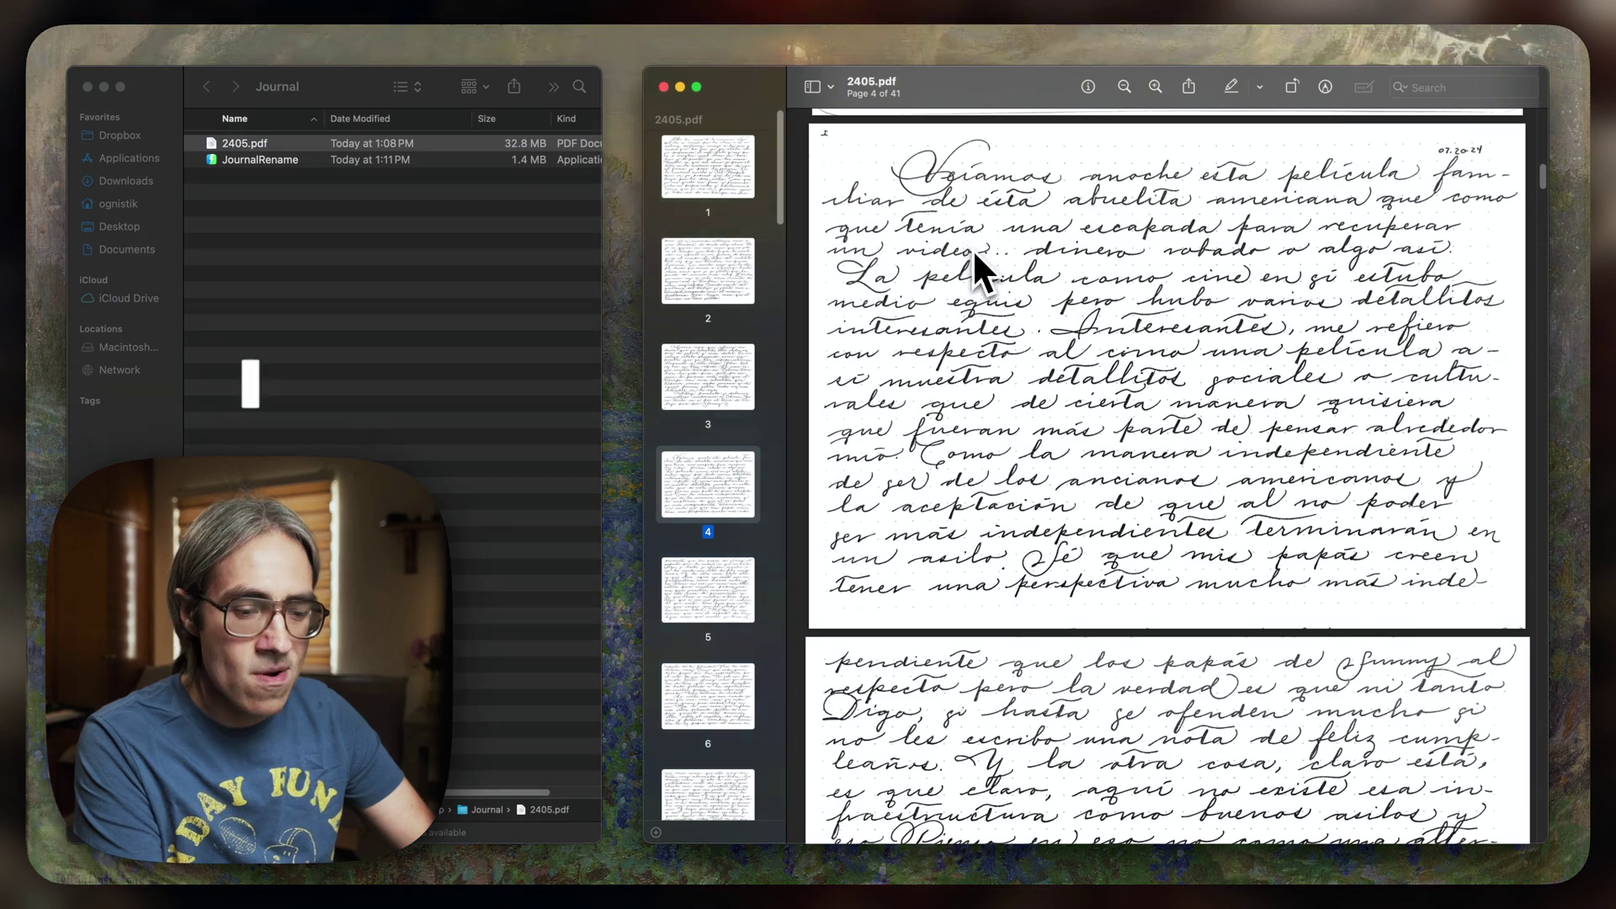
key(super+p)
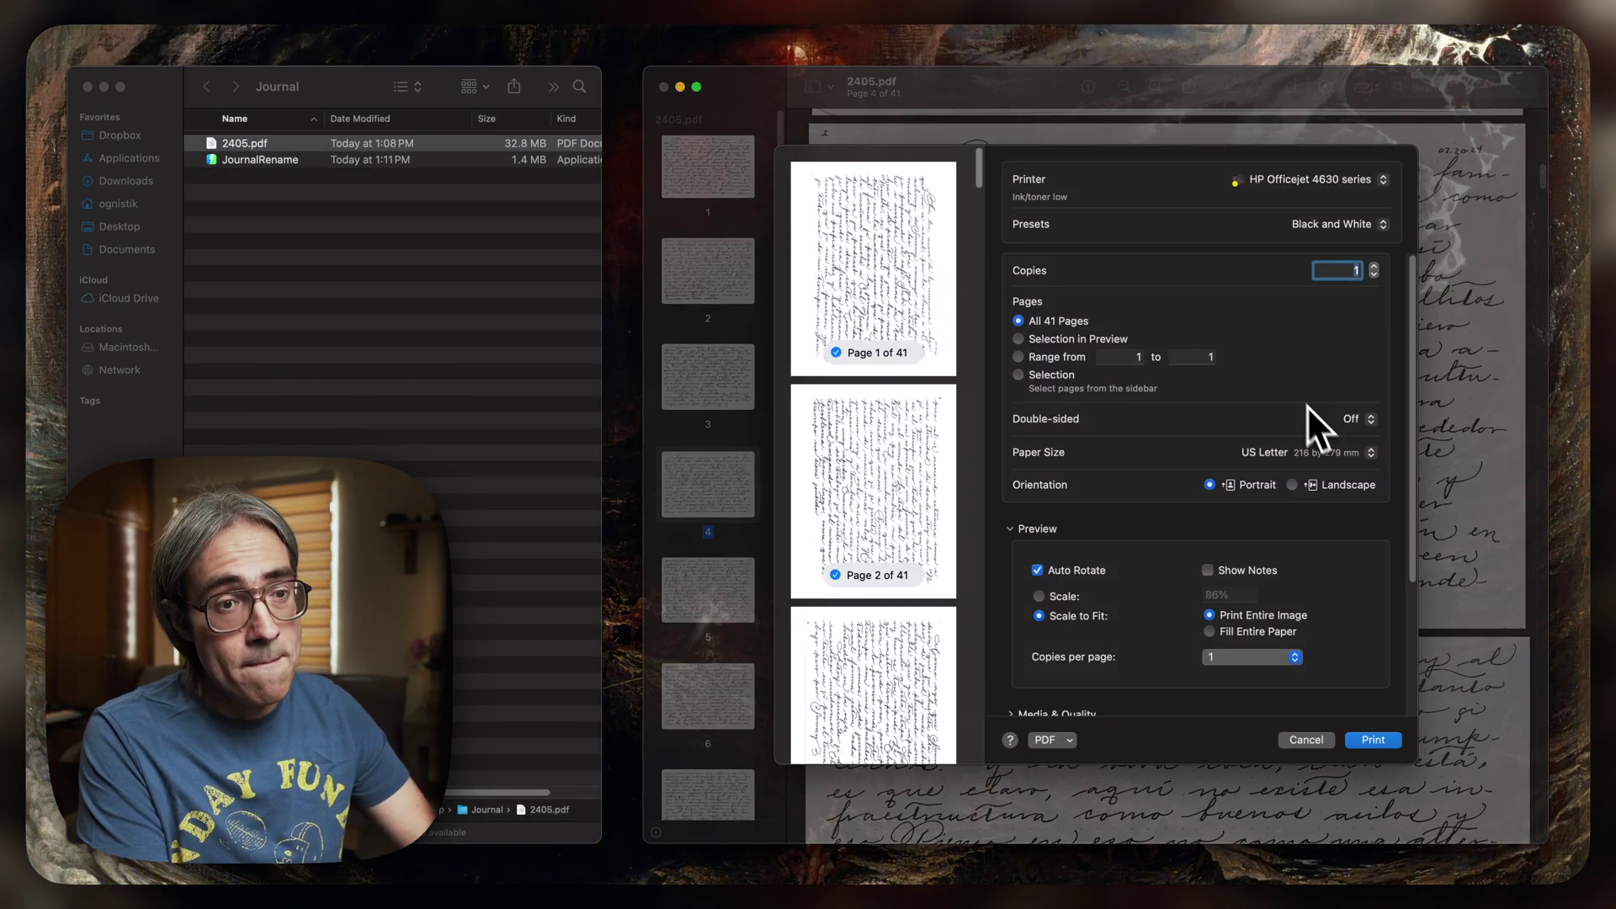
click(1309, 453)
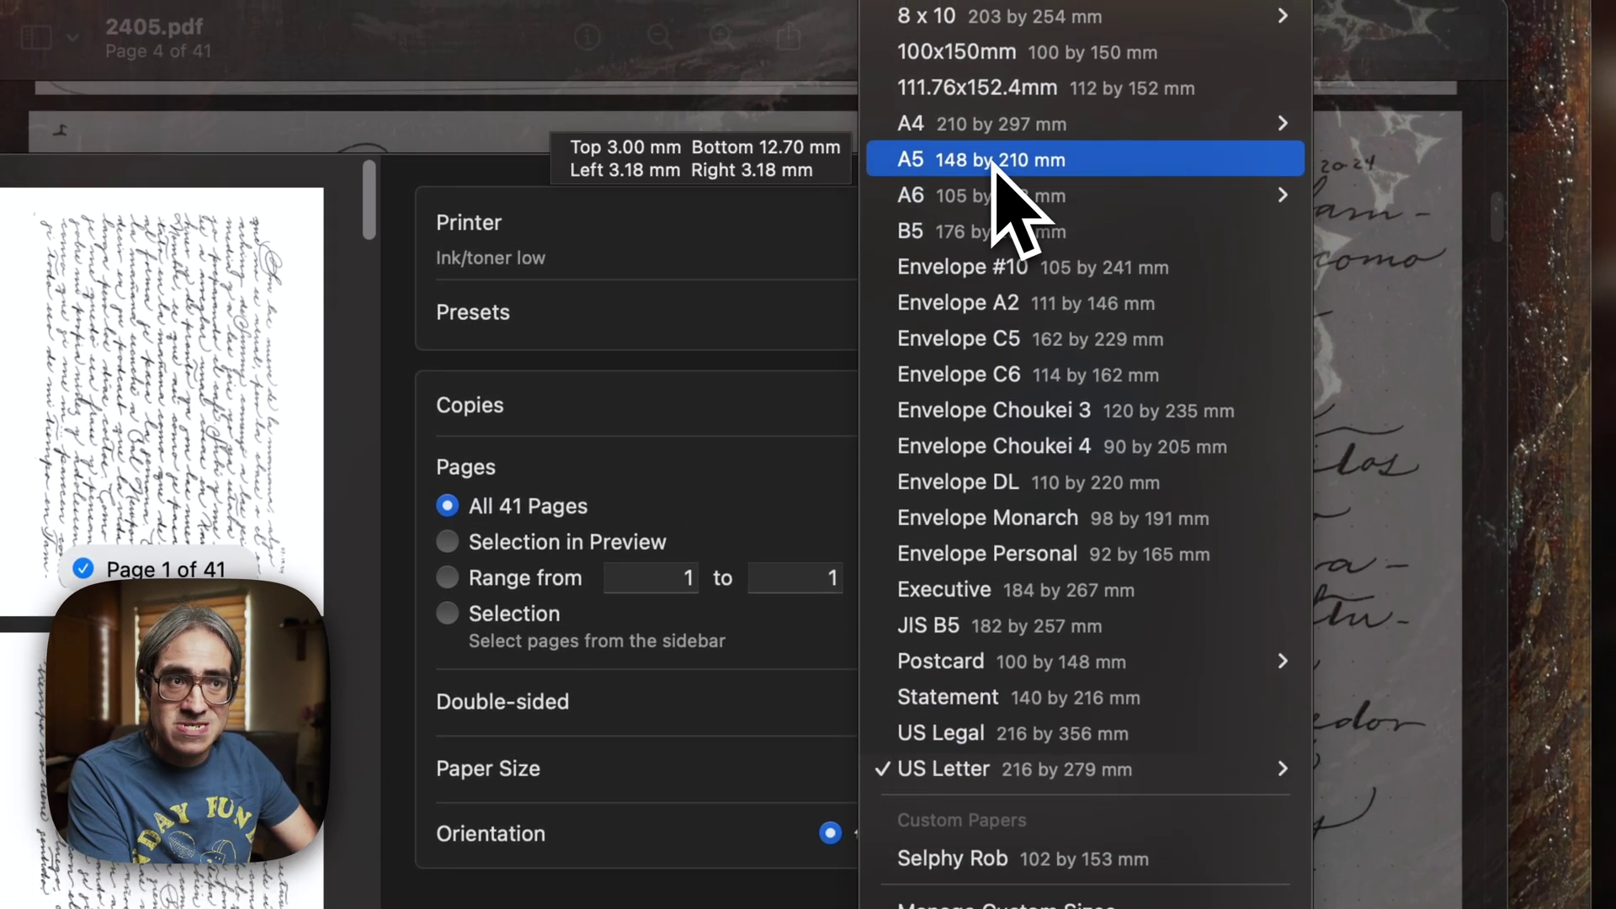
click(995, 162)
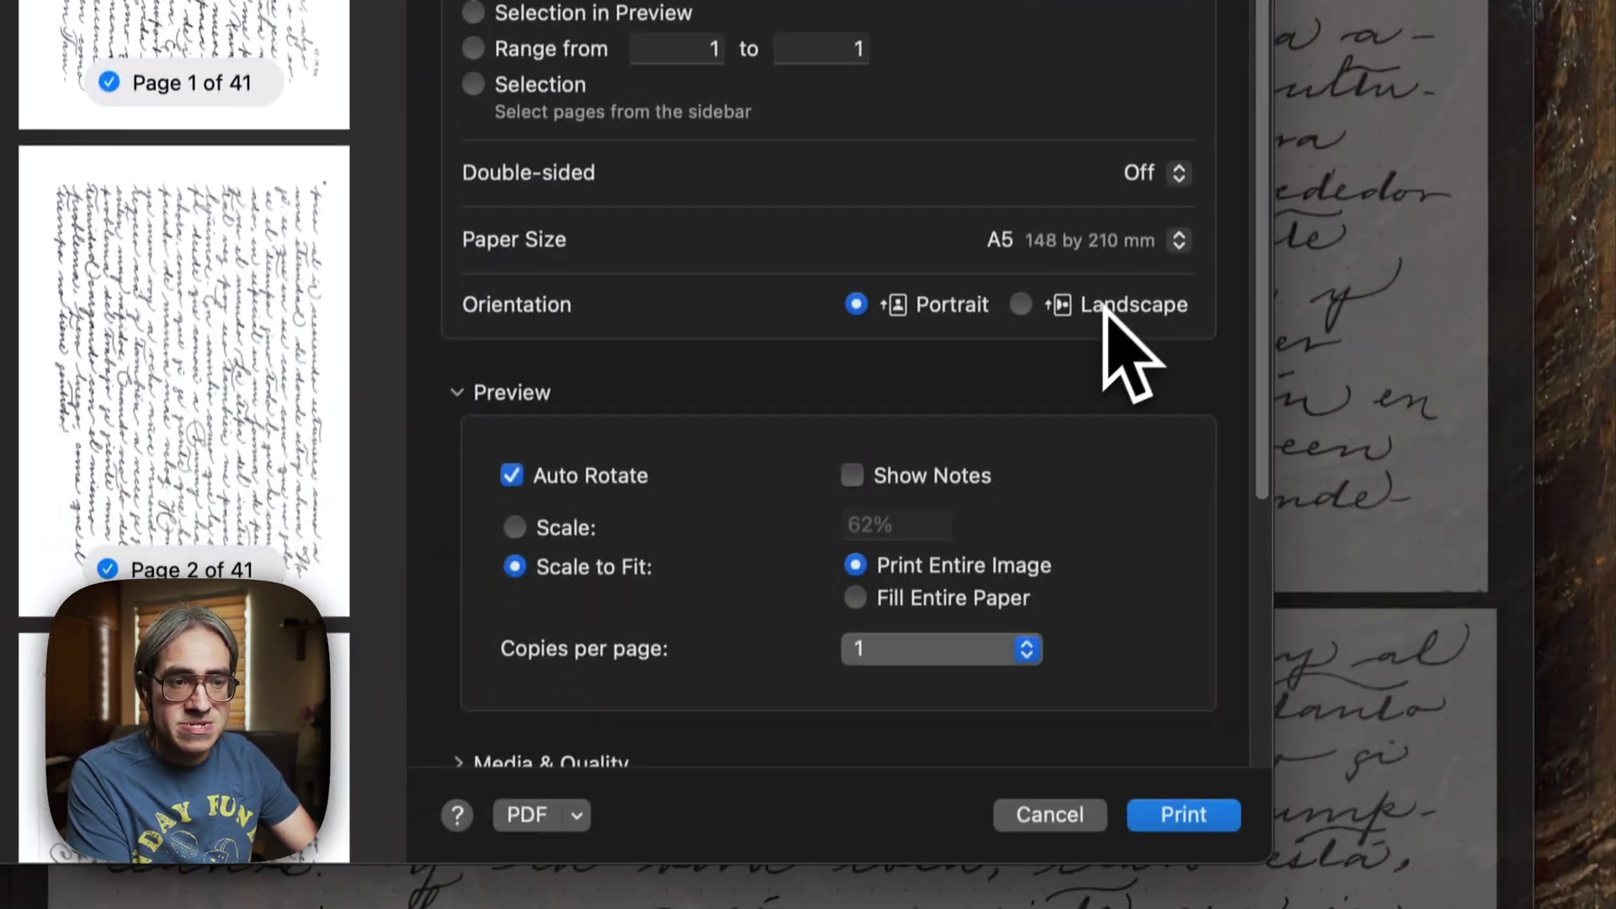
click(1113, 287)
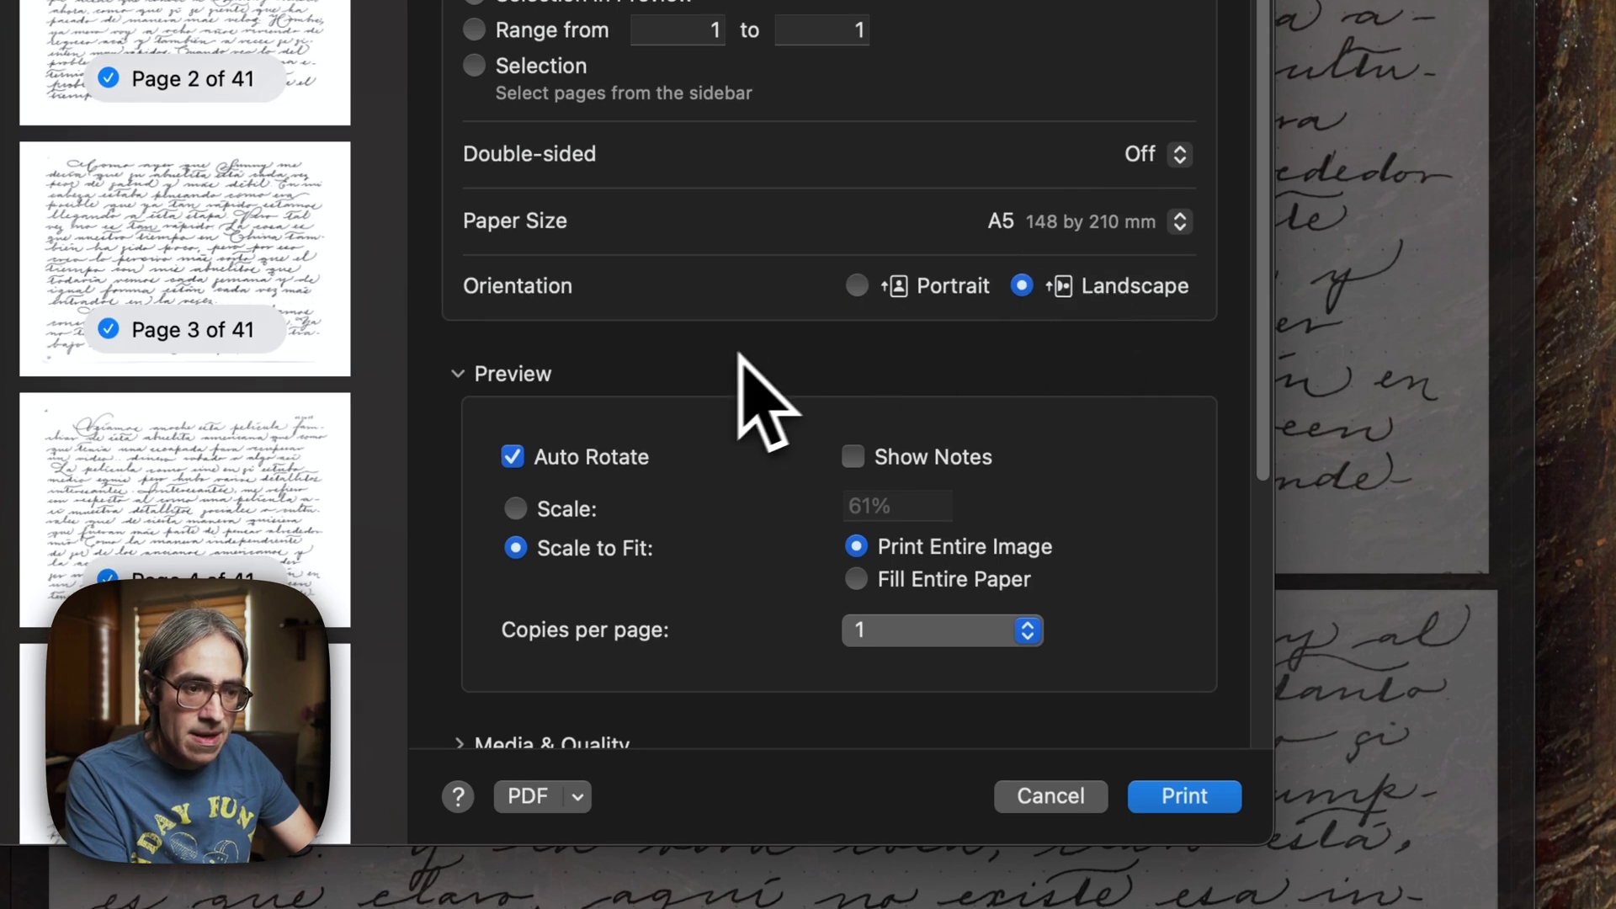
Save the A5 landscape print output as a PDF named 2405-.pdf in the Journal folder
scroll(755, 401, down, 3)
scroll(727, 354, down, 2)
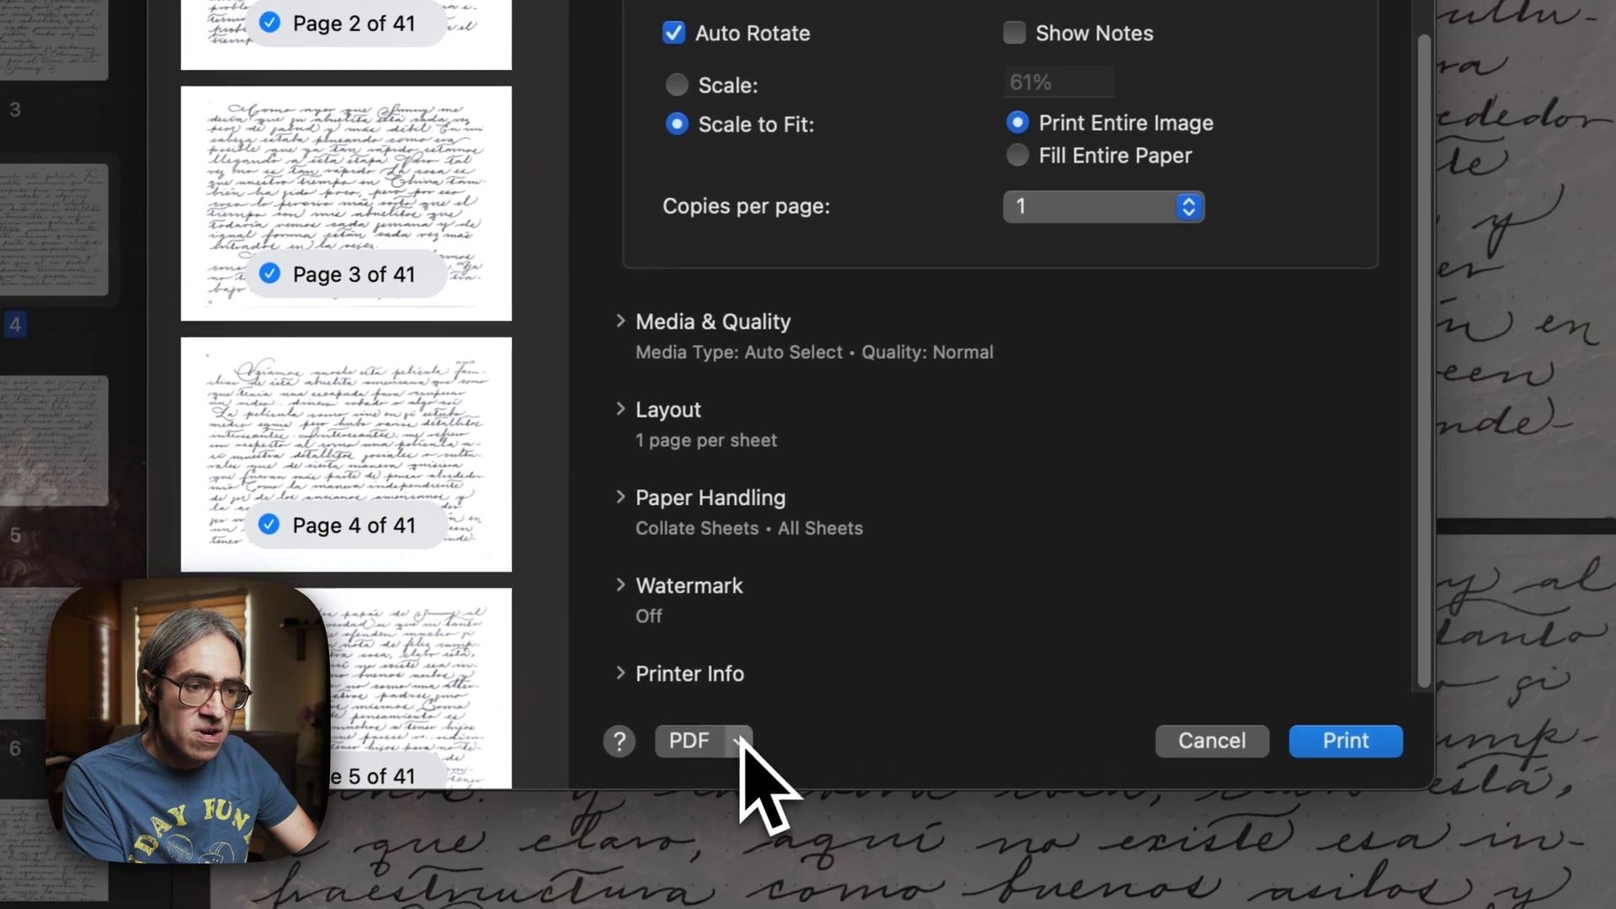
click(741, 740)
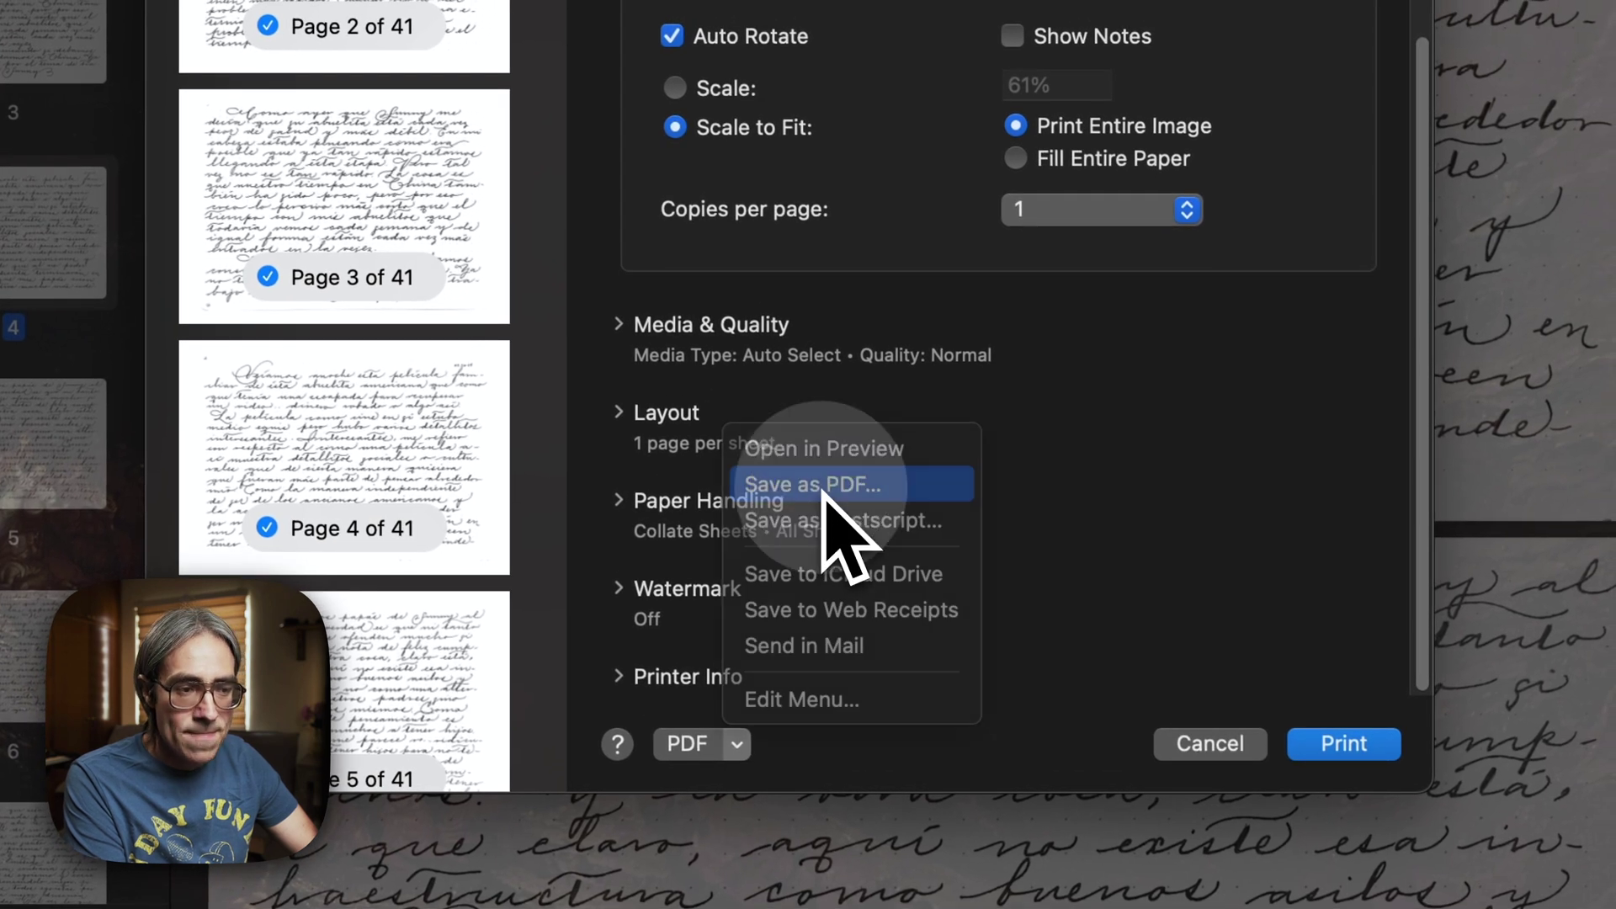
click(825, 485)
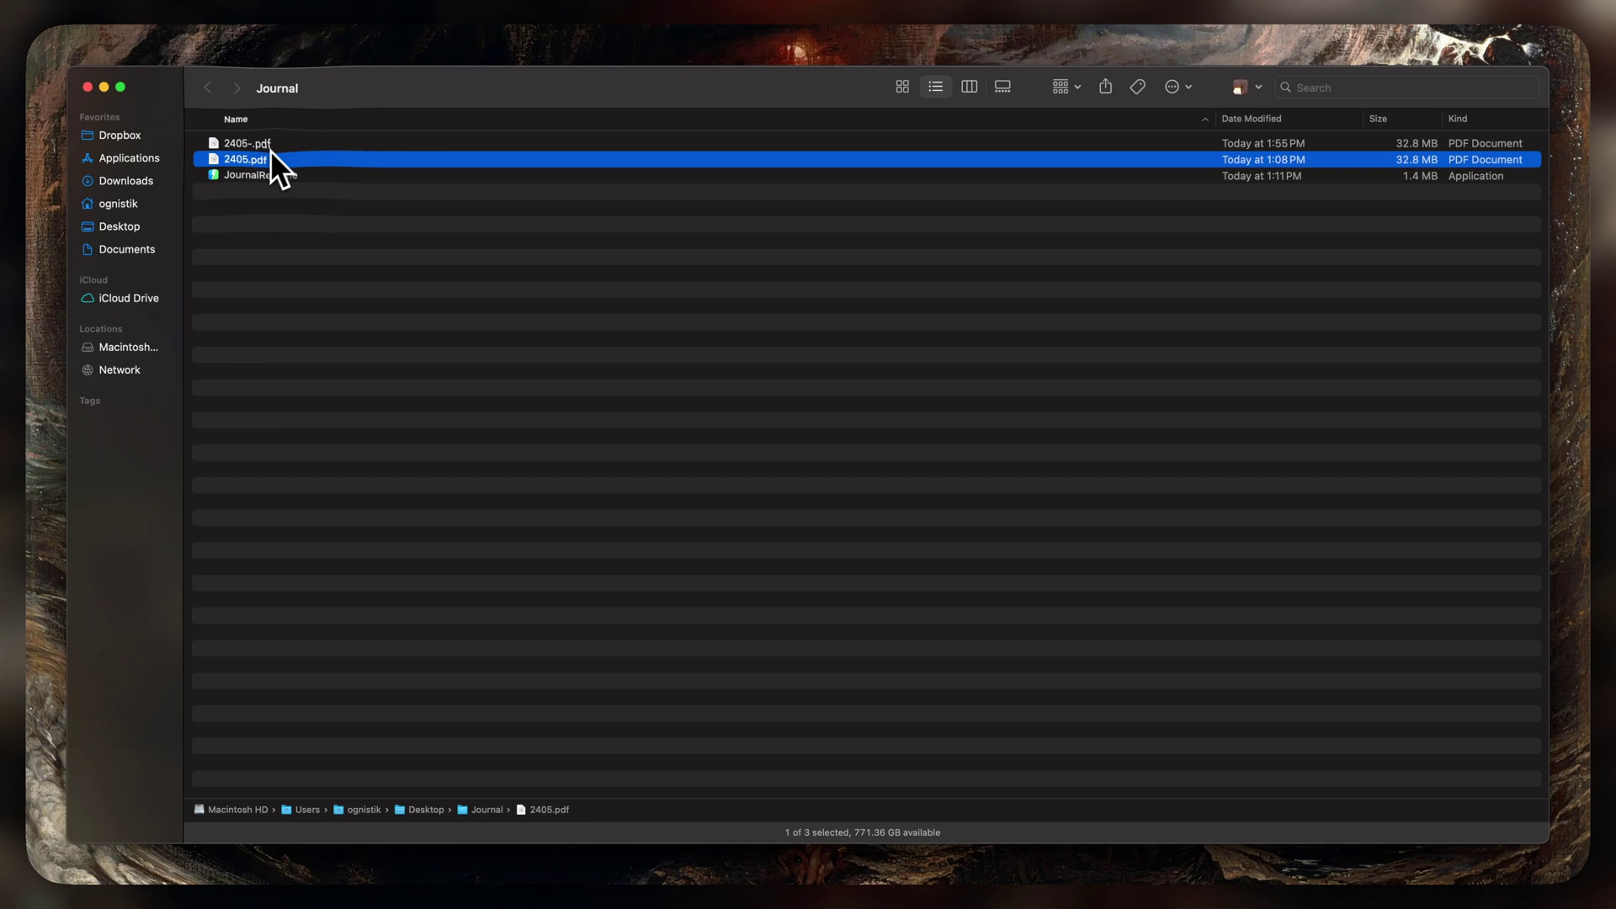
Preview the new 2405-.pdf and examine whether its pages share a uniform size and layout
click(271, 144)
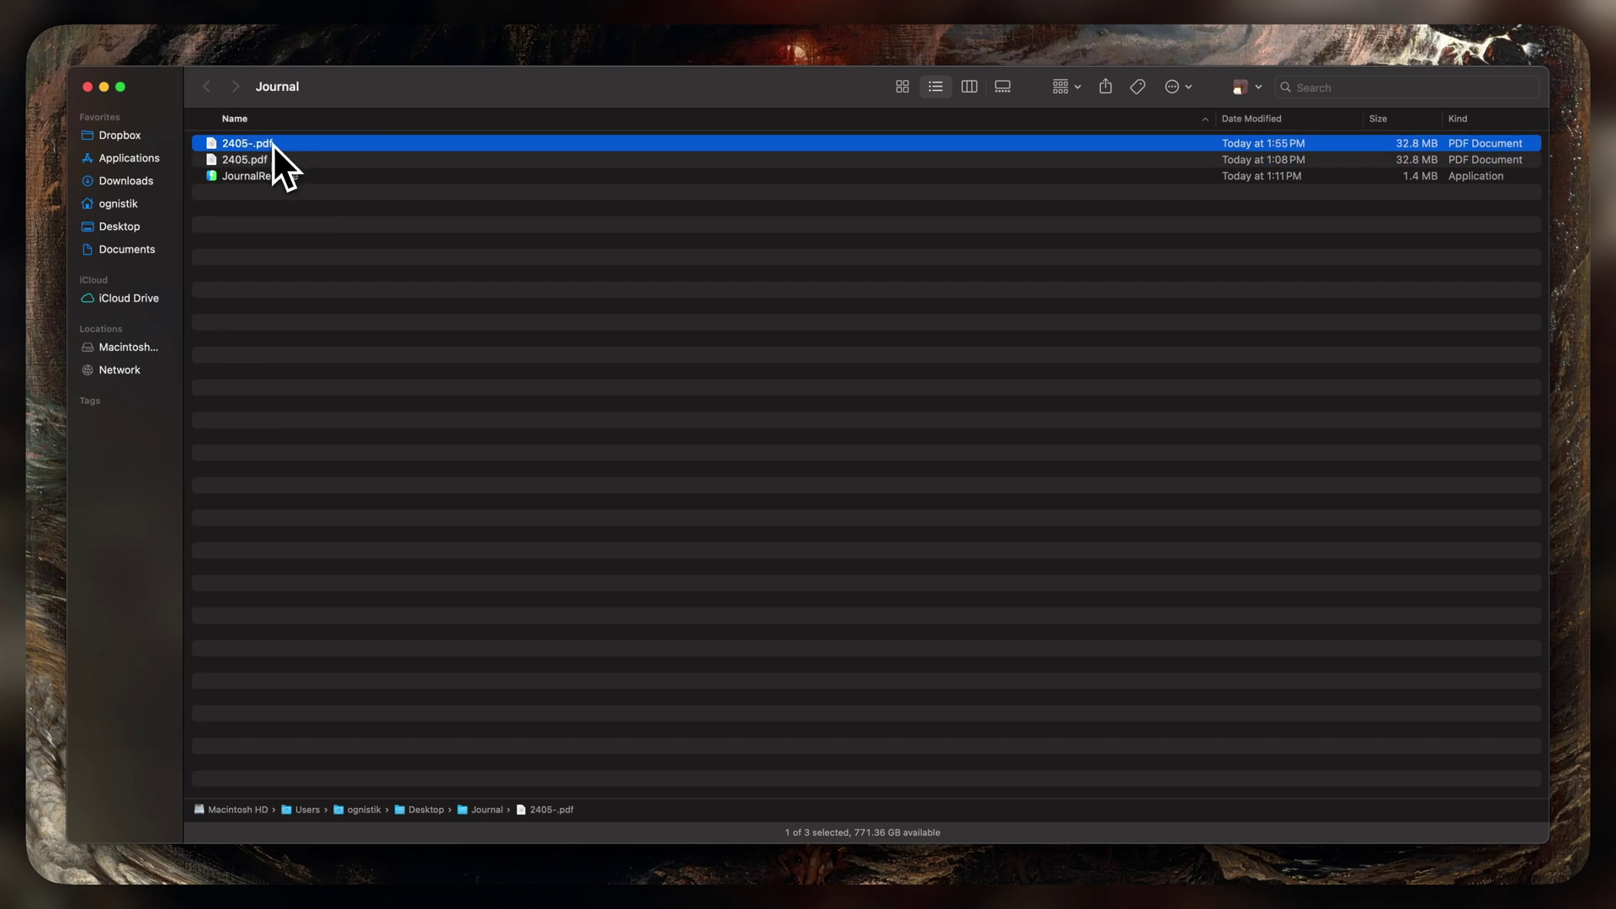
key(space)
scroll(618, 301, down, 10)
scroll(850, 438, down, 15)
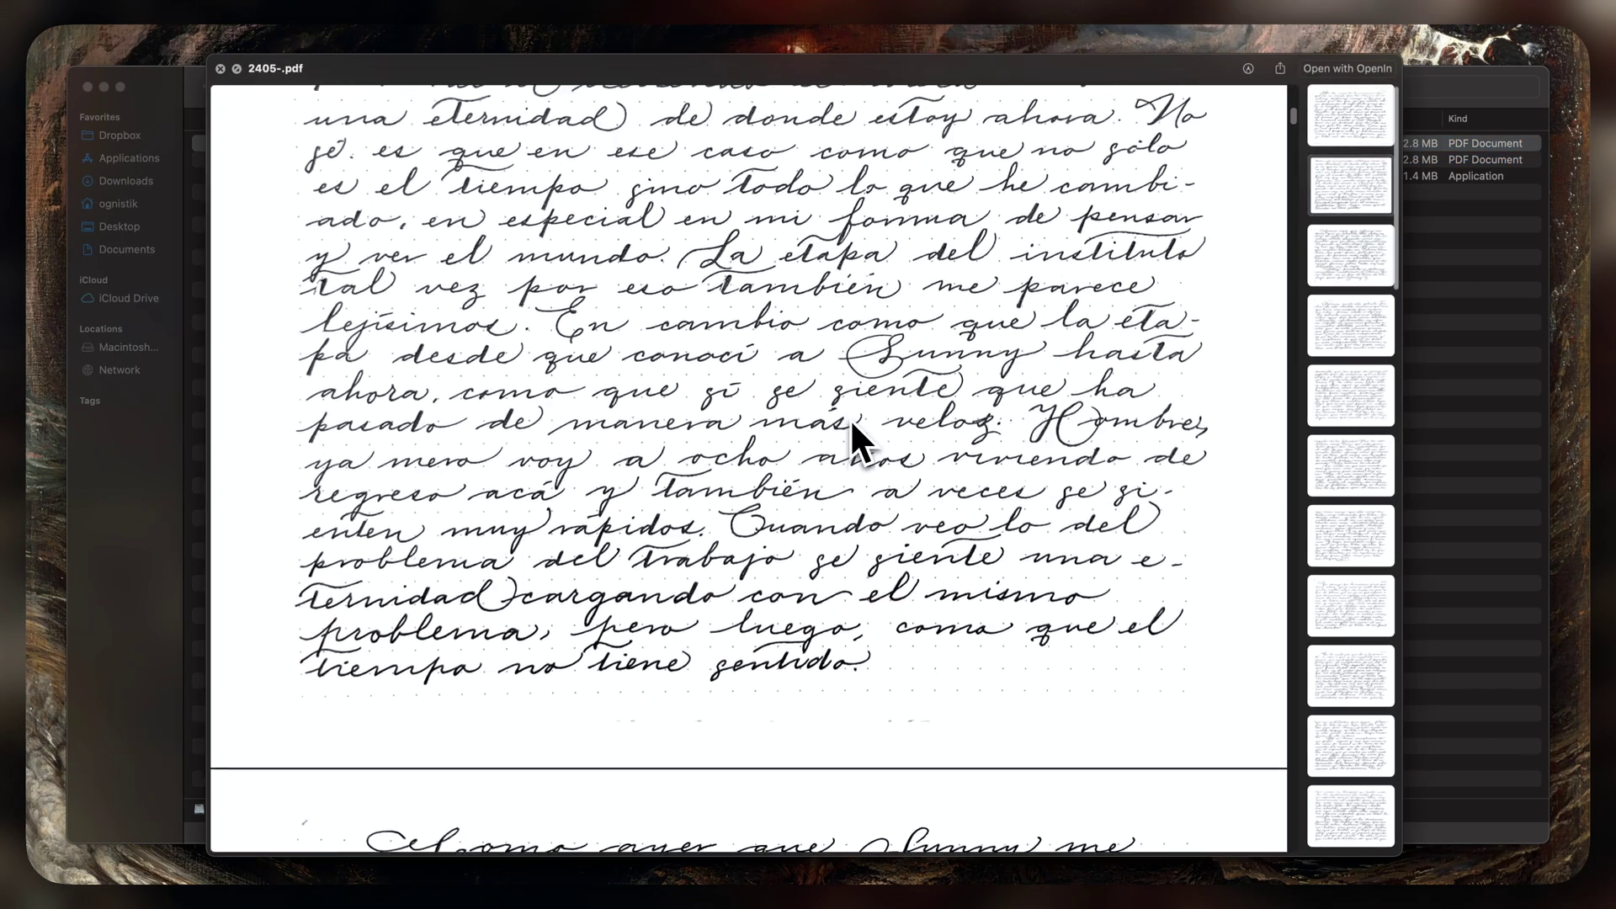
scroll(843, 420, down, 10)
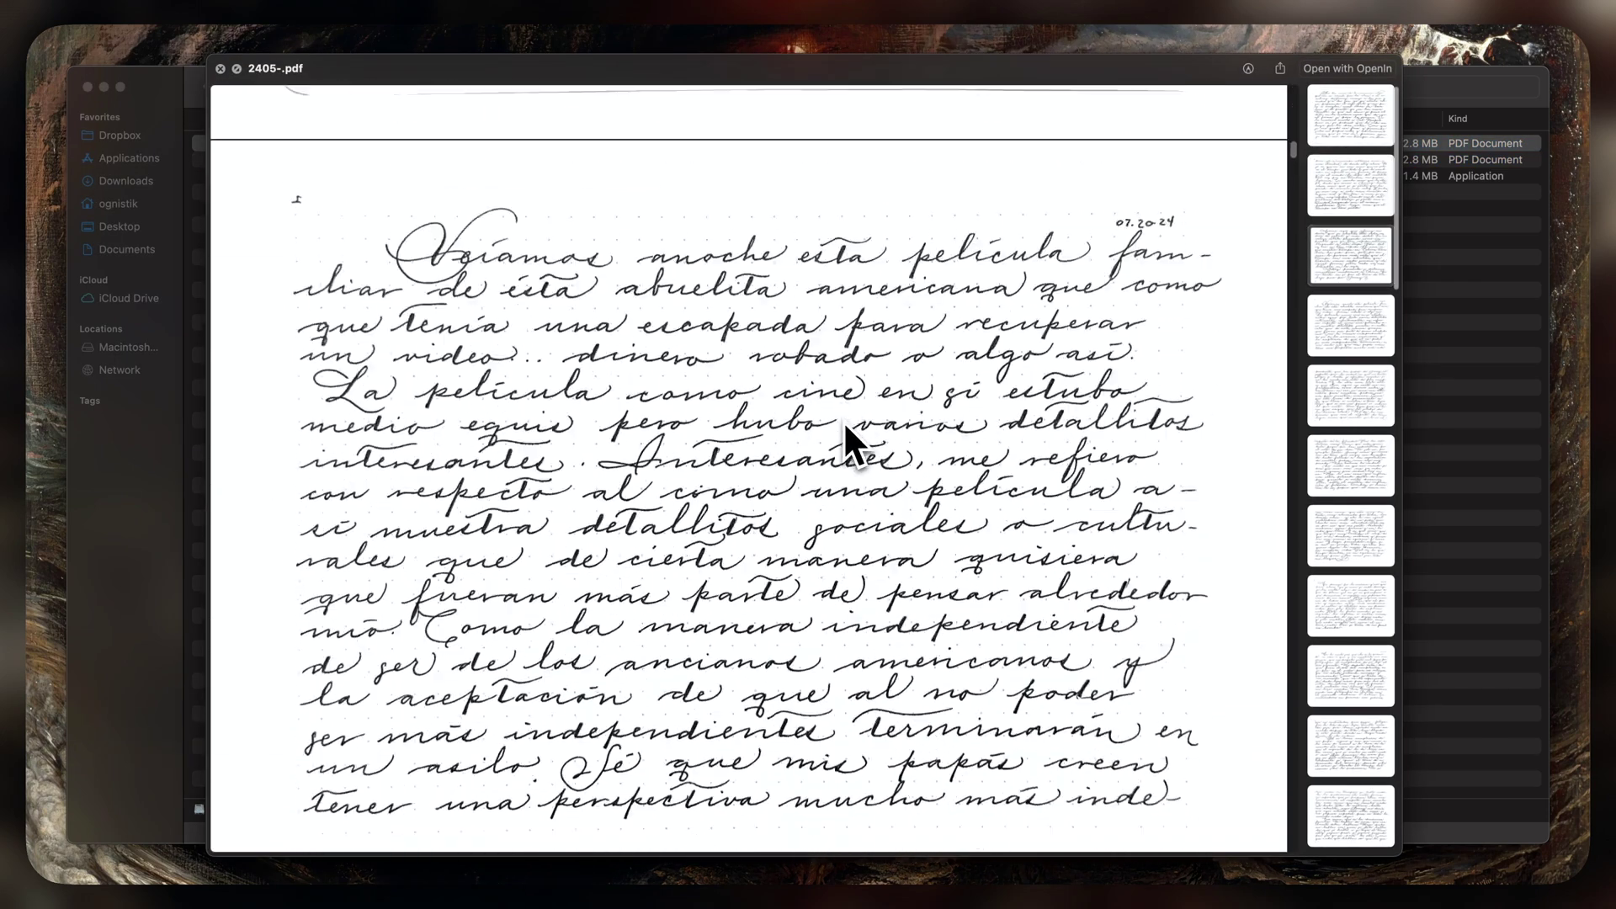
scroll(843, 420, up, 4)
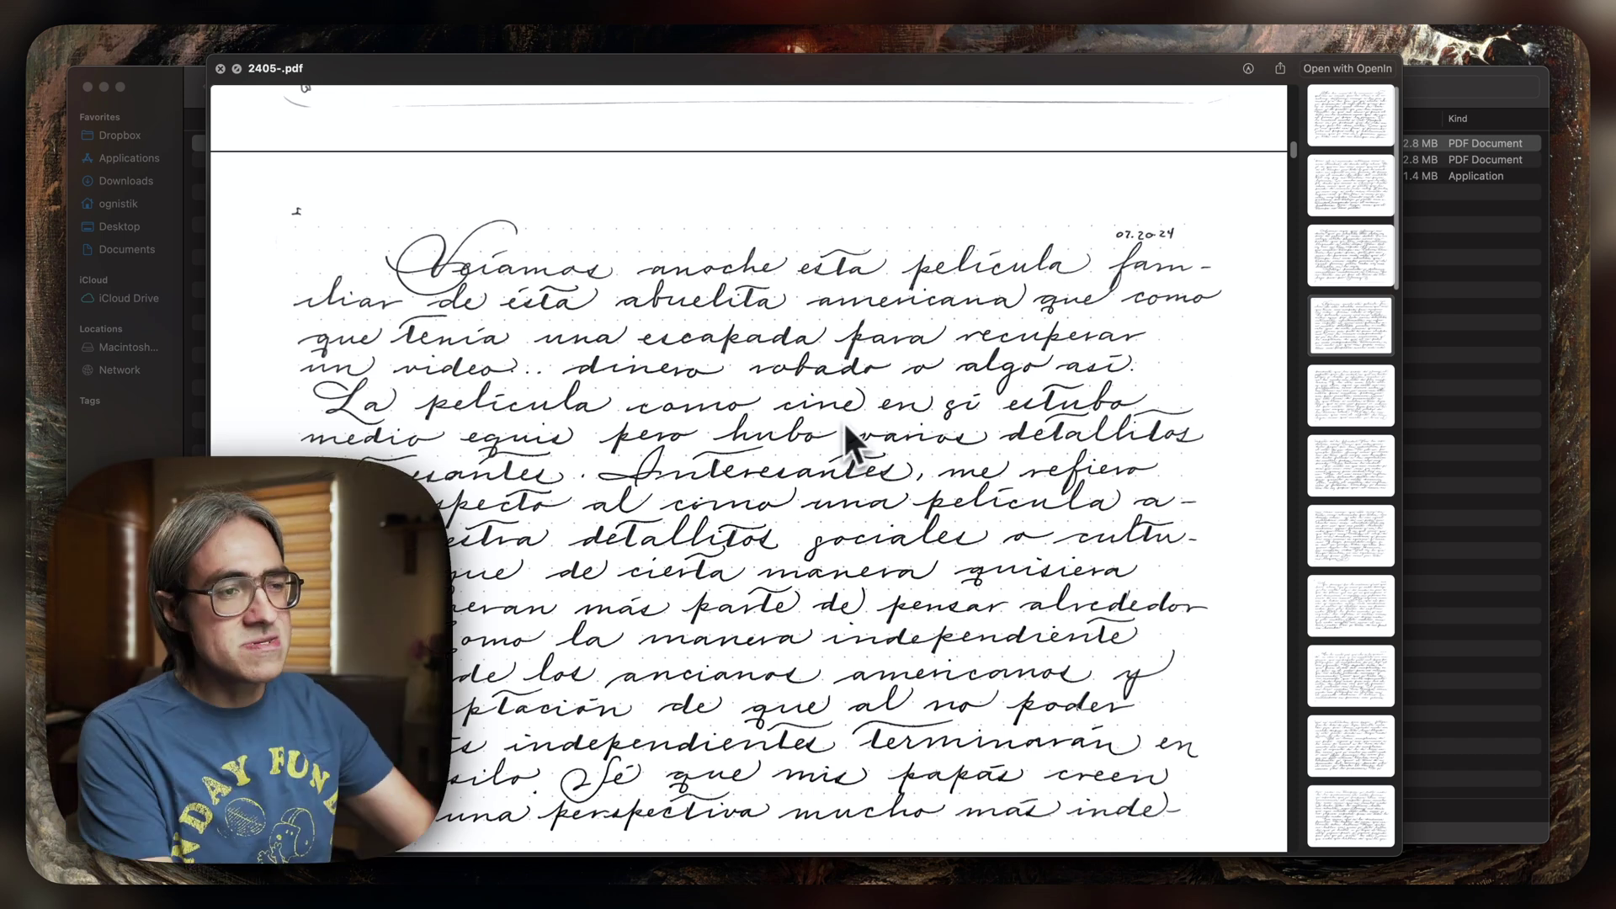
scroll(845, 421, down, 12)
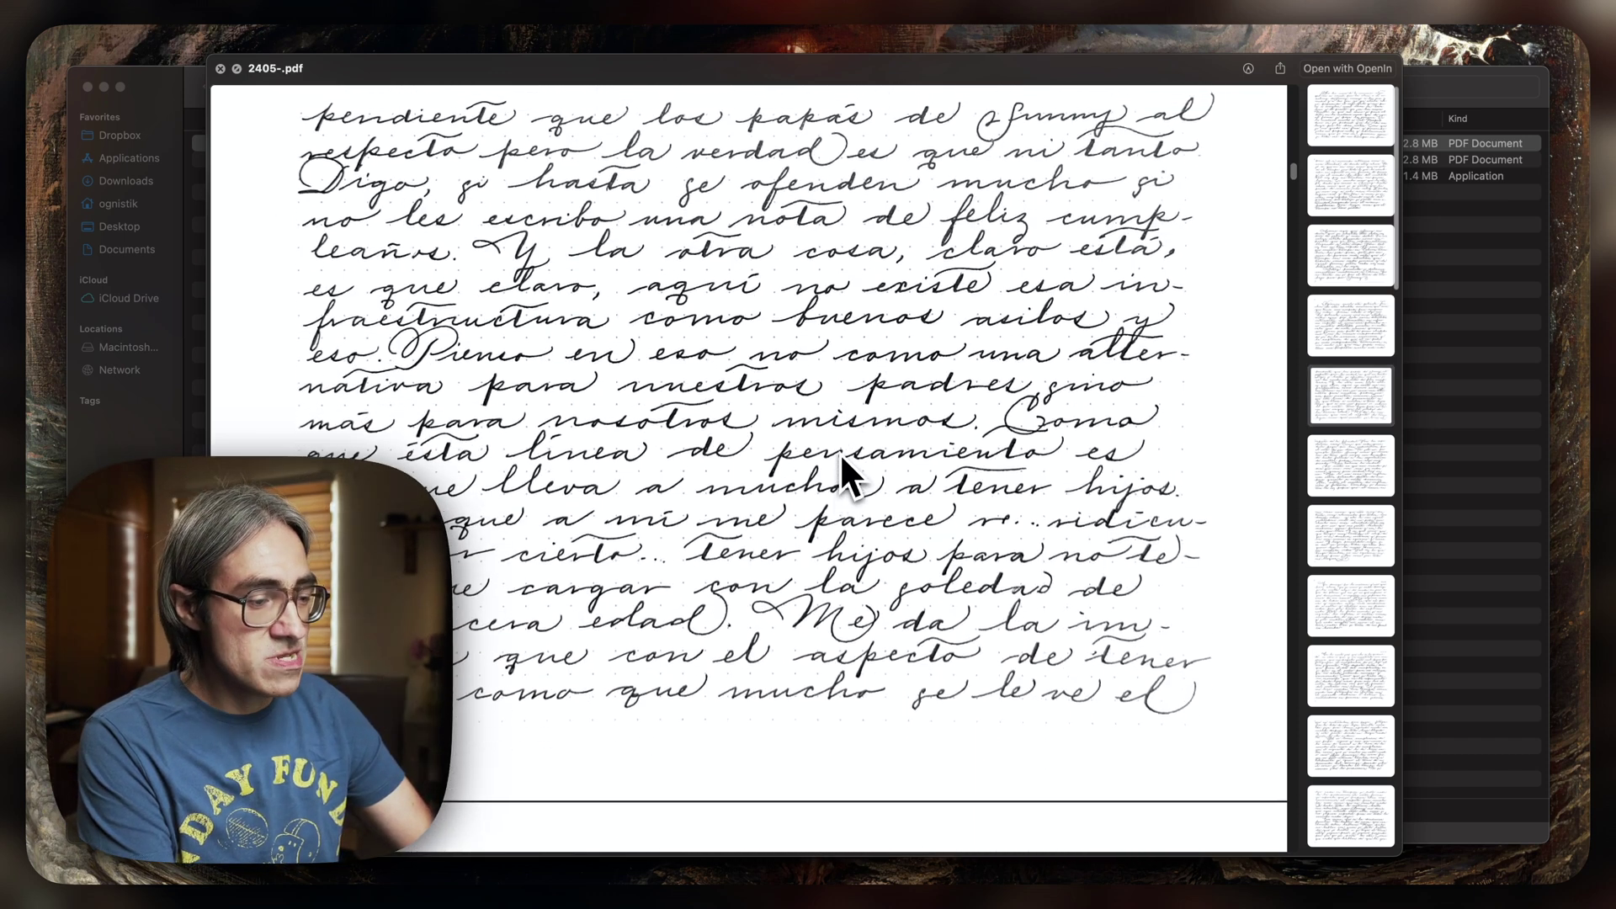
scroll(842, 463, down, 10)
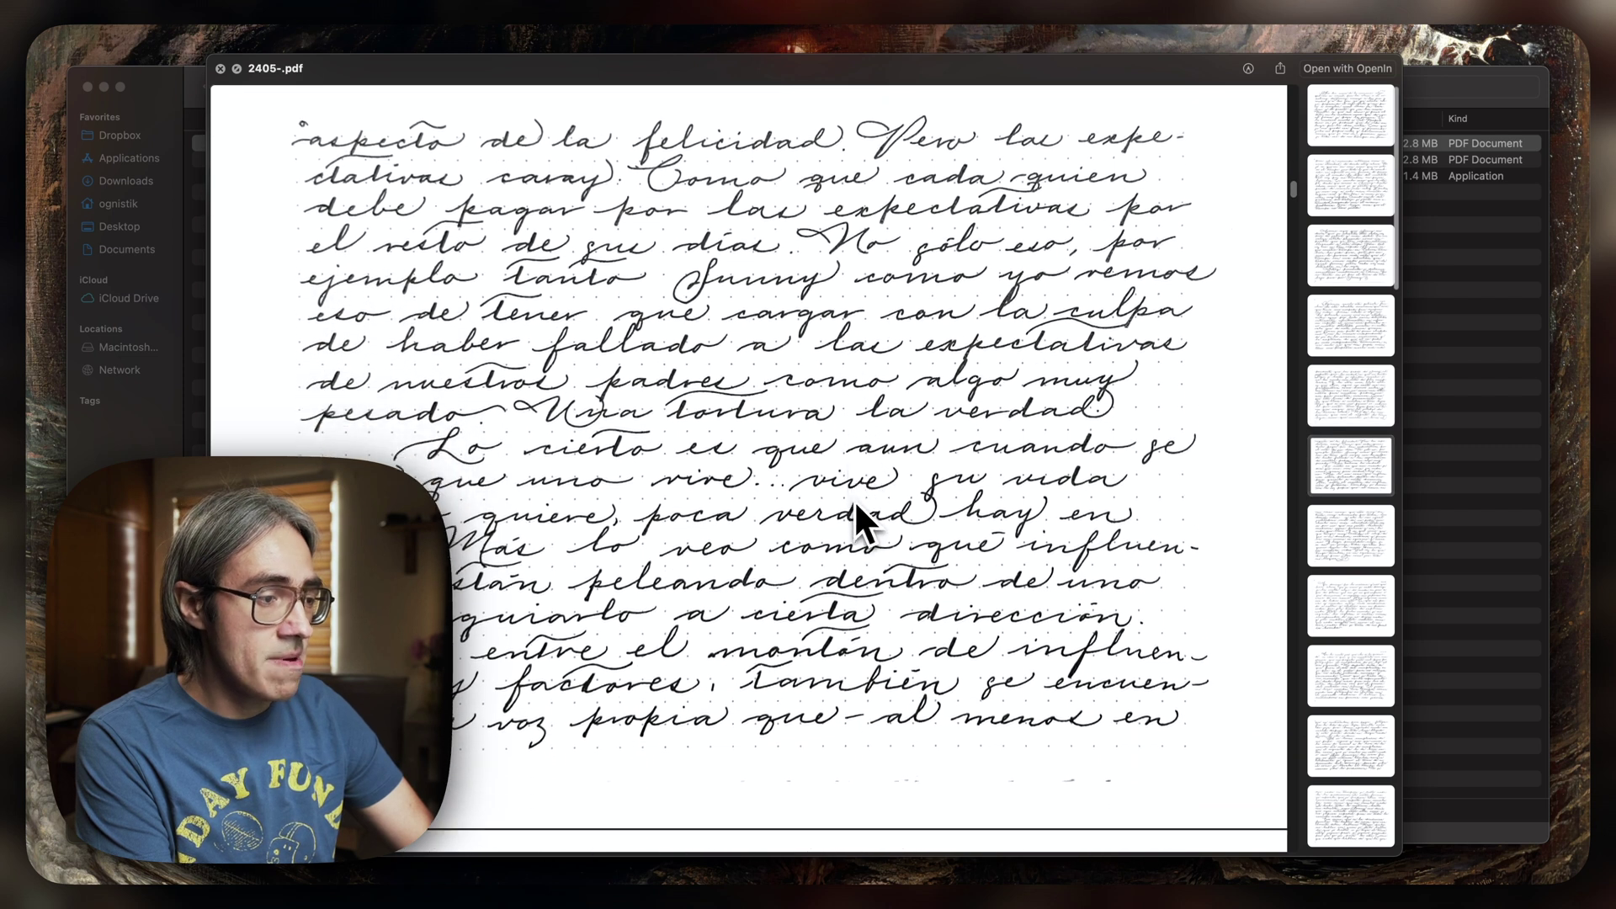
scroll(853, 498, down, 10)
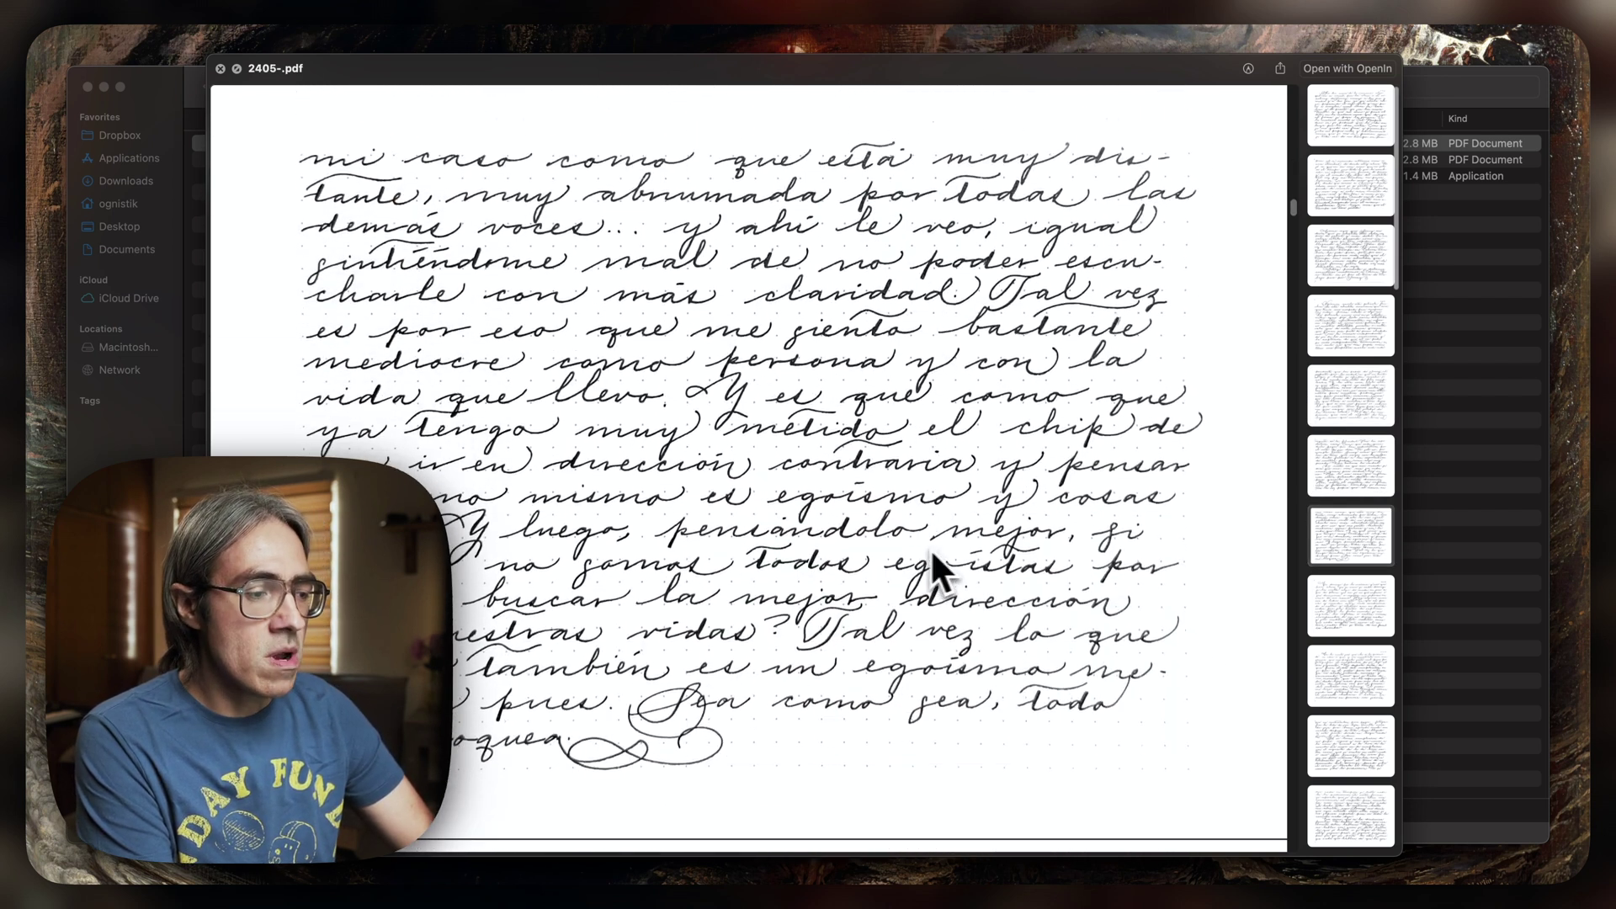
key(space)
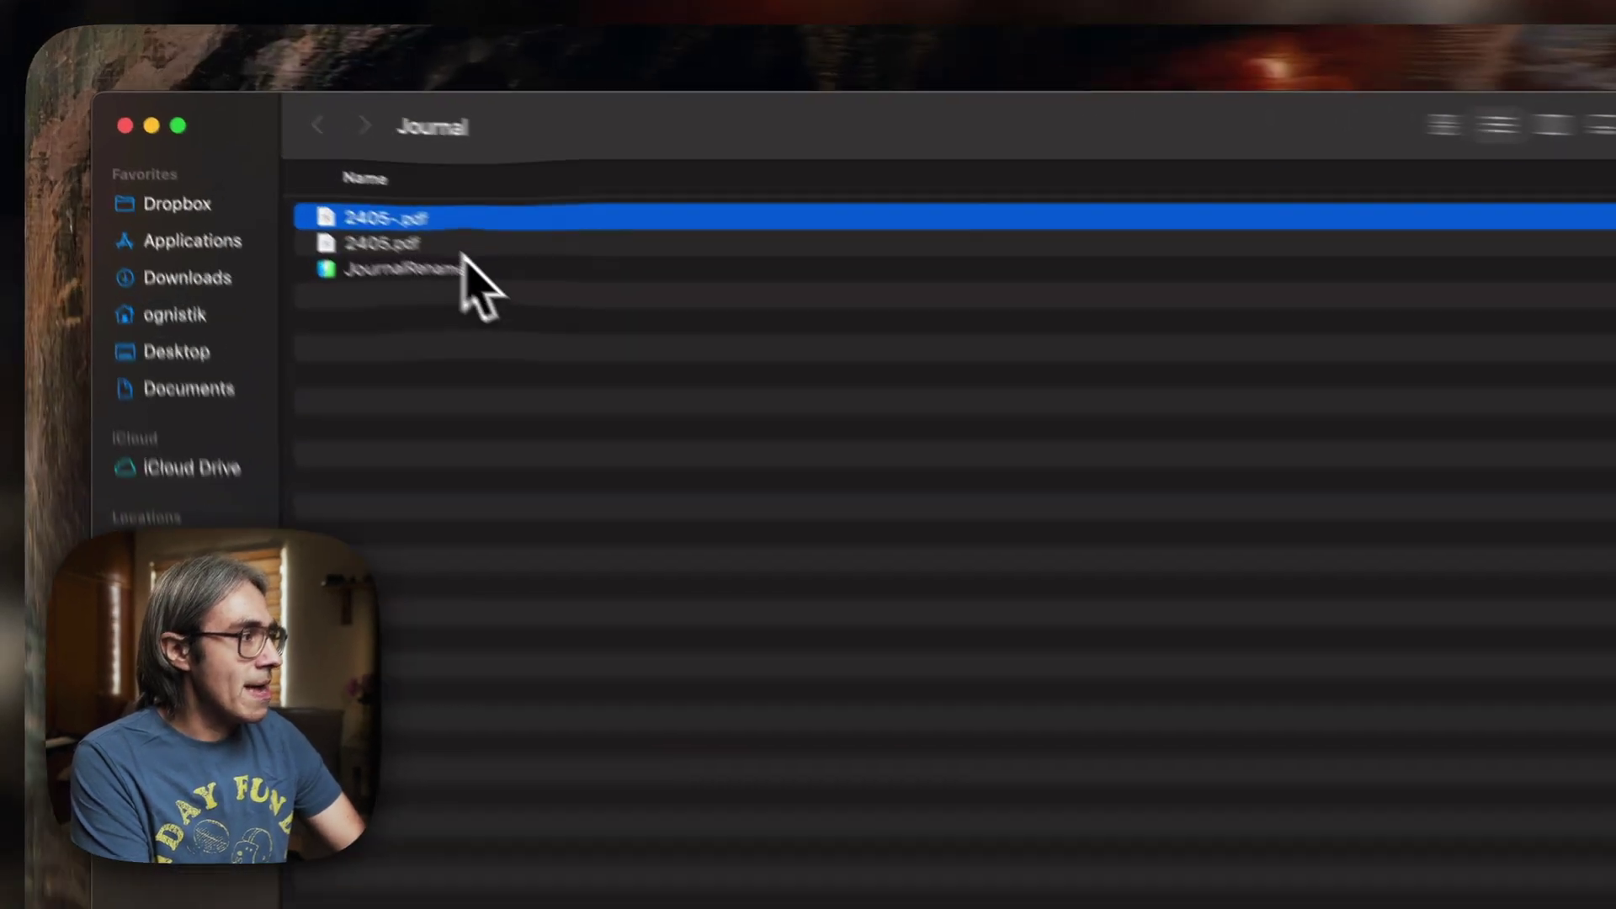
Remove the original 2405.pdf from the Journal folder and rename 2405-.pdf to 2405.pdf
click(315, 162)
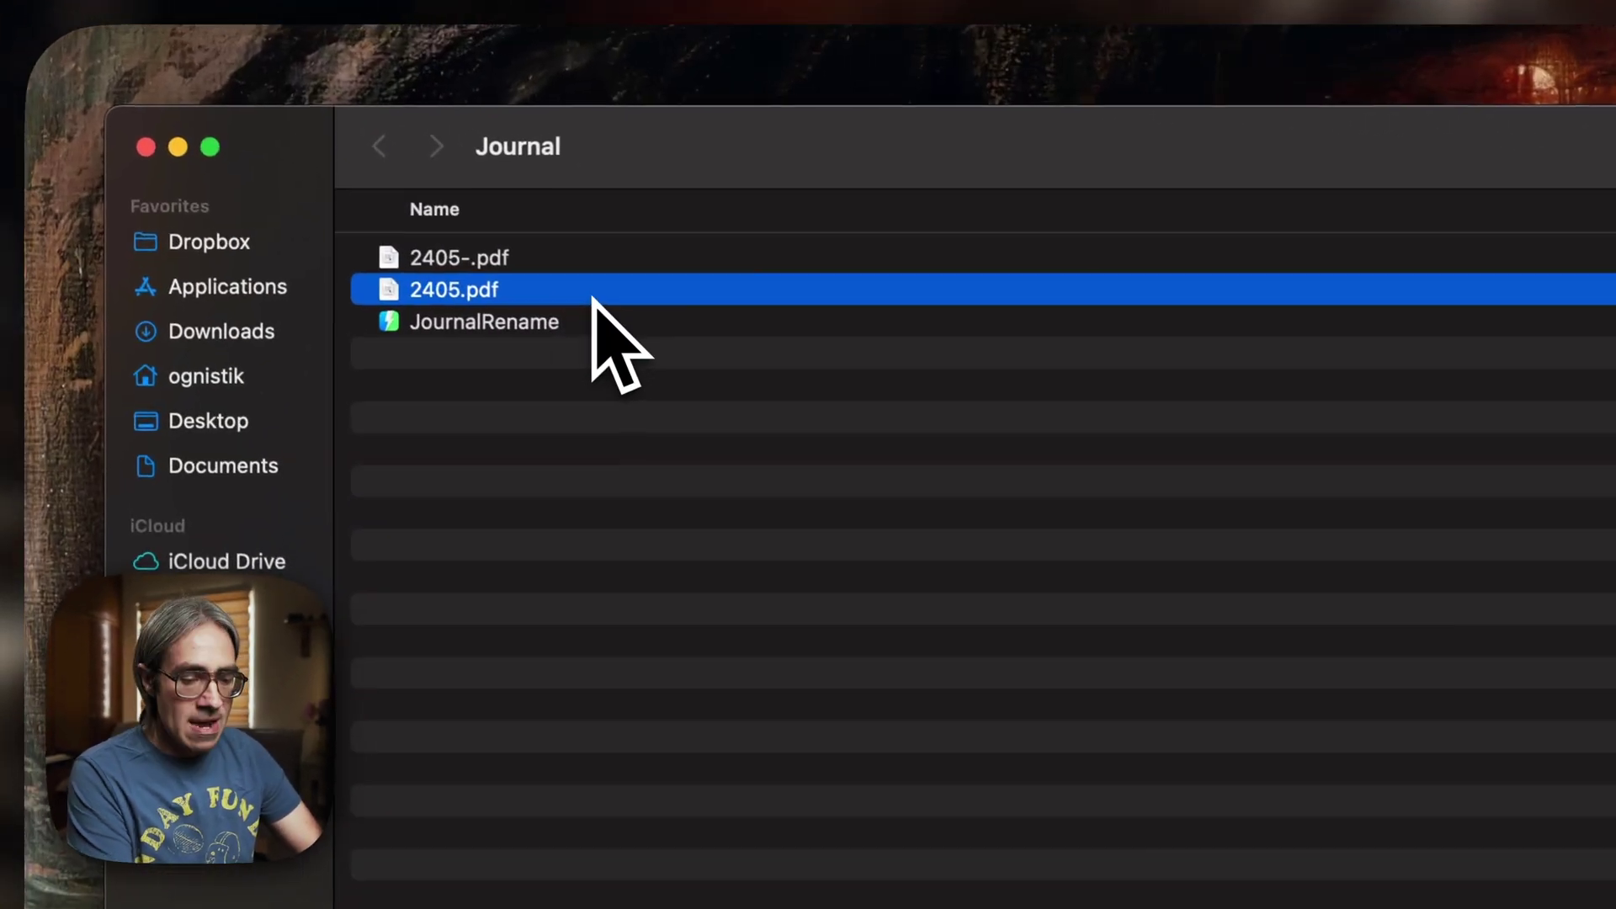
drag(598, 300, 960, 81)
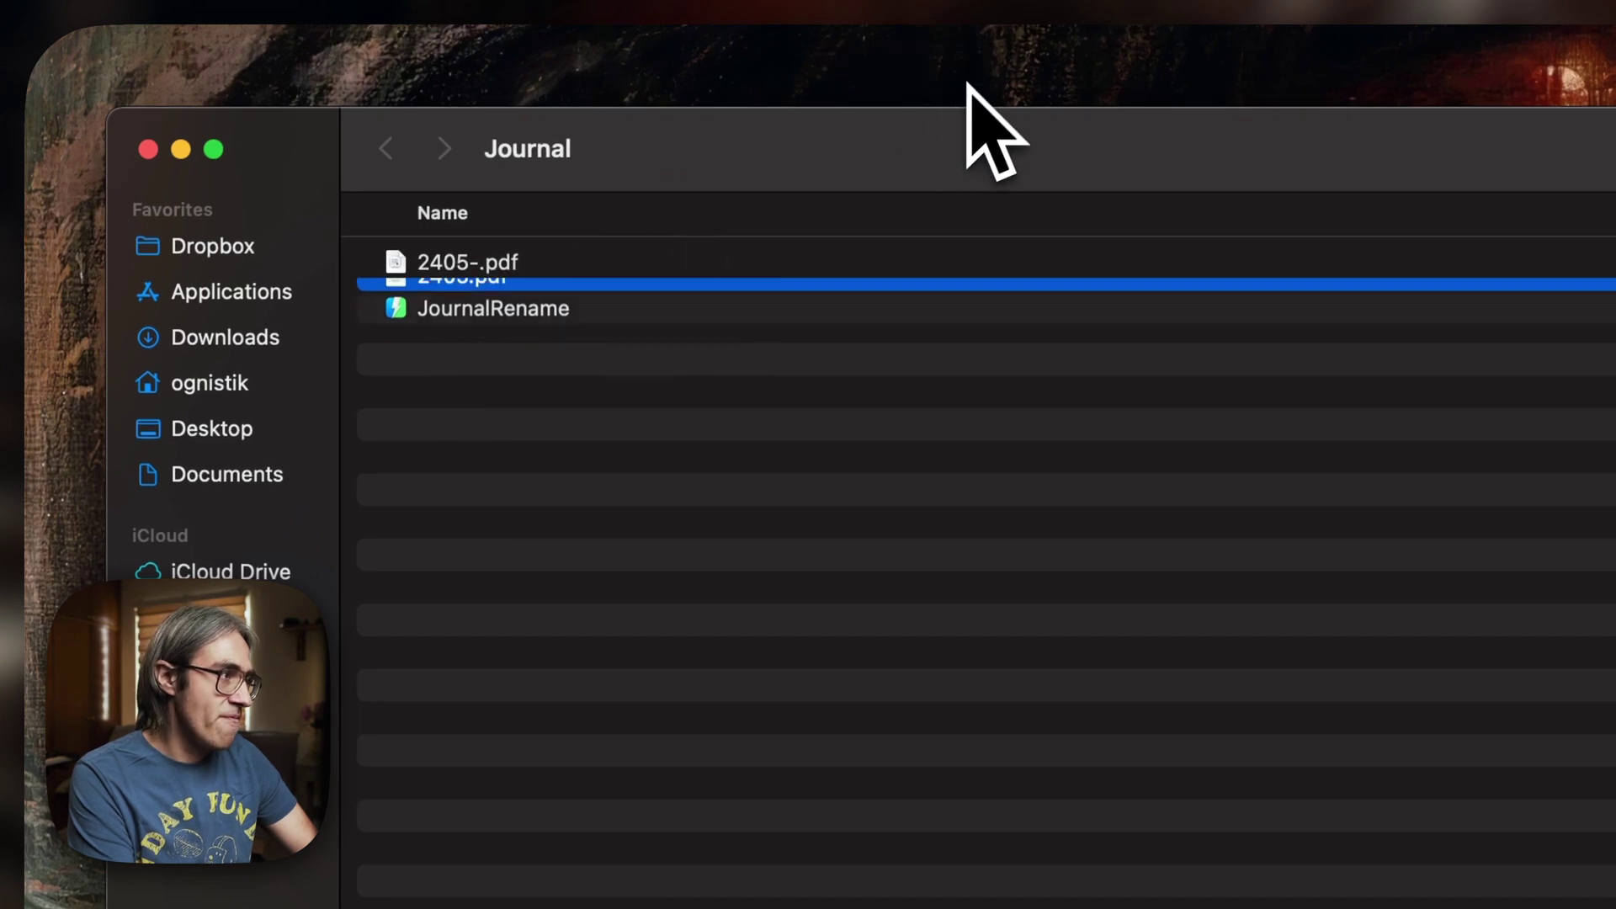
click(512, 256)
key(Return)
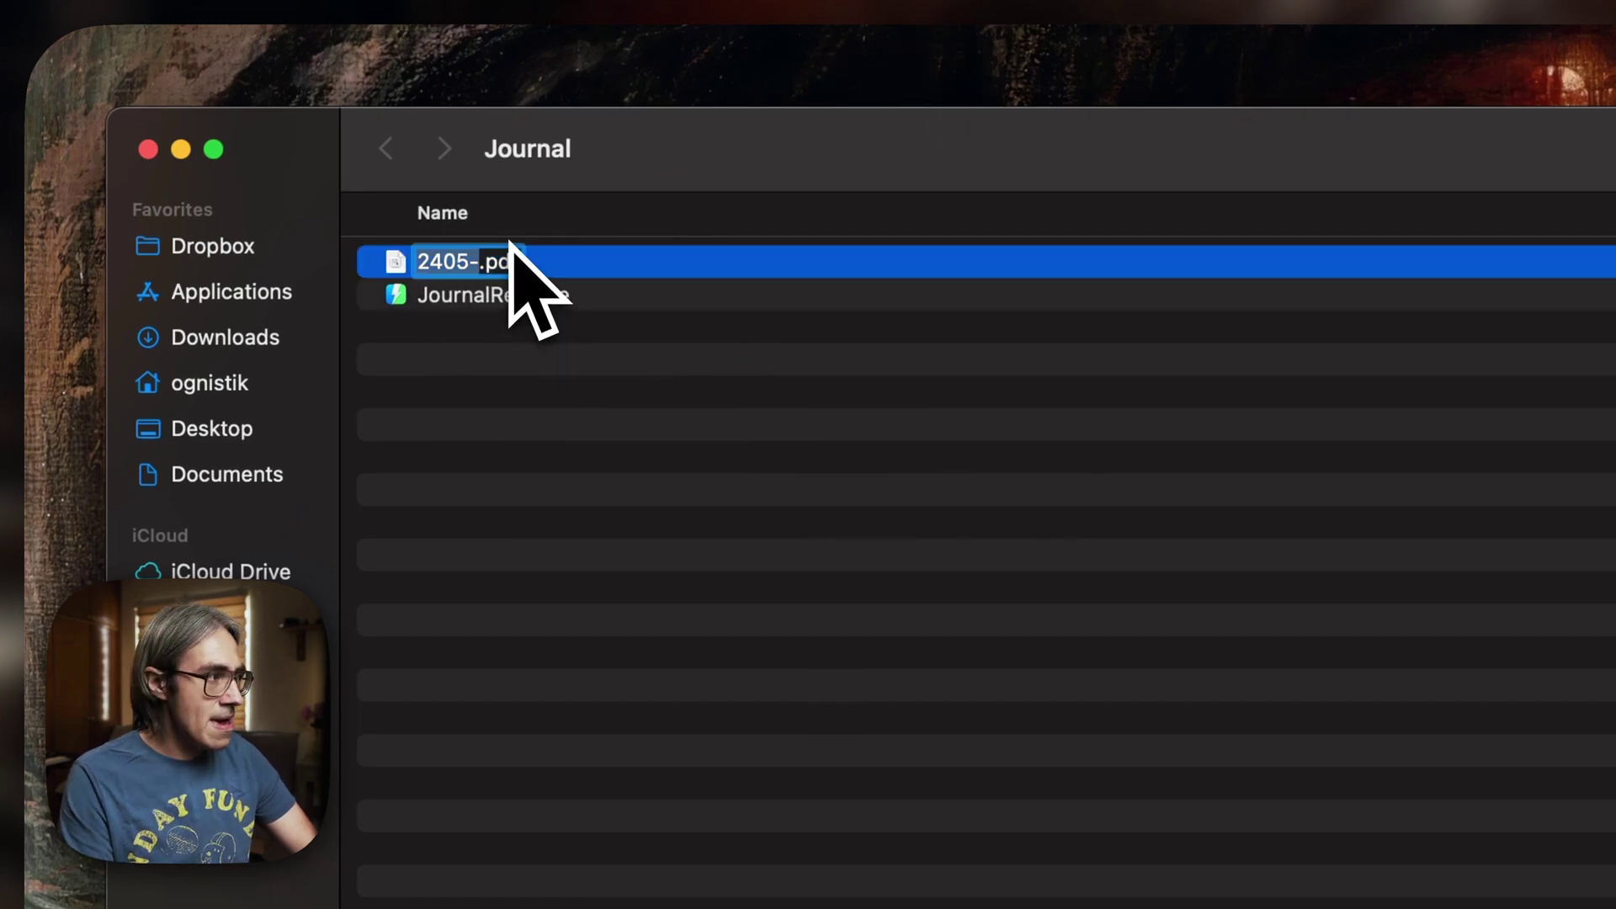
key(BackSpace)
key(Return)
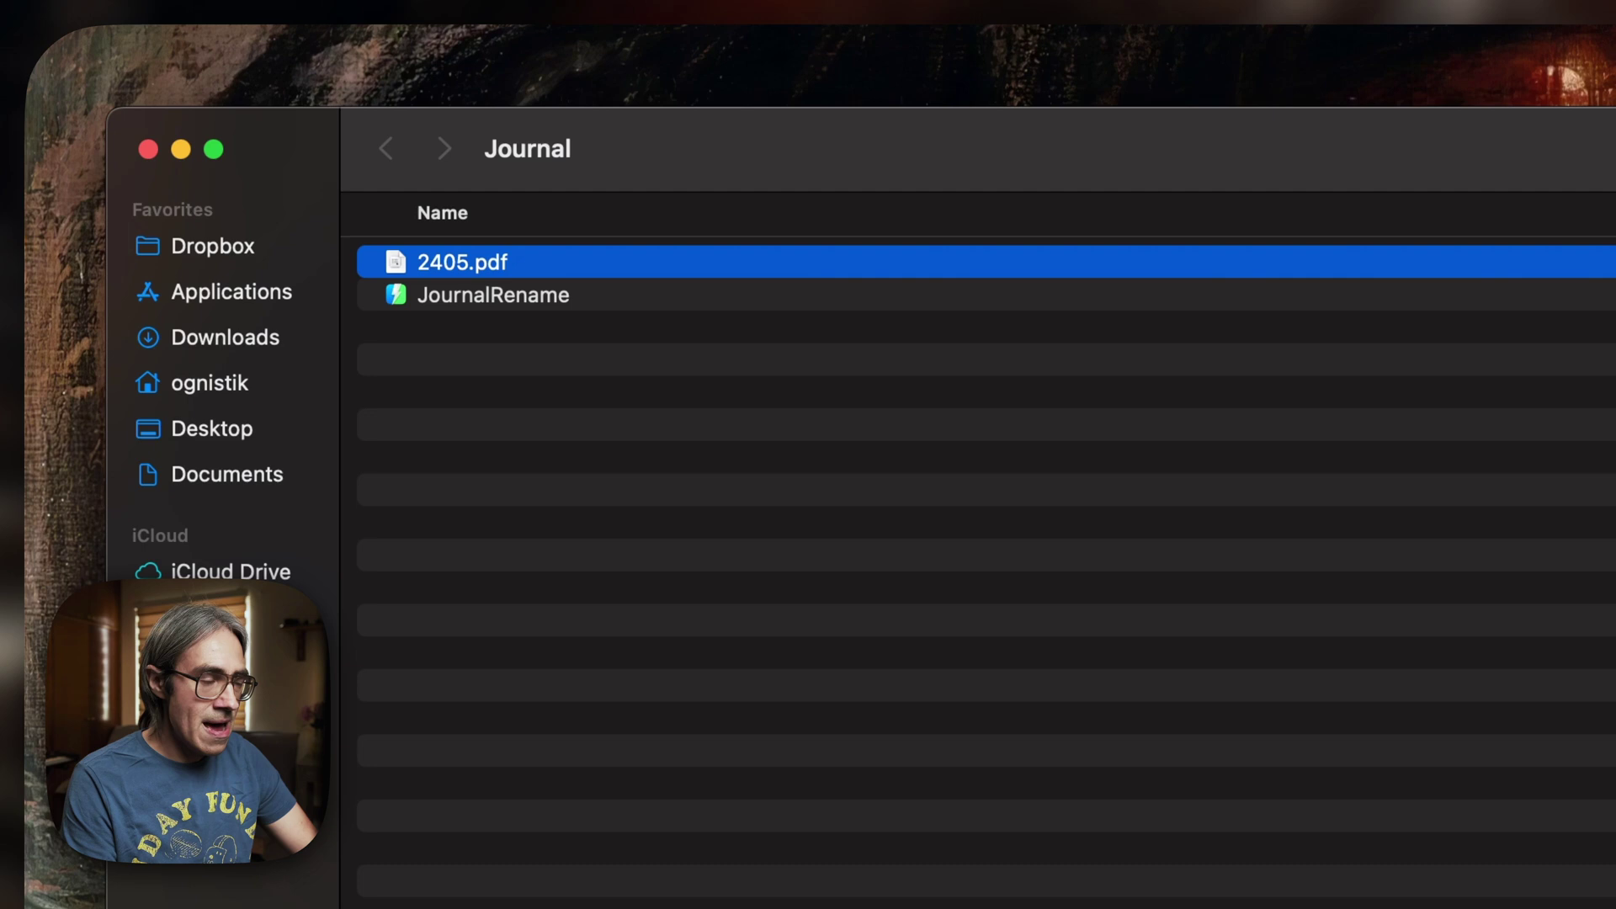
click(535, 481)
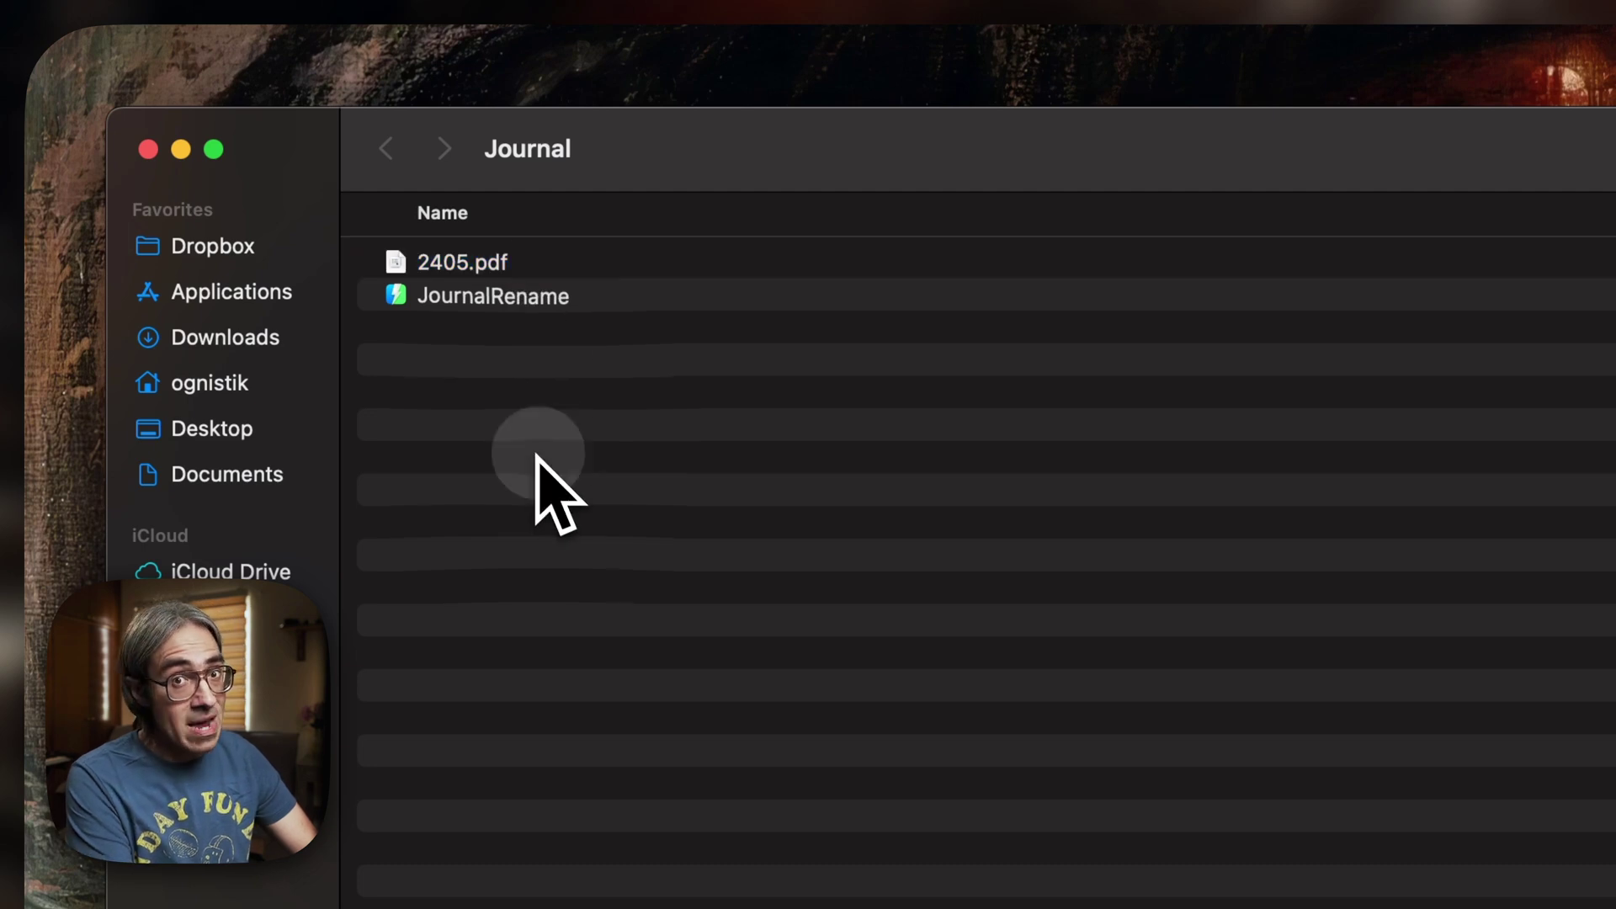
click(429, 271)
click(610, 480)
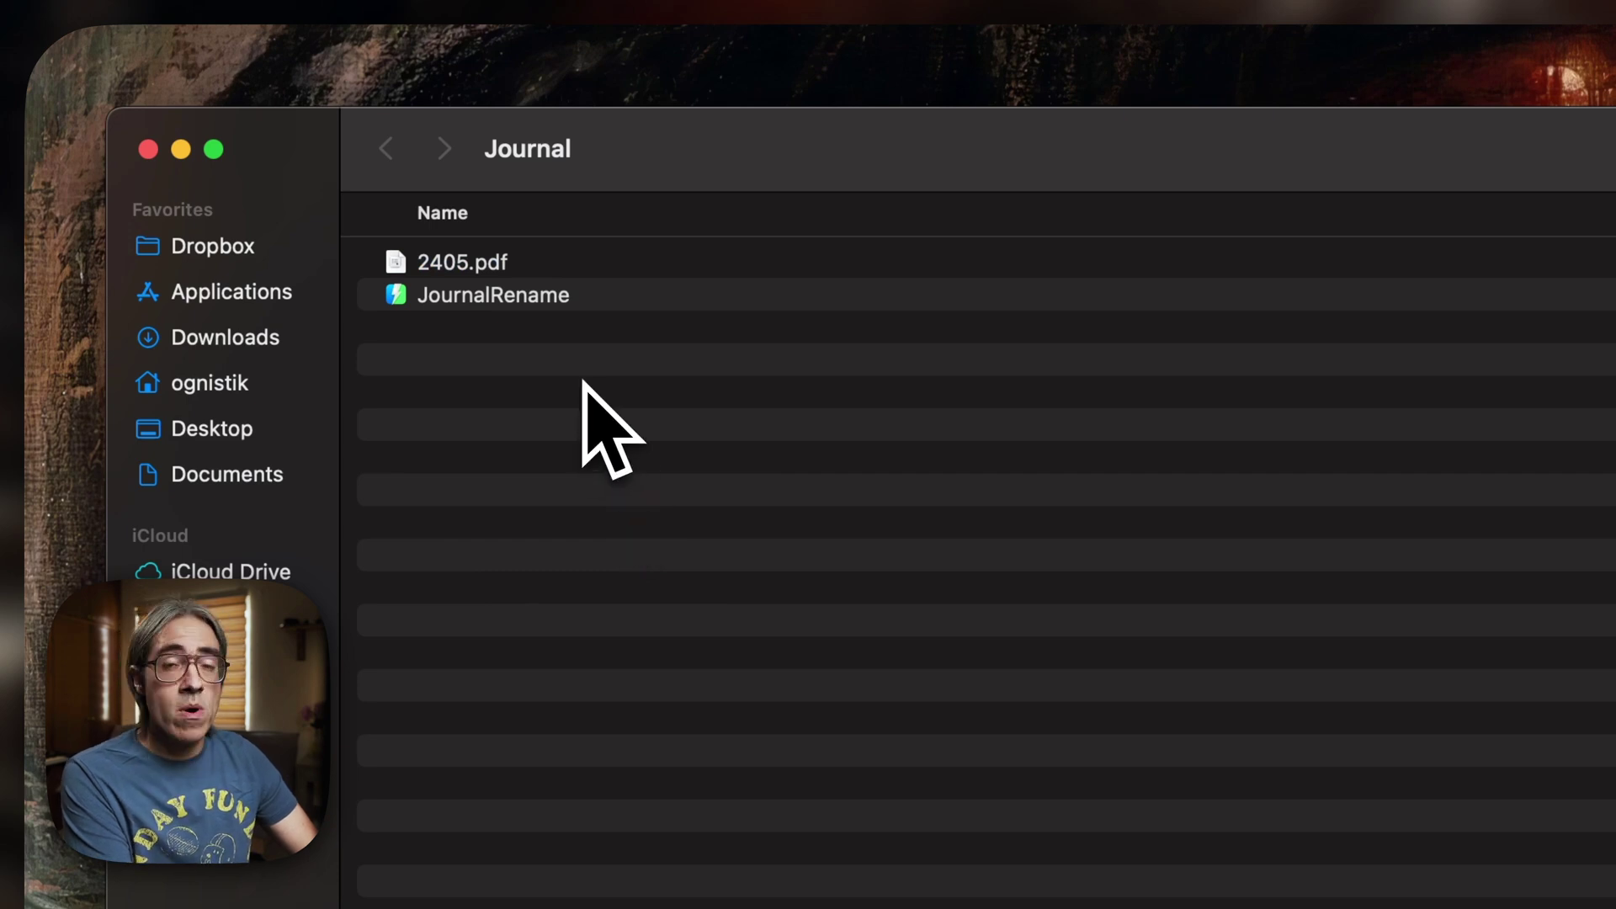
Open 2405.pdf from the Journal folder in PDF Expert and show its pages as a grid of thumbnails
click(468, 265)
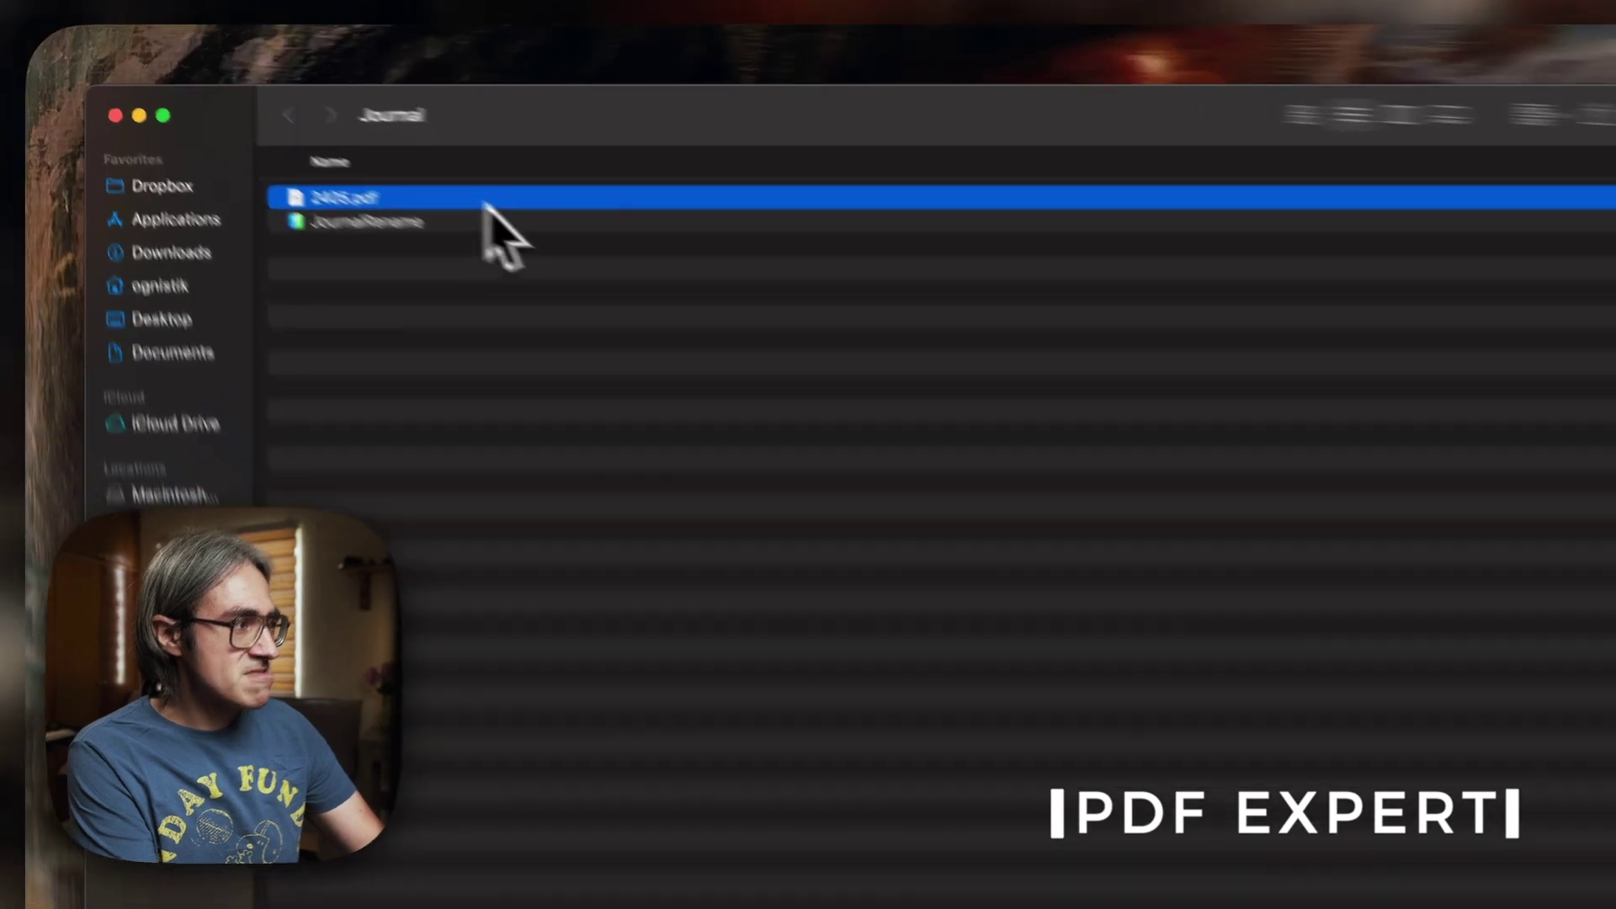
double_click(315, 145)
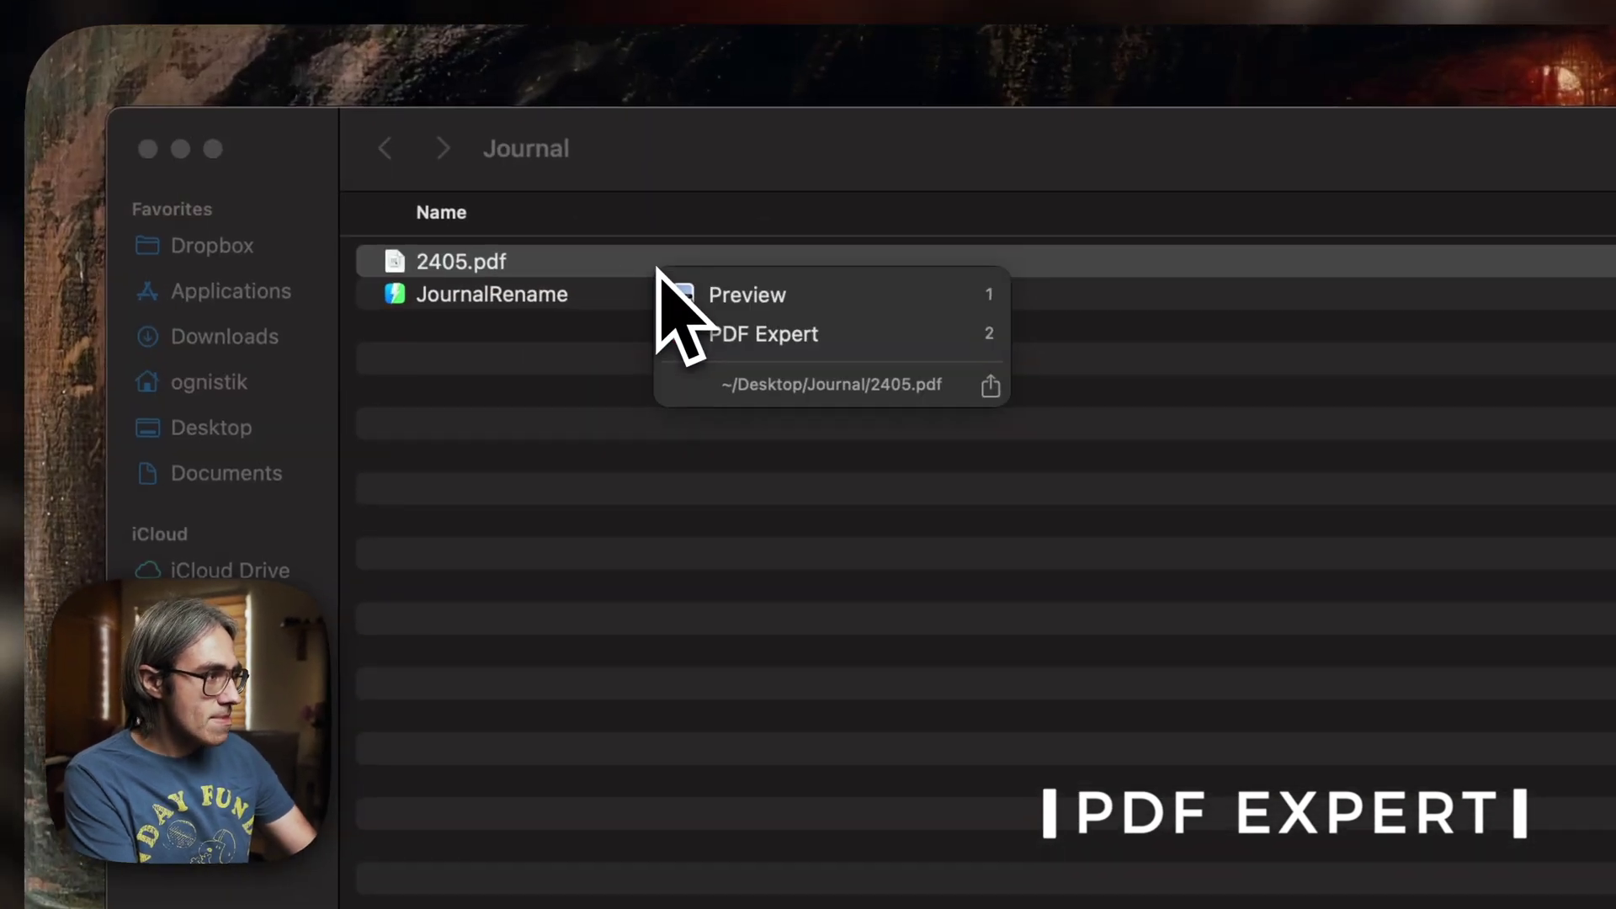
click(754, 334)
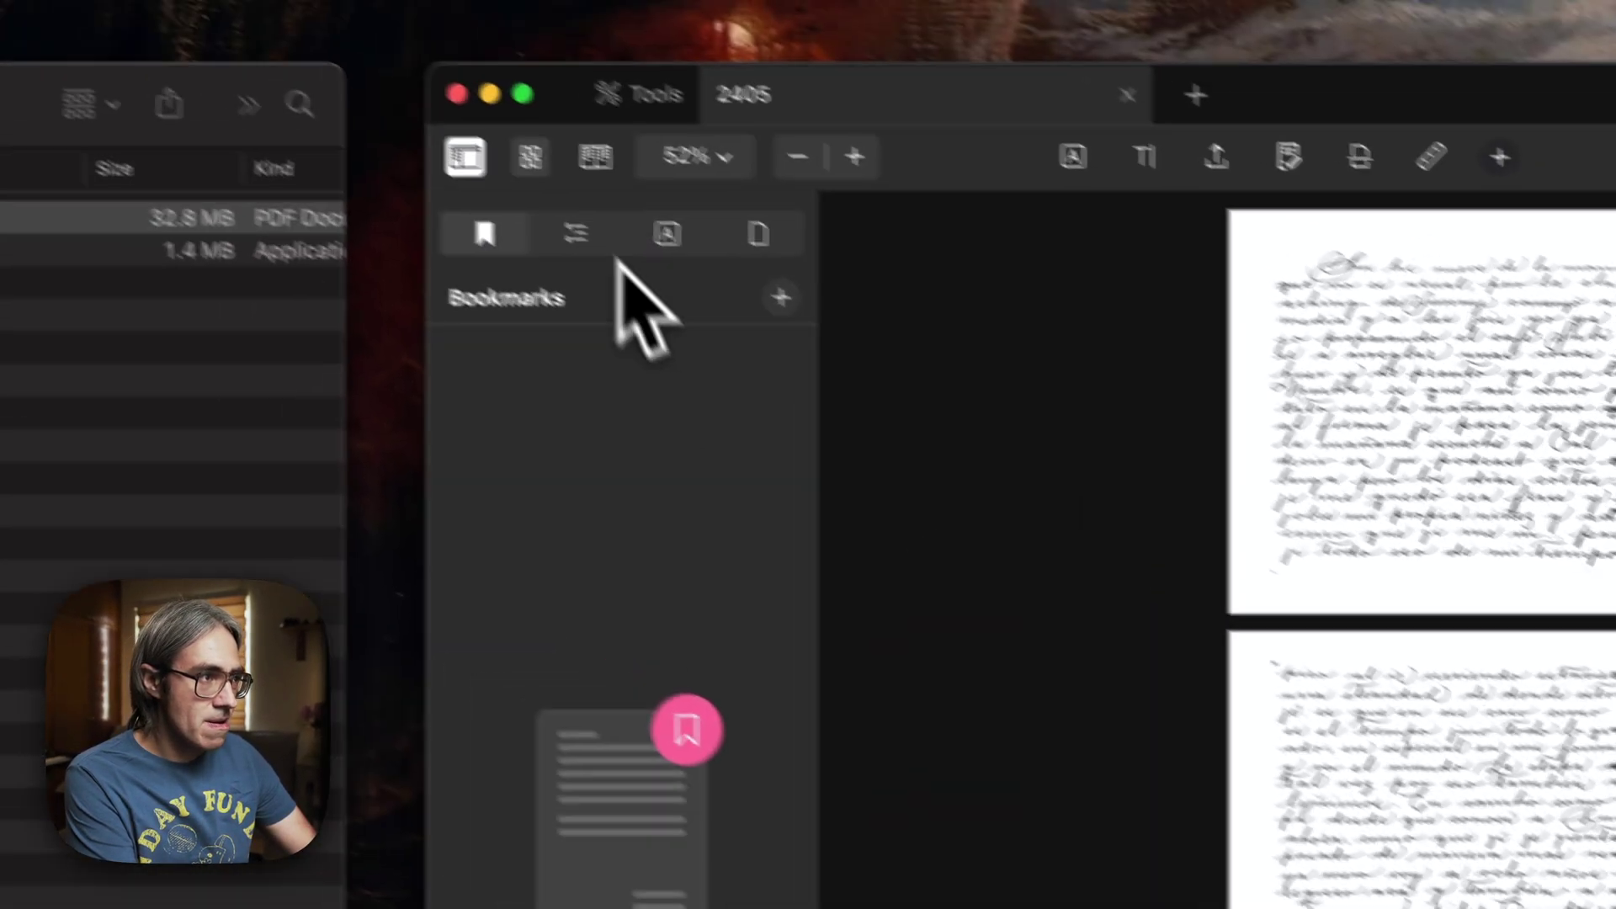
click(1361, 200)
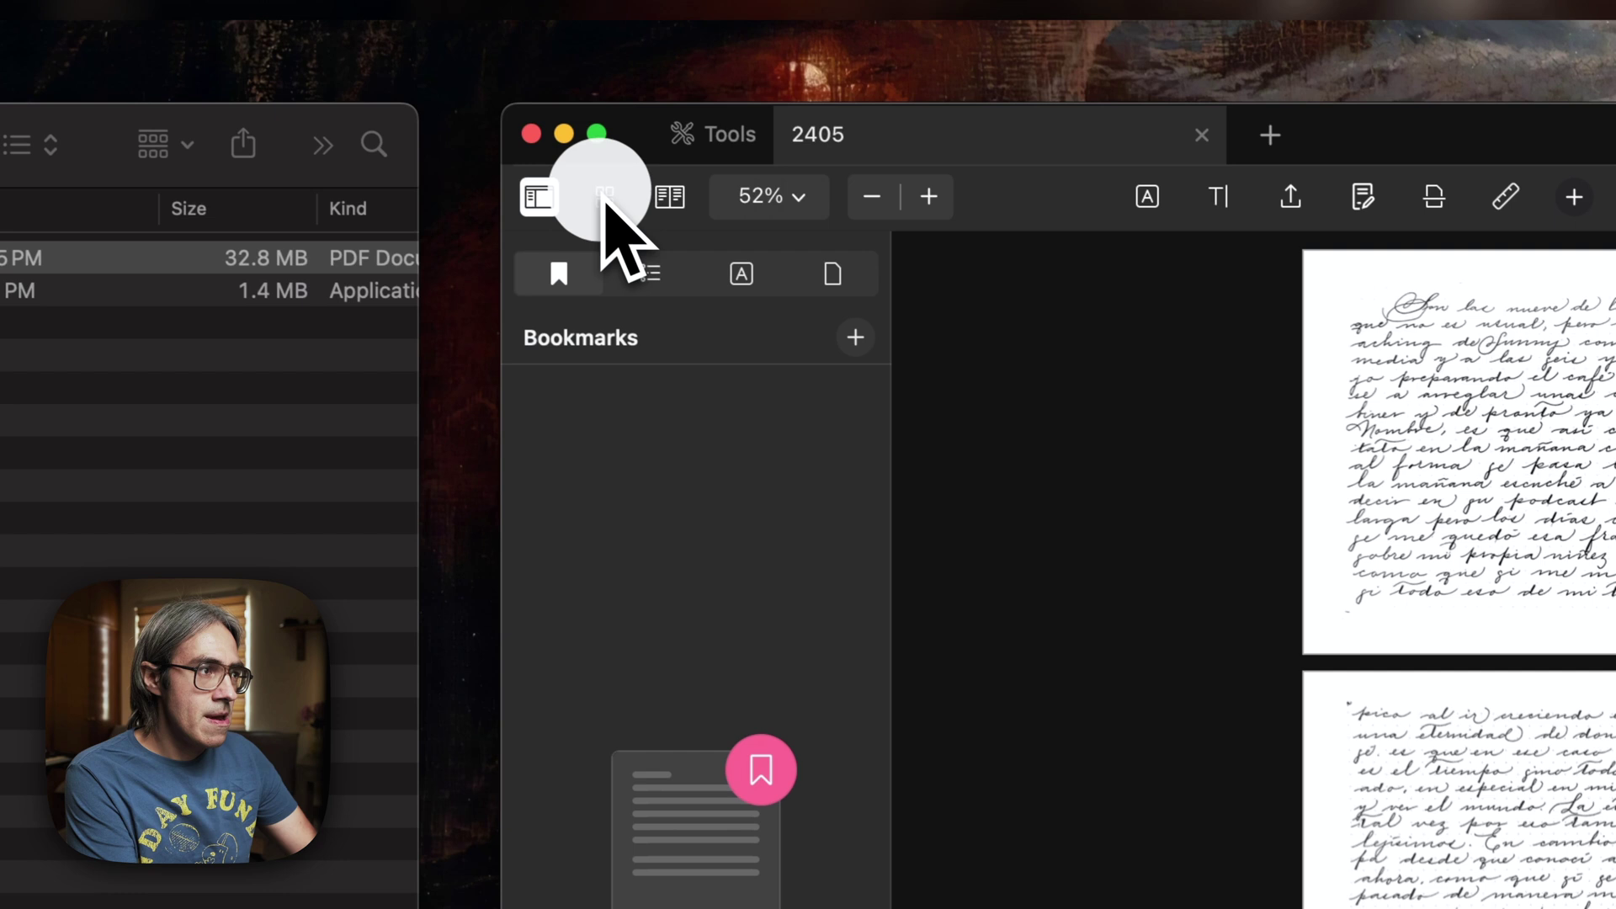
Extract pages 1 to 3 of 2405.pdf into the Journal folder as a separate PDF
click(837, 485)
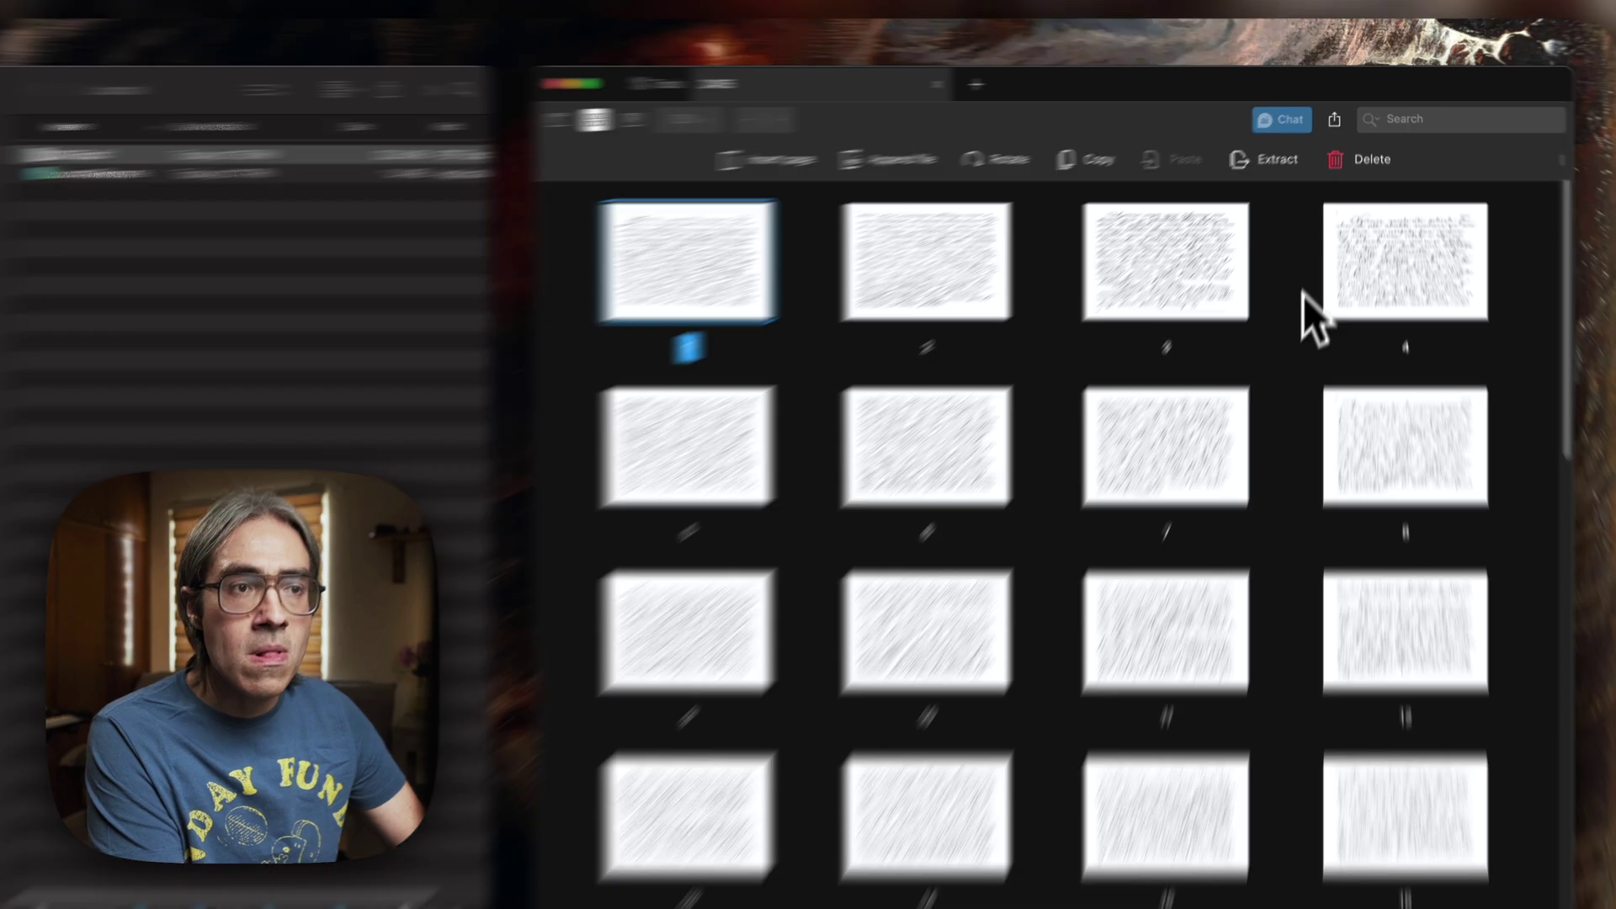
shift+click(1212, 231)
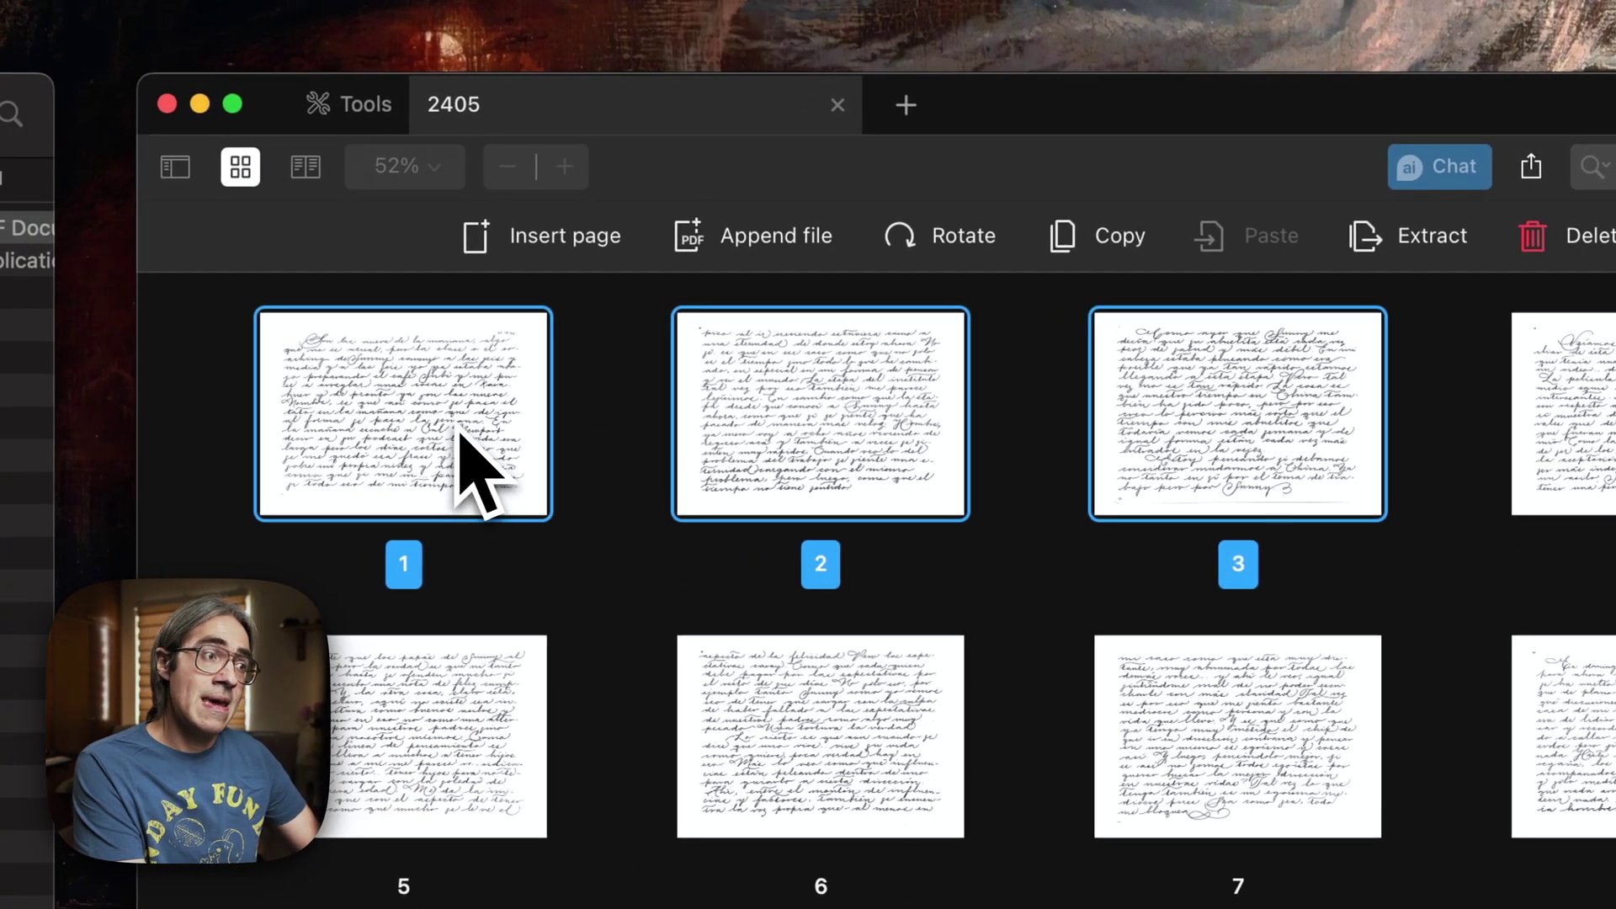
drag(471, 434, 487, 566)
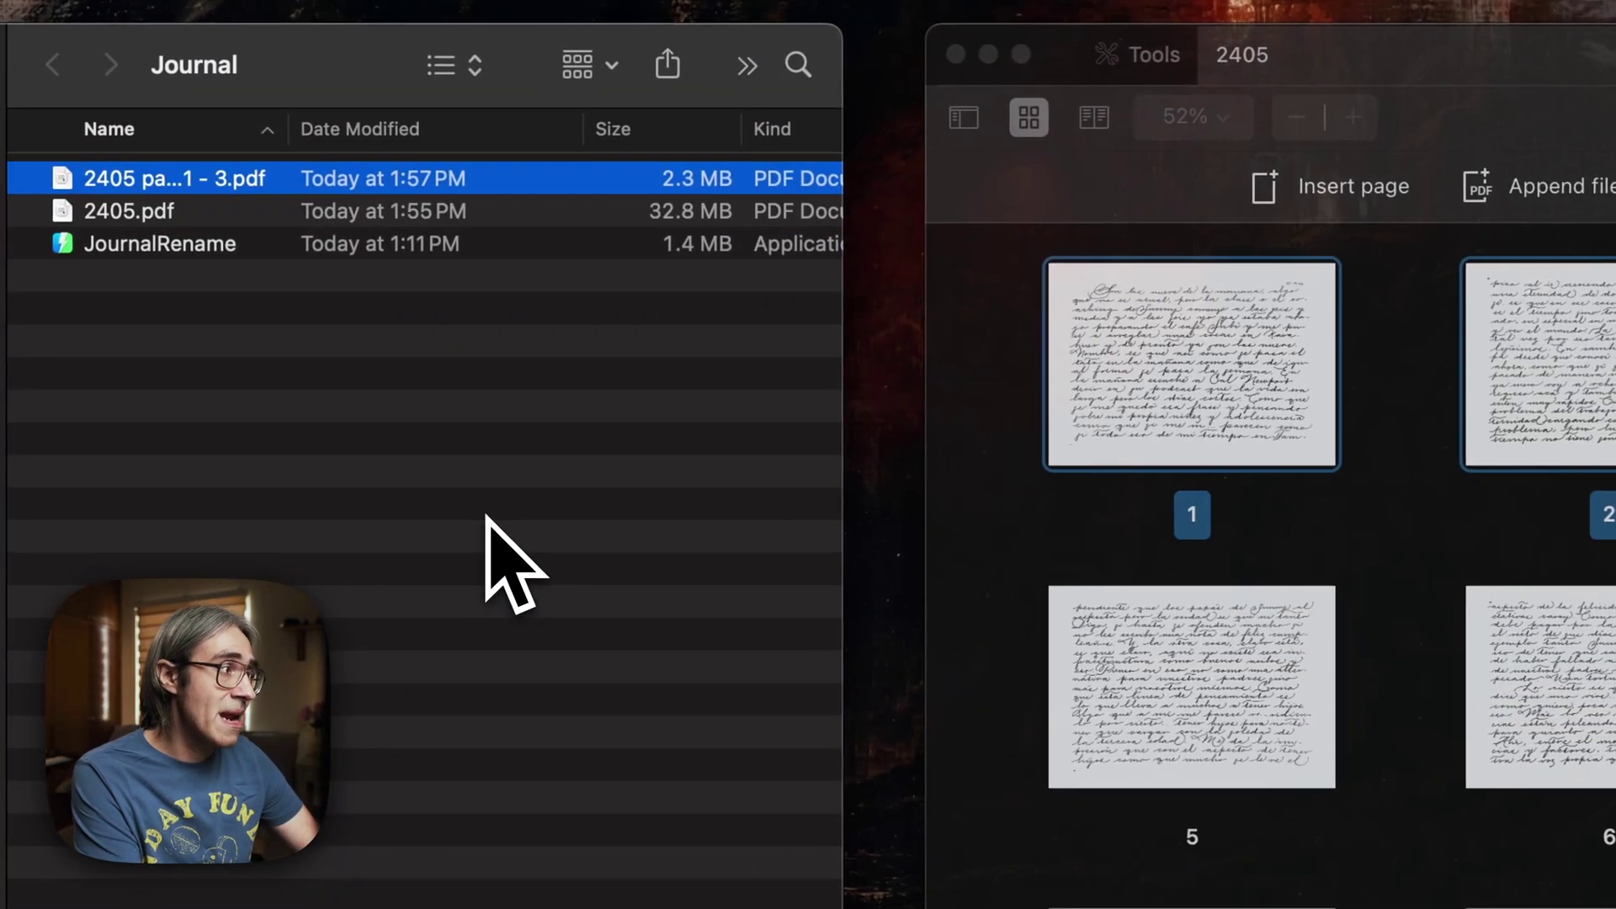
click(486, 566)
Preview 2405 pages 1 - 3.pdf to check that it holds the extracted journal entry
click(350, 213)
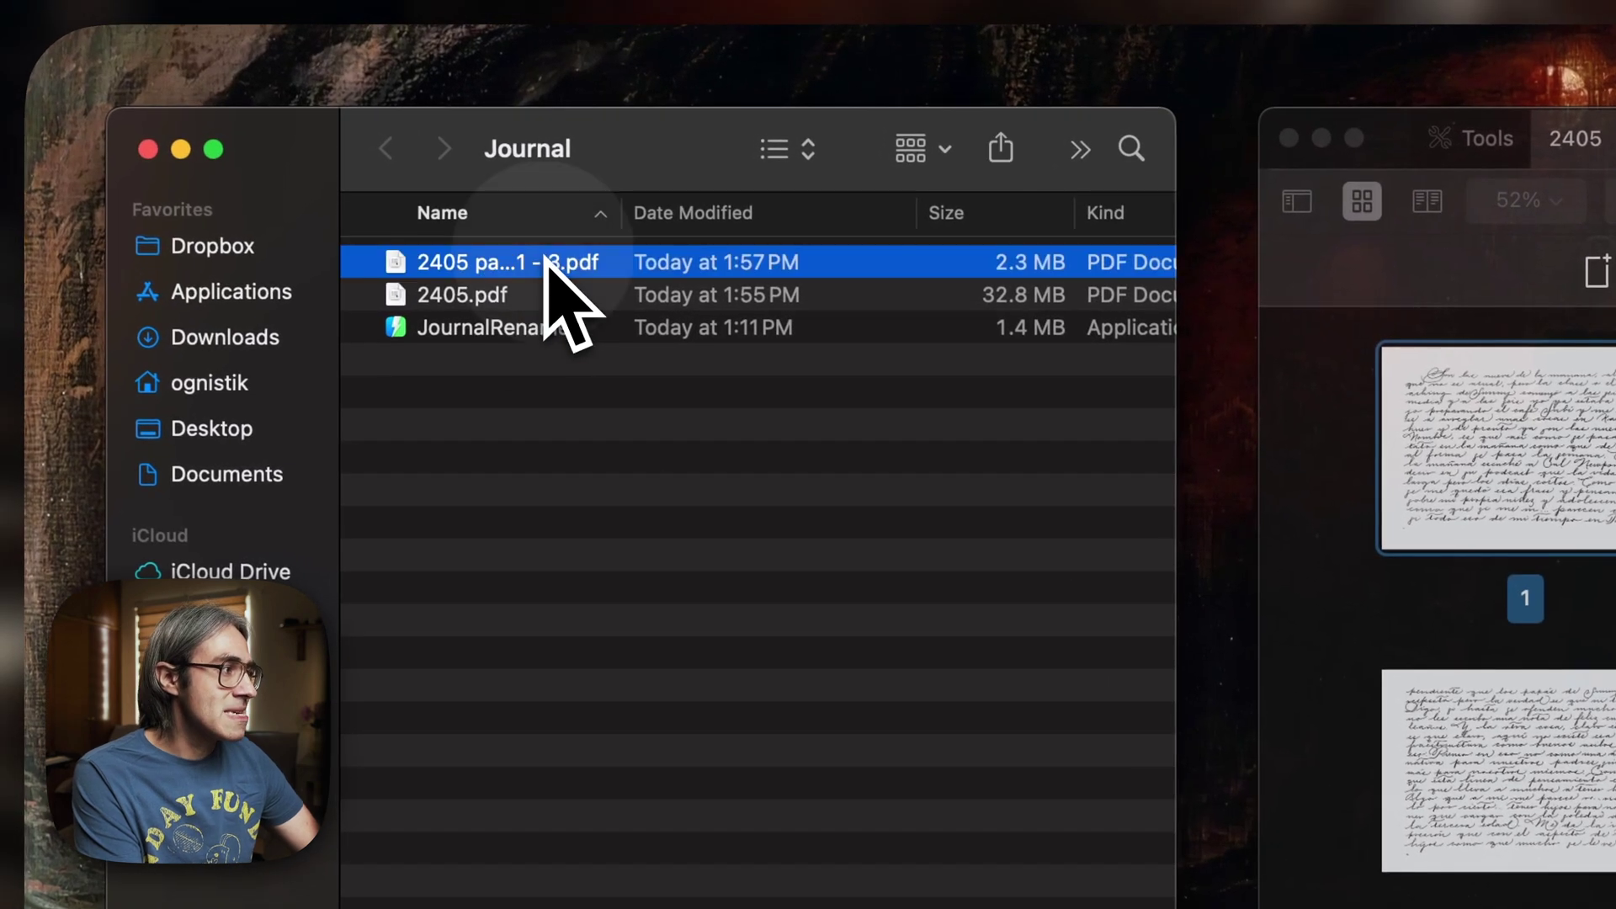
key(space)
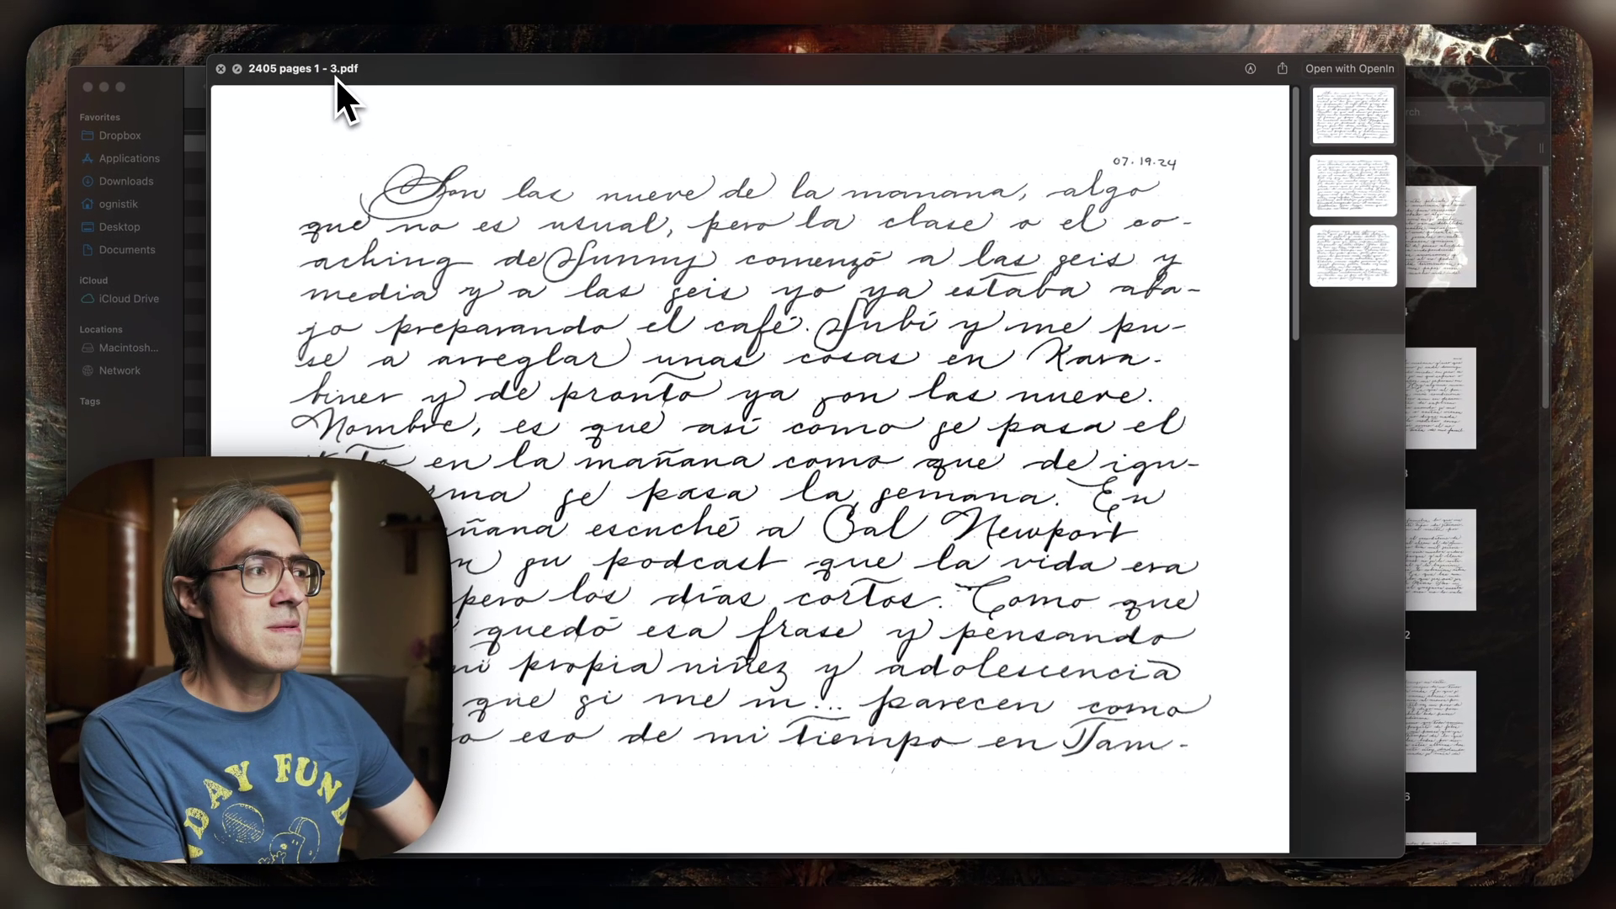
key(space)
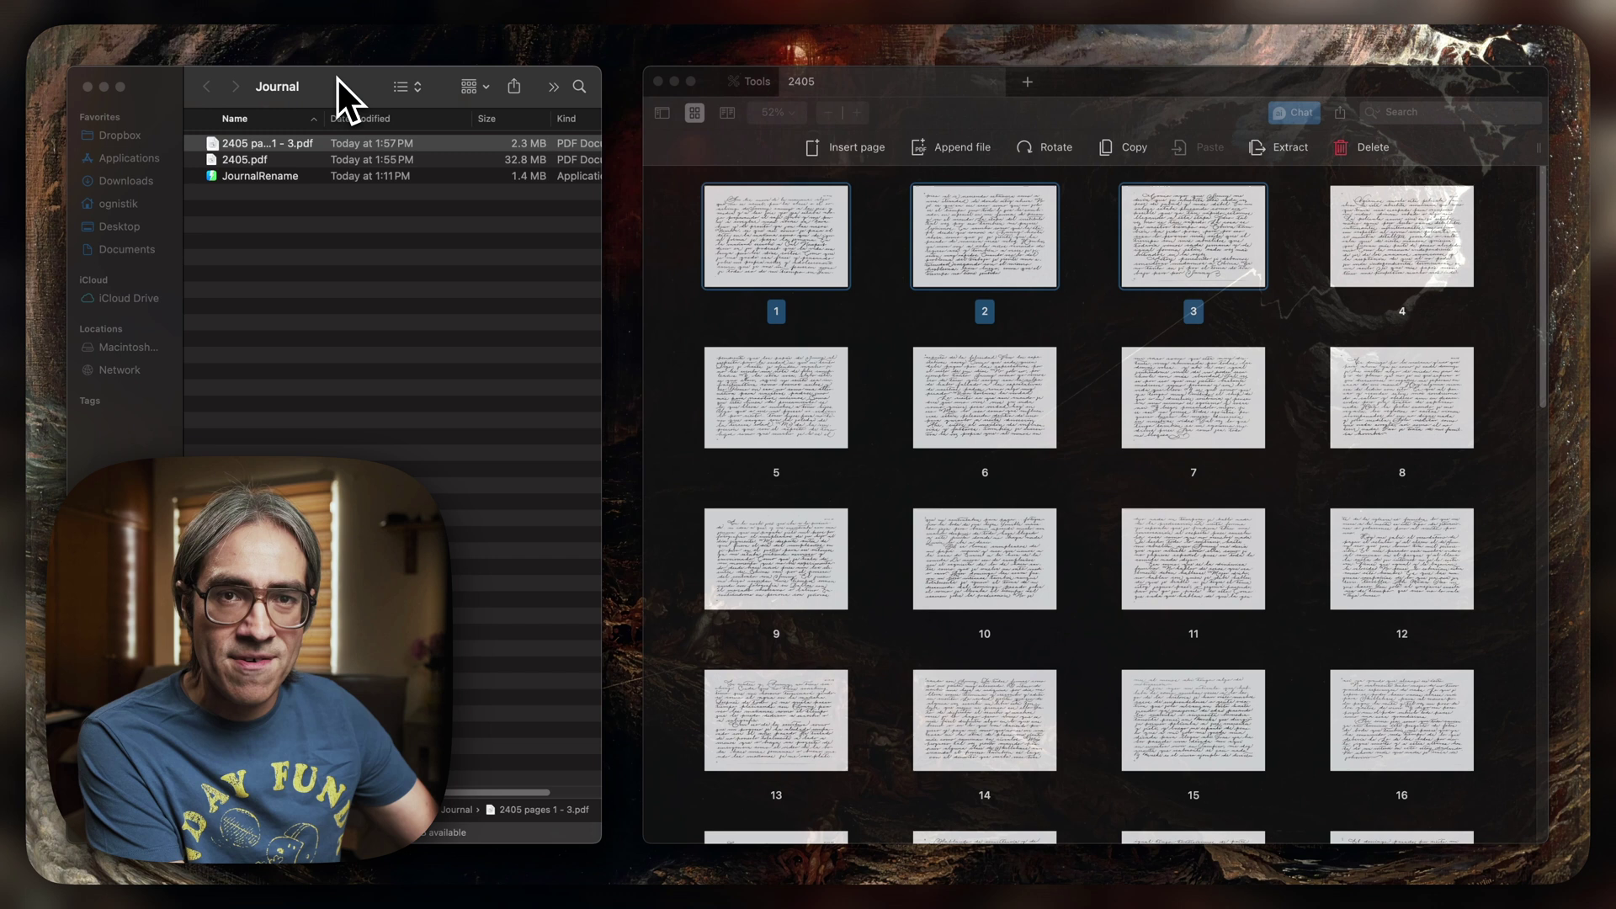
click(343, 281)
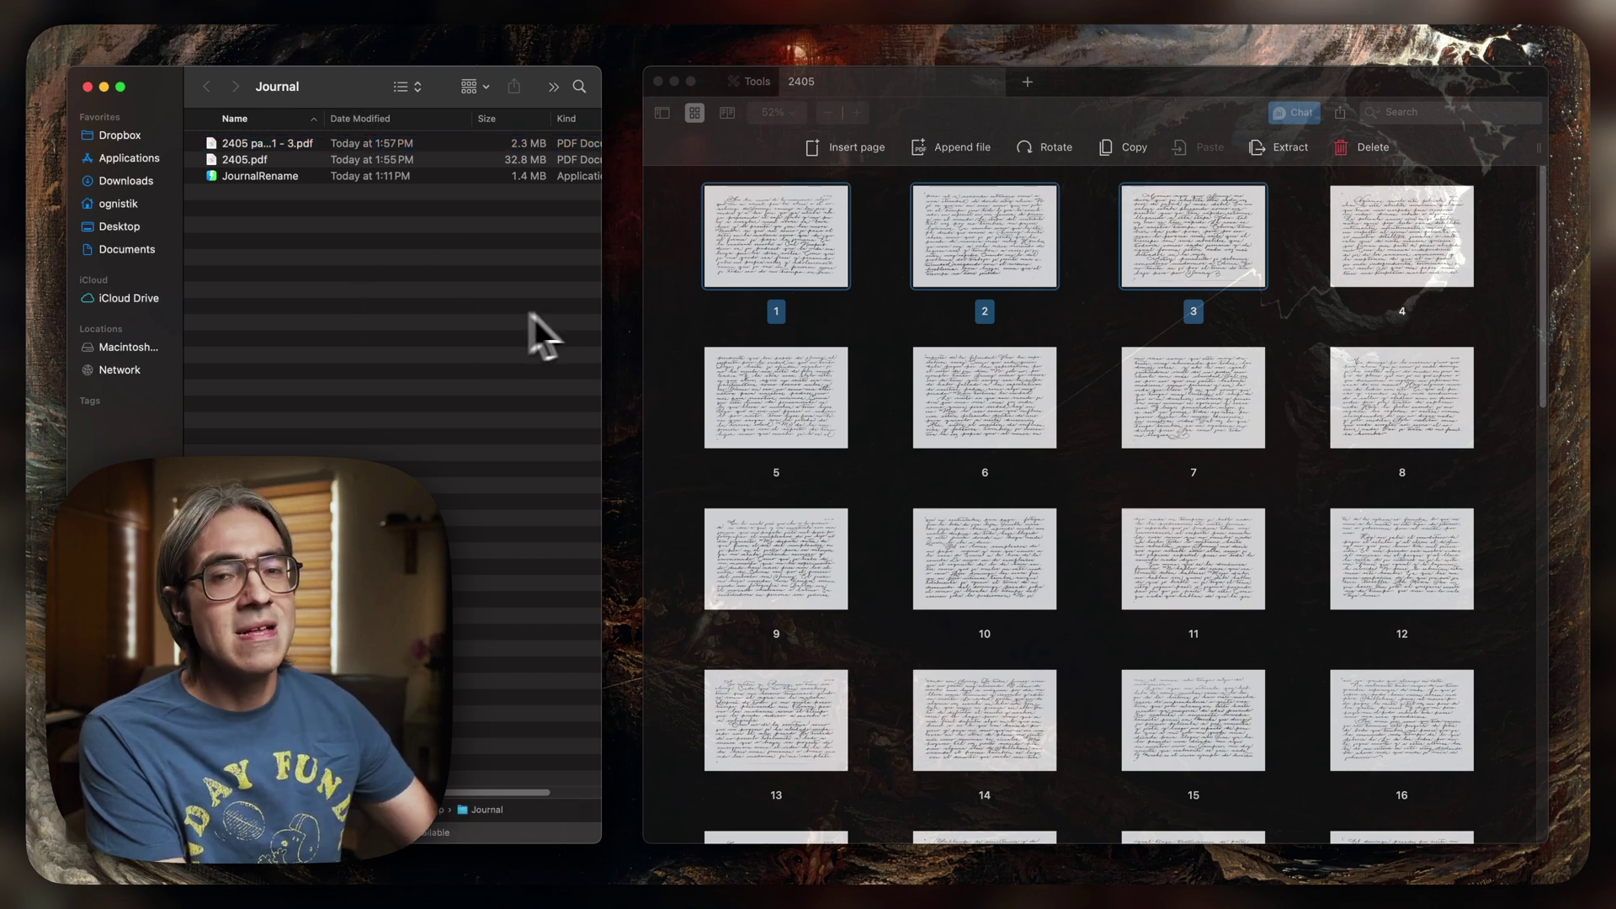
Extract pages 4 to 7 and the single page 8 into the Journal folder as two separate PDFs
click(669, 358)
click(1218, 334)
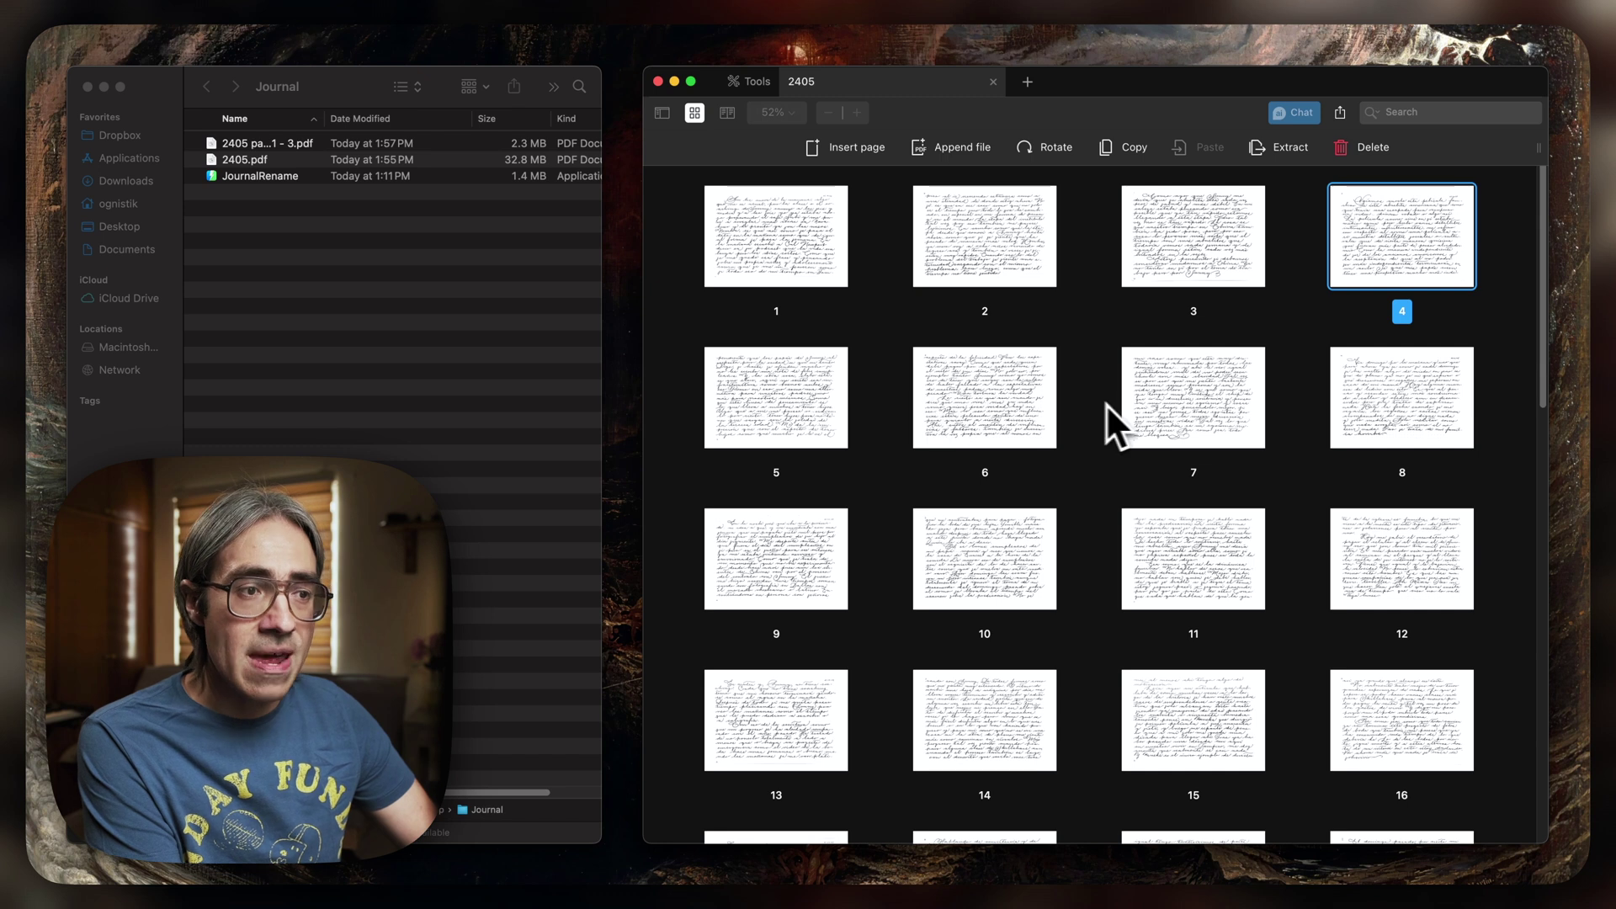
shift+click(1242, 393)
drag(972, 421, 433, 386)
click(1410, 385)
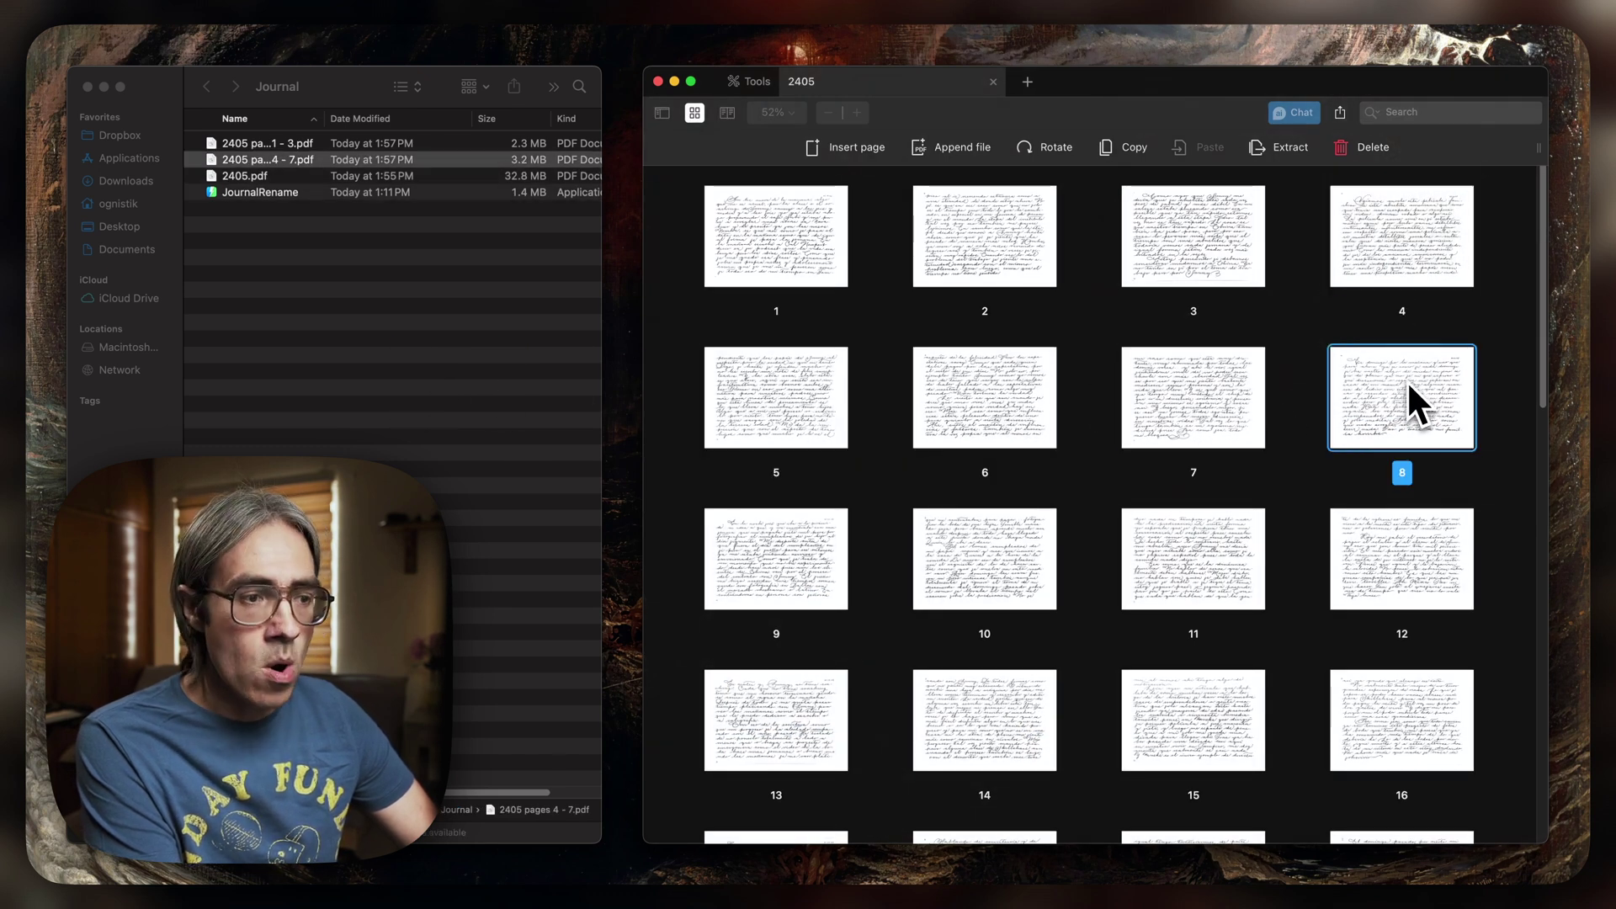
drag(1401, 397, 433, 469)
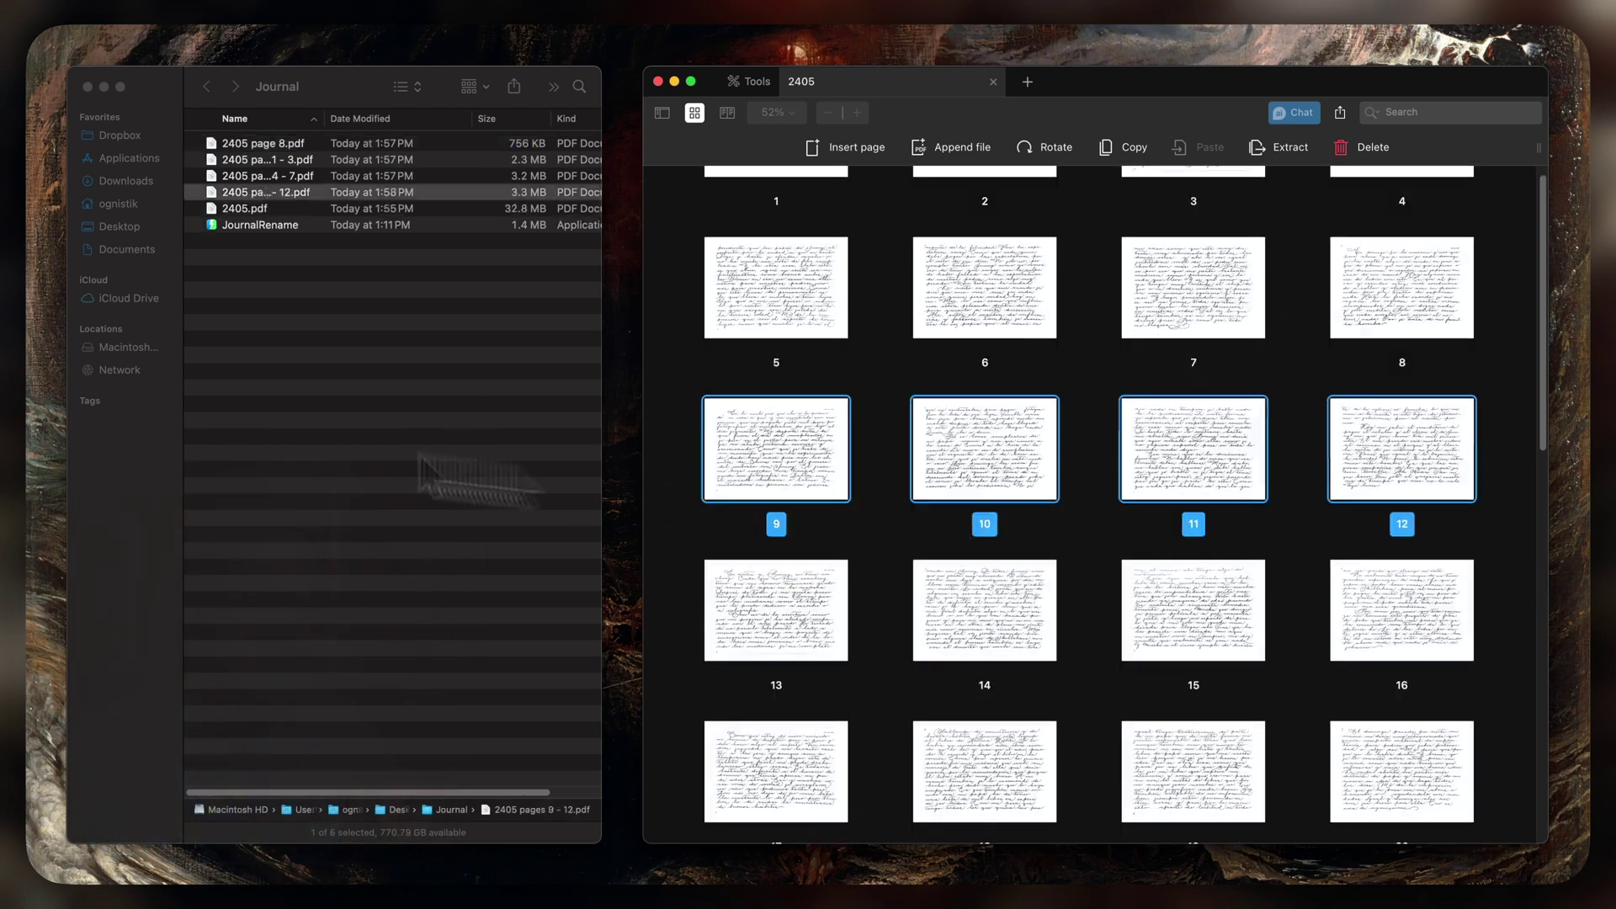
Extract the remaining entries as separate PDFs: pages 9-12, 13-16, 17-20, 21-24, 25-28, 29-32, 33, 34-37 and 38-41
drag(776, 396, 353, 440)
drag(721, 505, 433, 472)
drag(776, 478, 459, 484)
drag(985, 478, 420, 471)
click(985, 640)
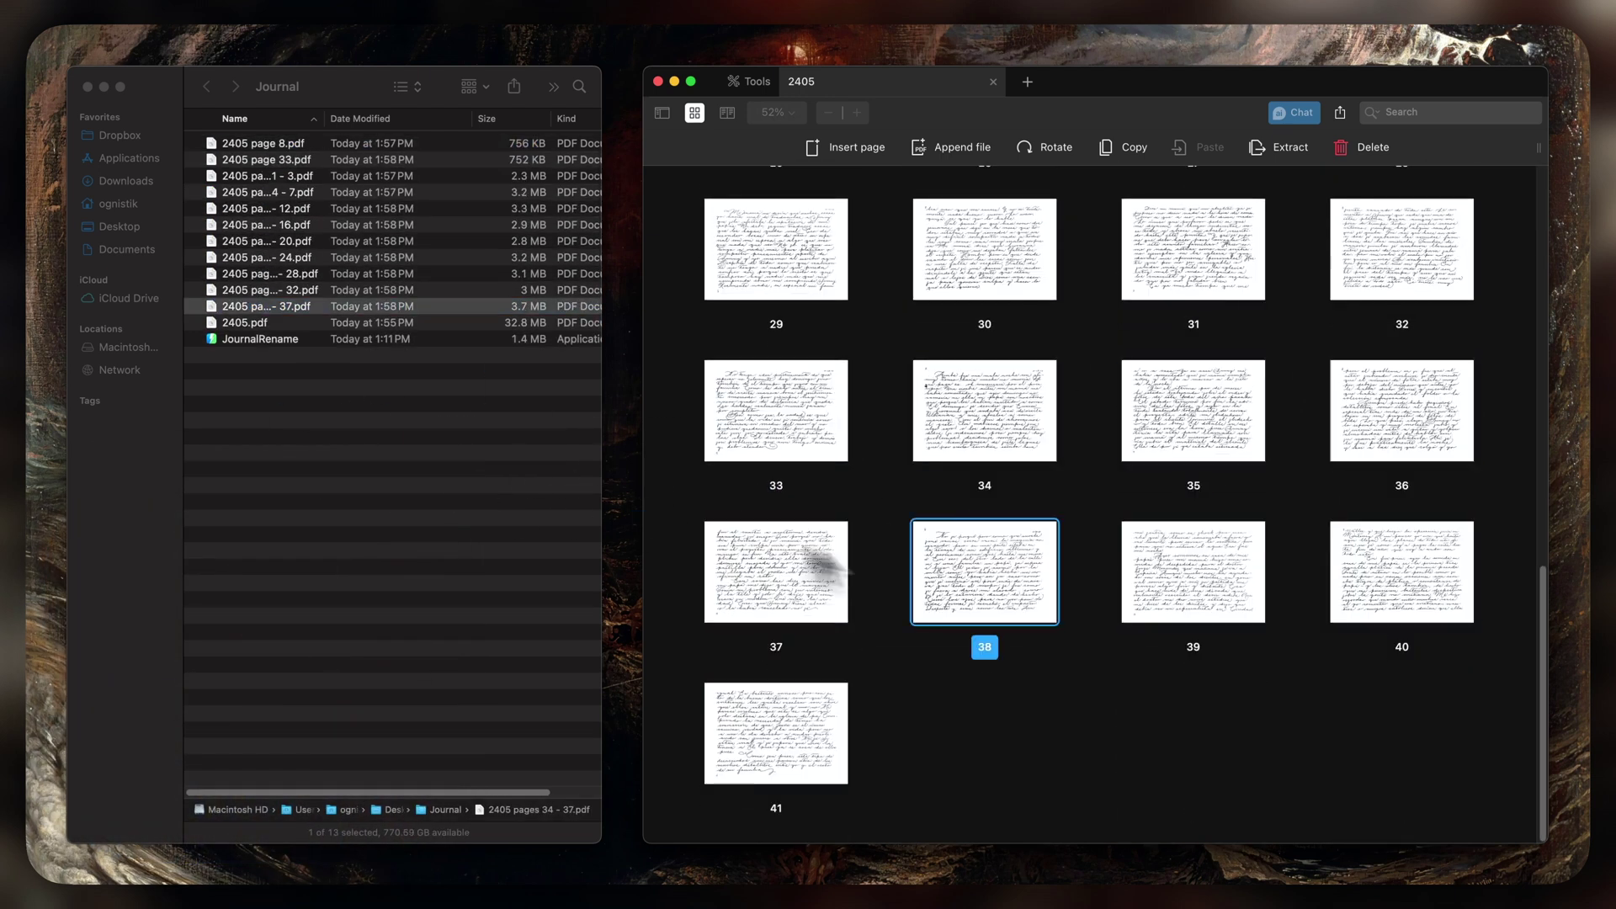
shift+click(776, 796)
drag(985, 640, 421, 471)
Enlarge the Journal folder window and examine the names and sort order of the extracted PDFs
click(120, 87)
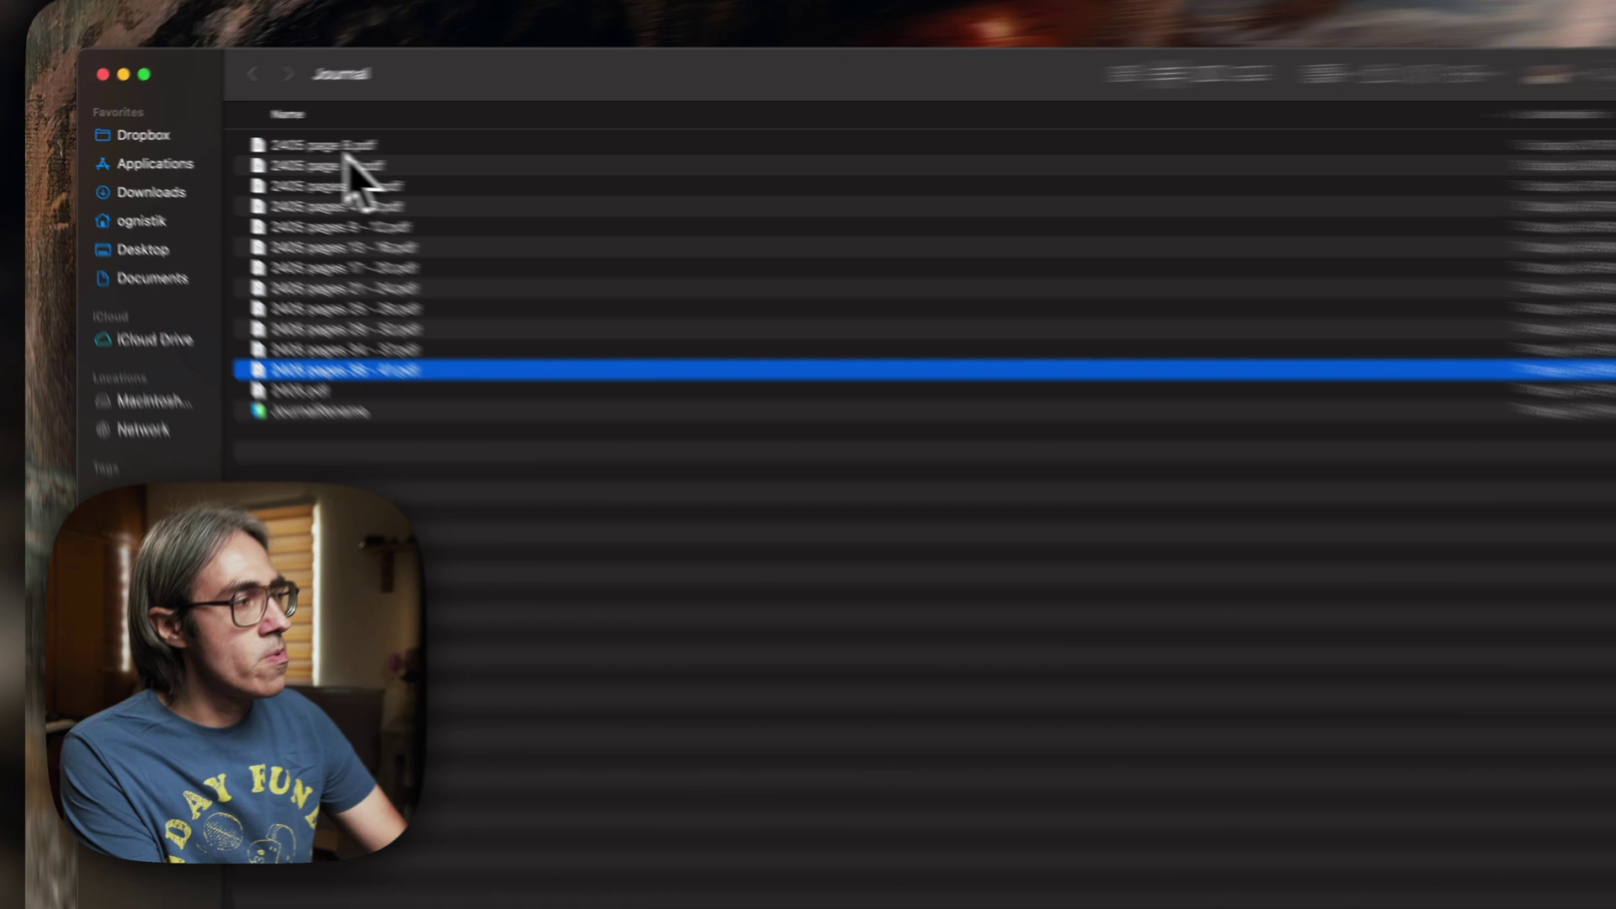
click(299, 143)
shift+click(346, 323)
click(394, 443)
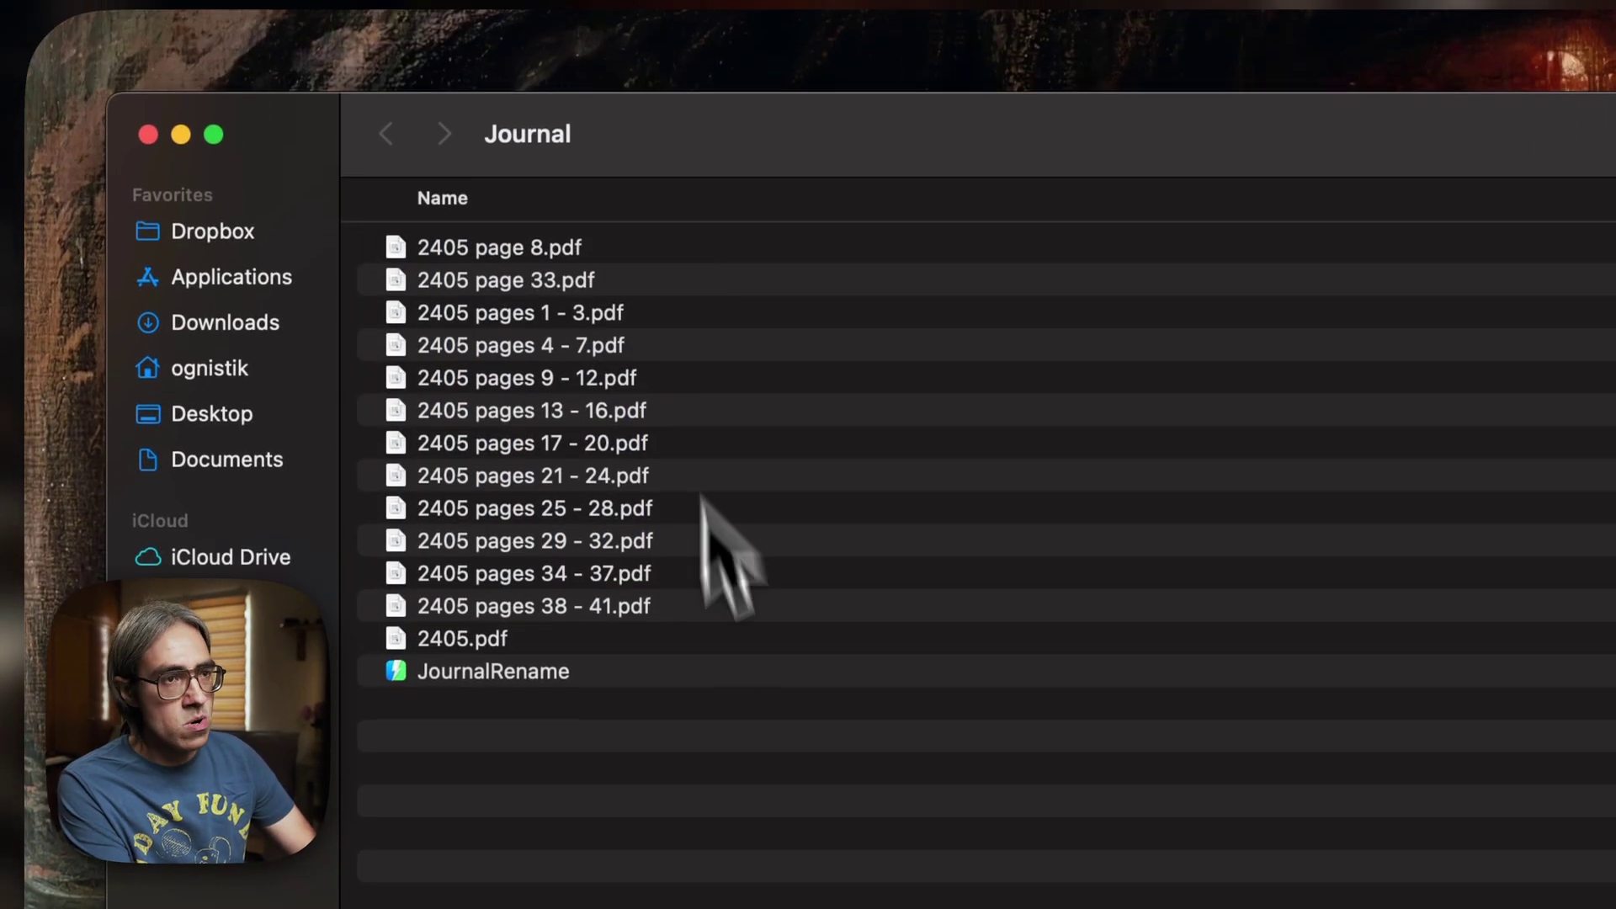
click(501, 262)
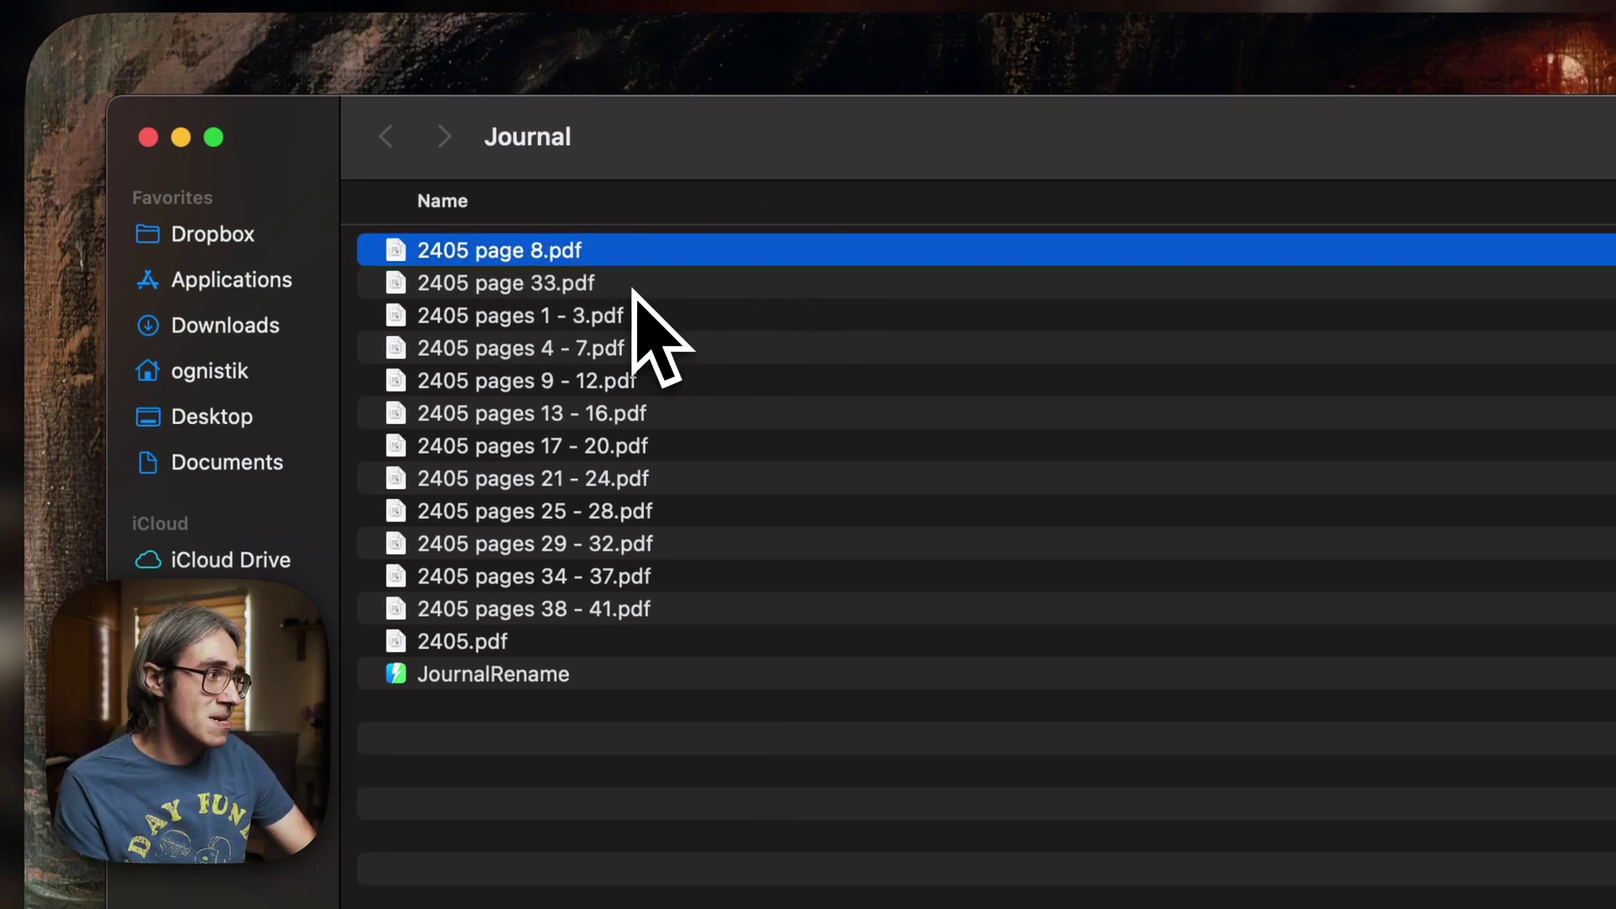
key(Down)
key(Down)
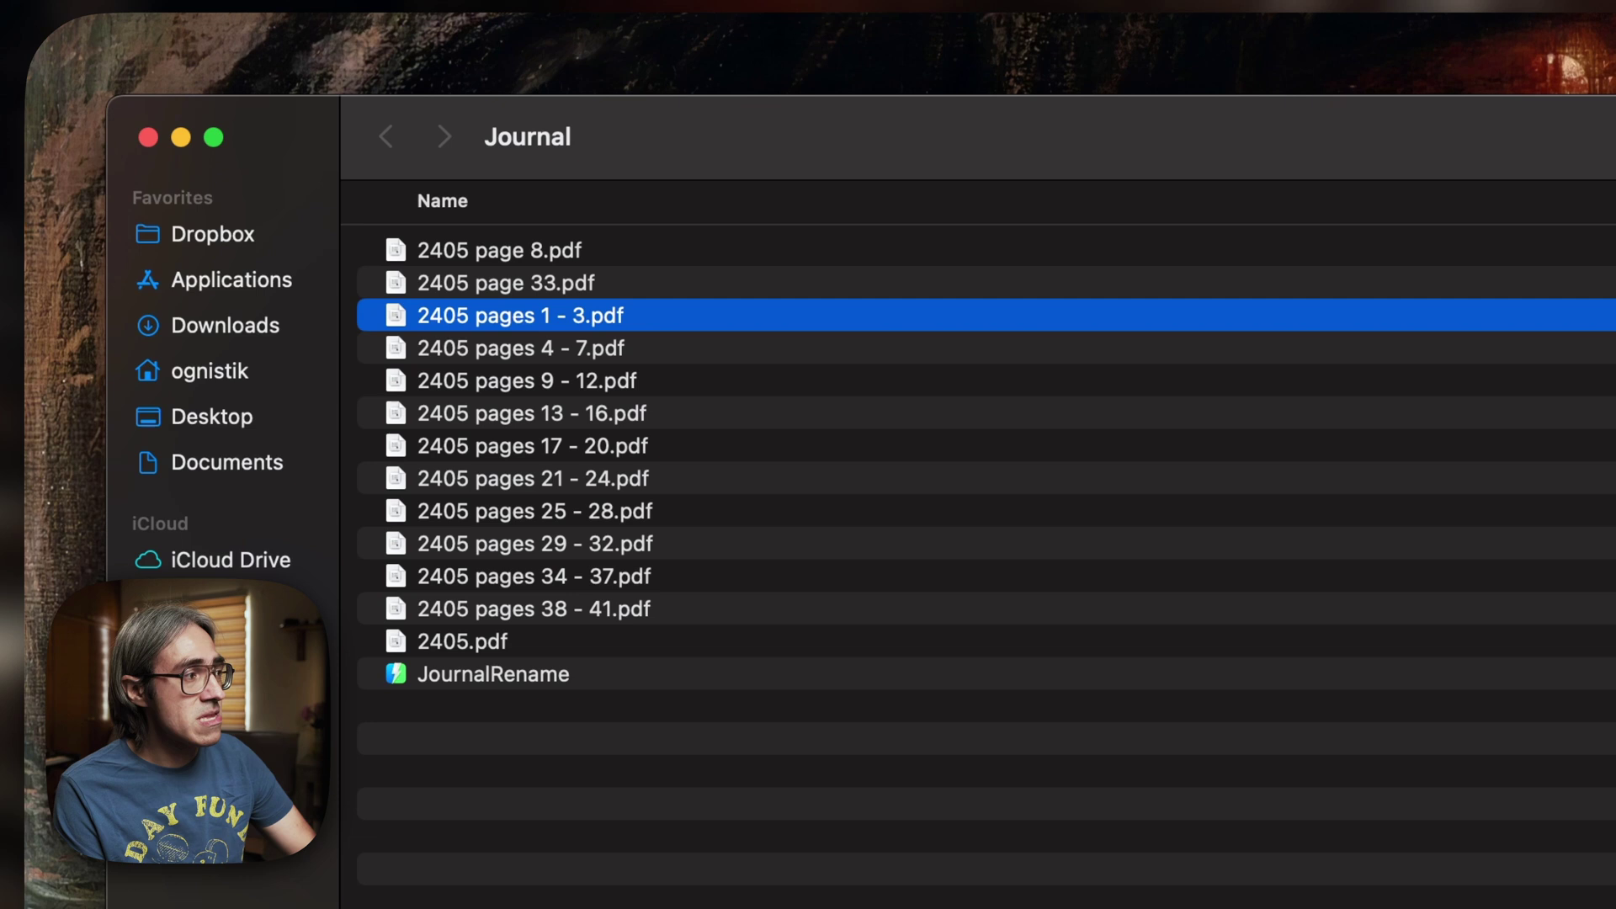
key(Up)
key(Up)
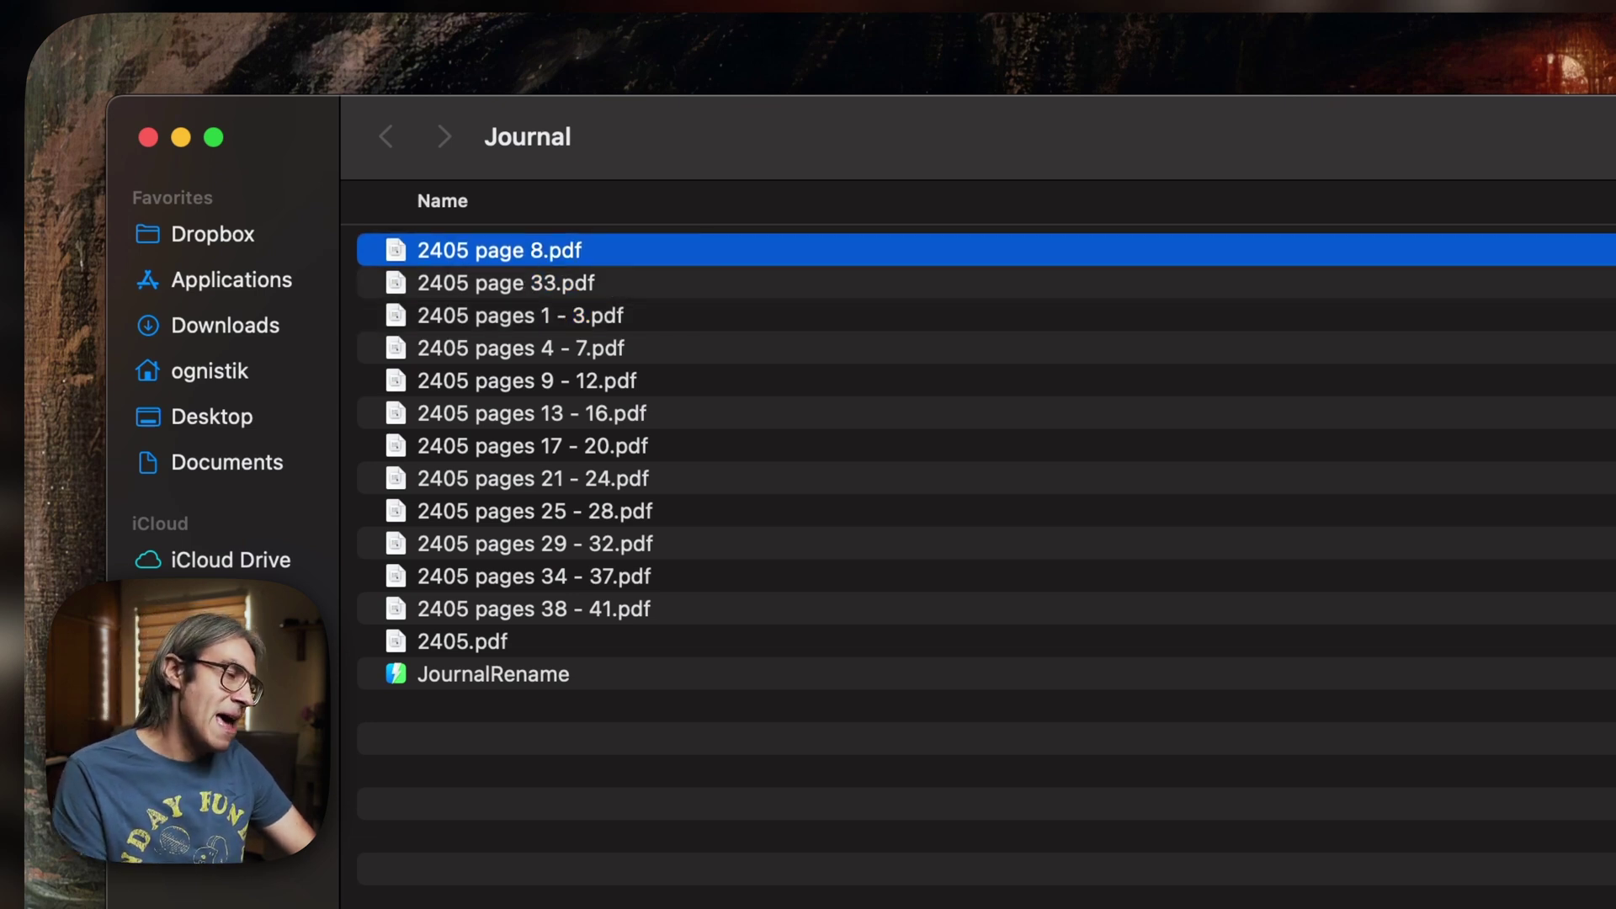
key(Down)
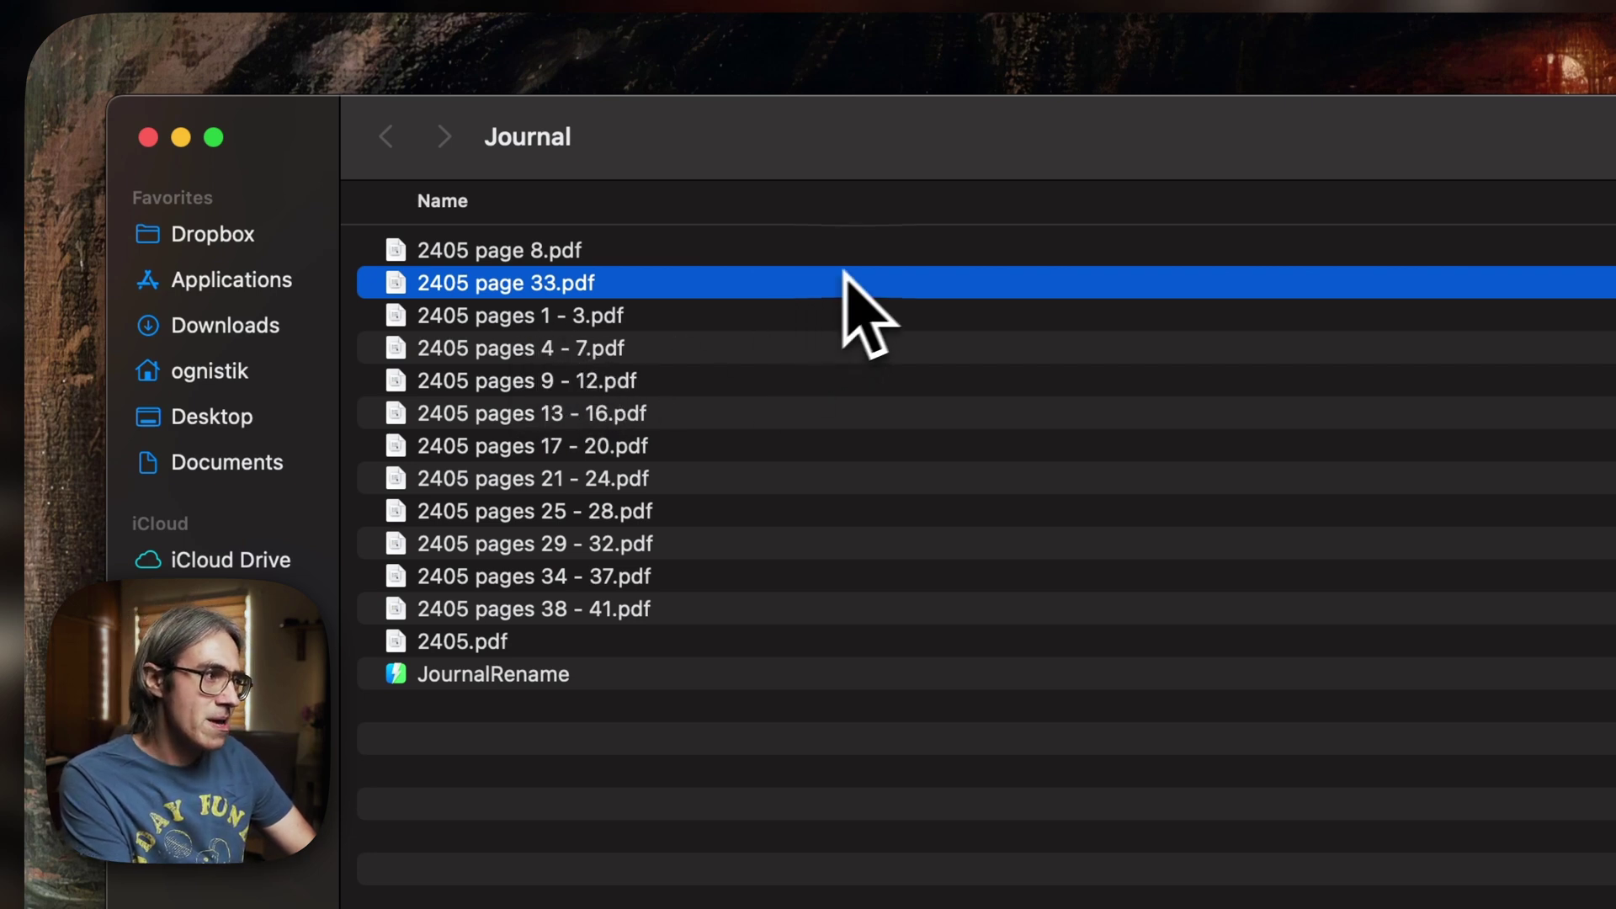
Rename all twelve extracted PDFs with the JournalRename droplet so they use zero-padded page numbers such as 2405 033.pdf
key(Up)
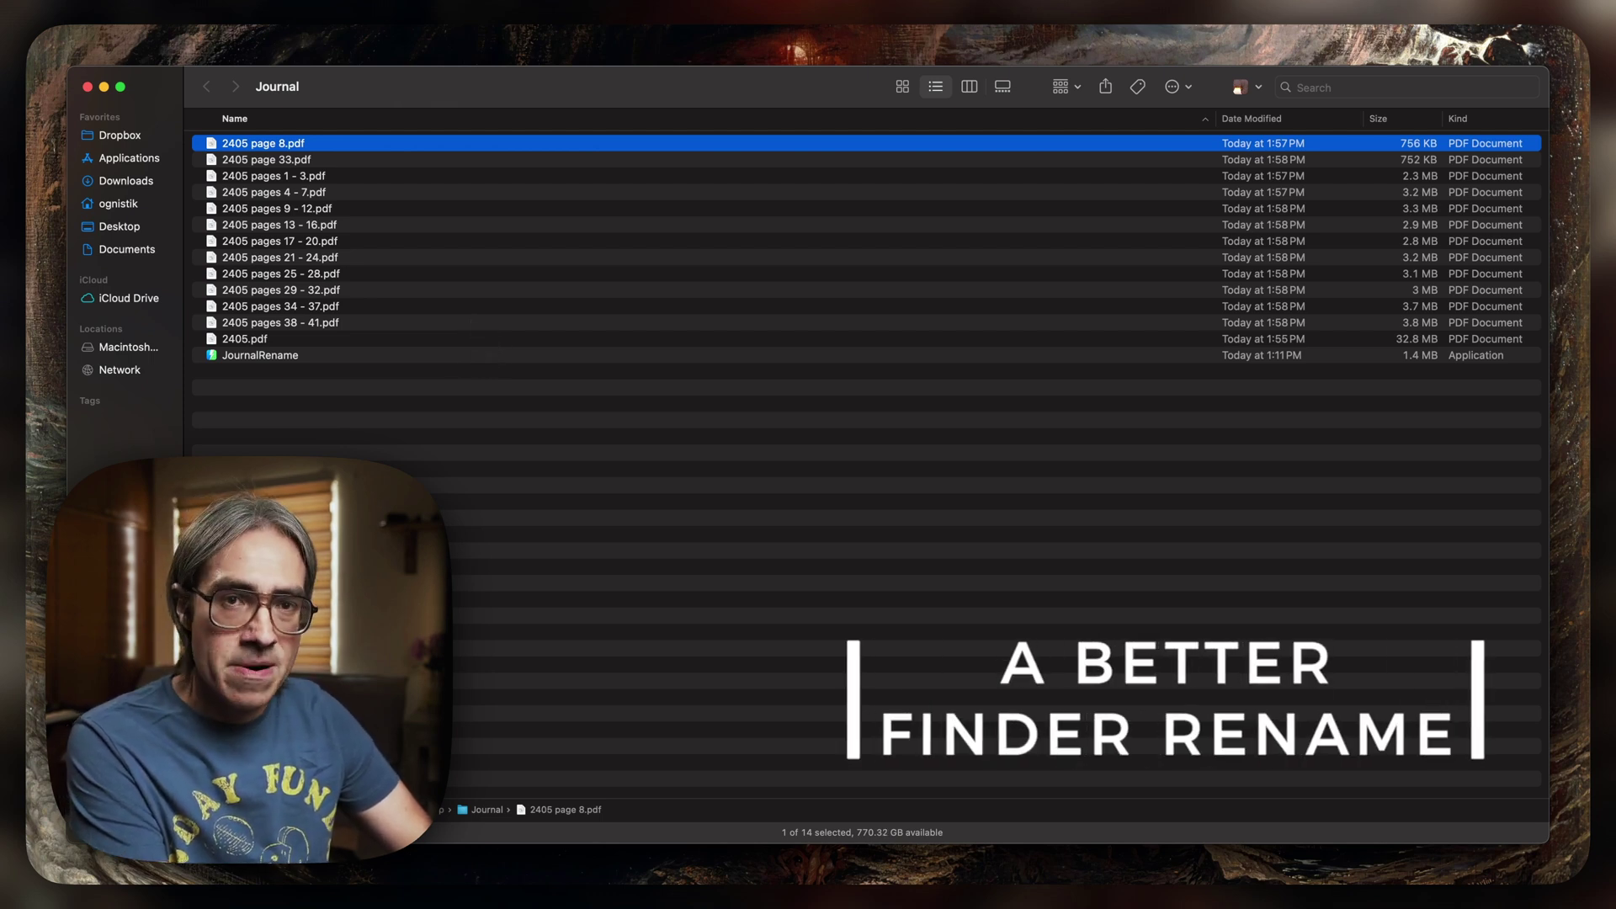
shift+click(535, 327)
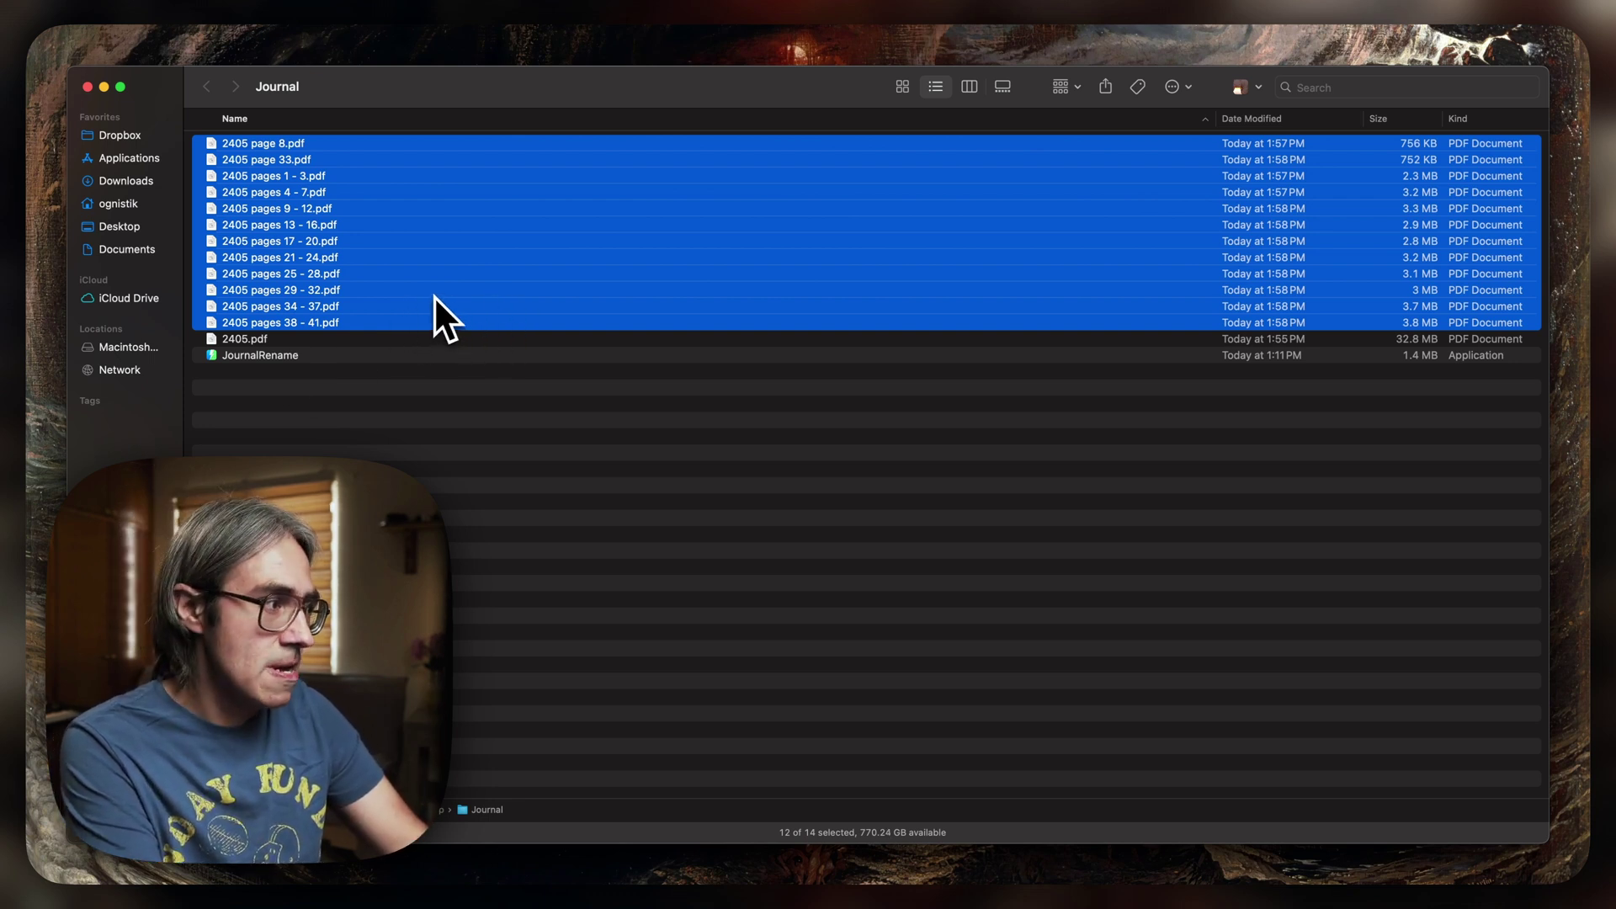
drag(435, 297, 253, 355)
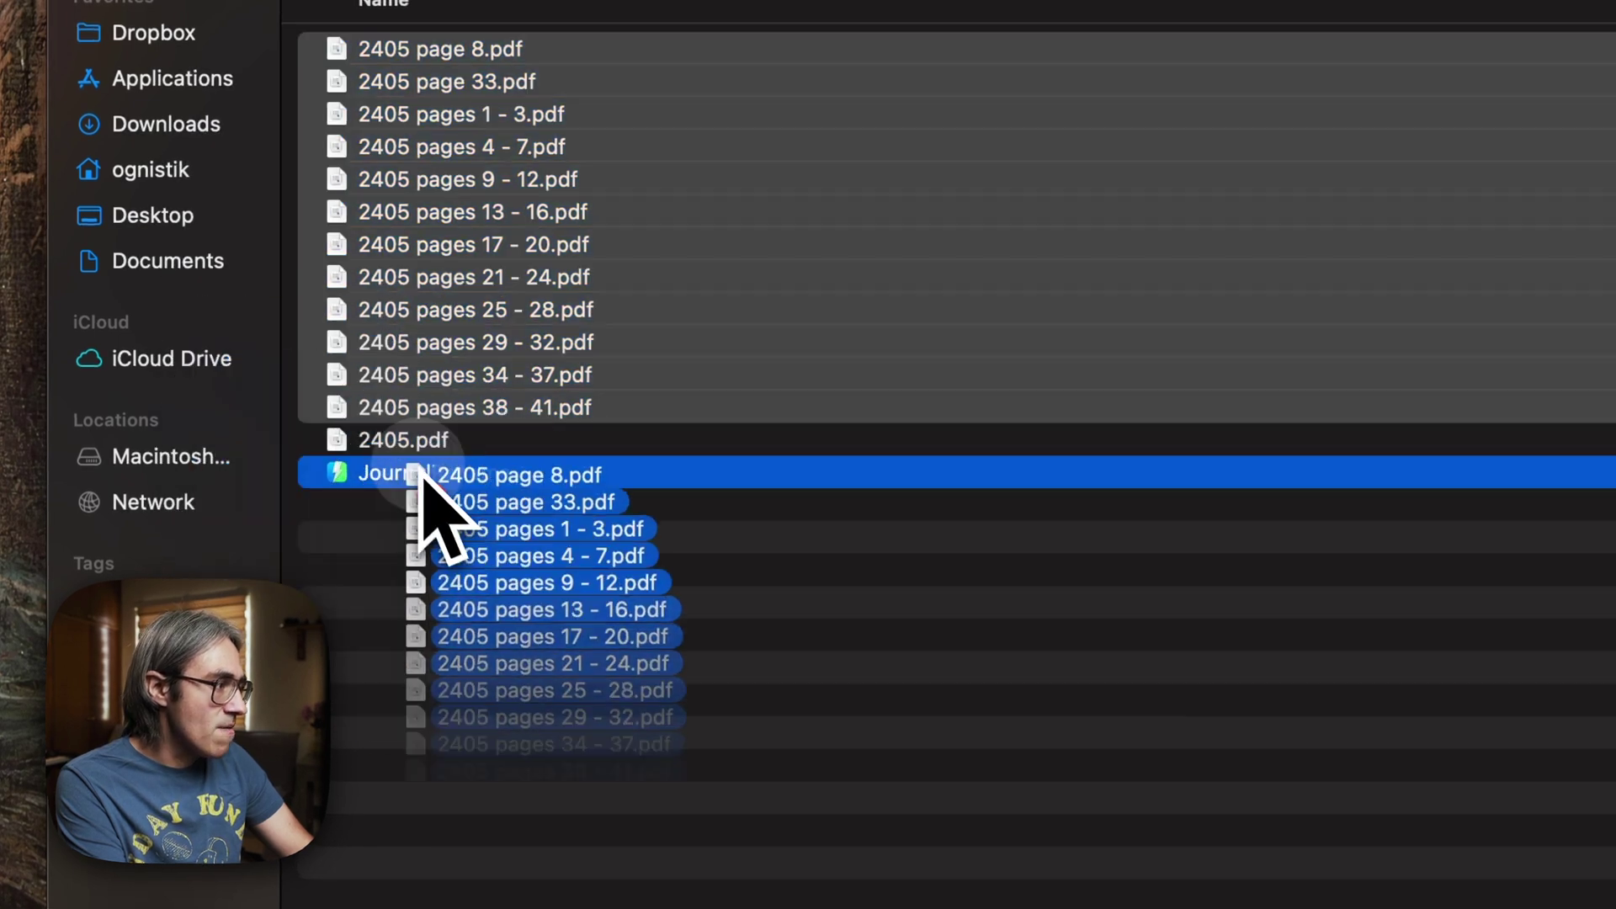
drag(421, 475, 423, 482)
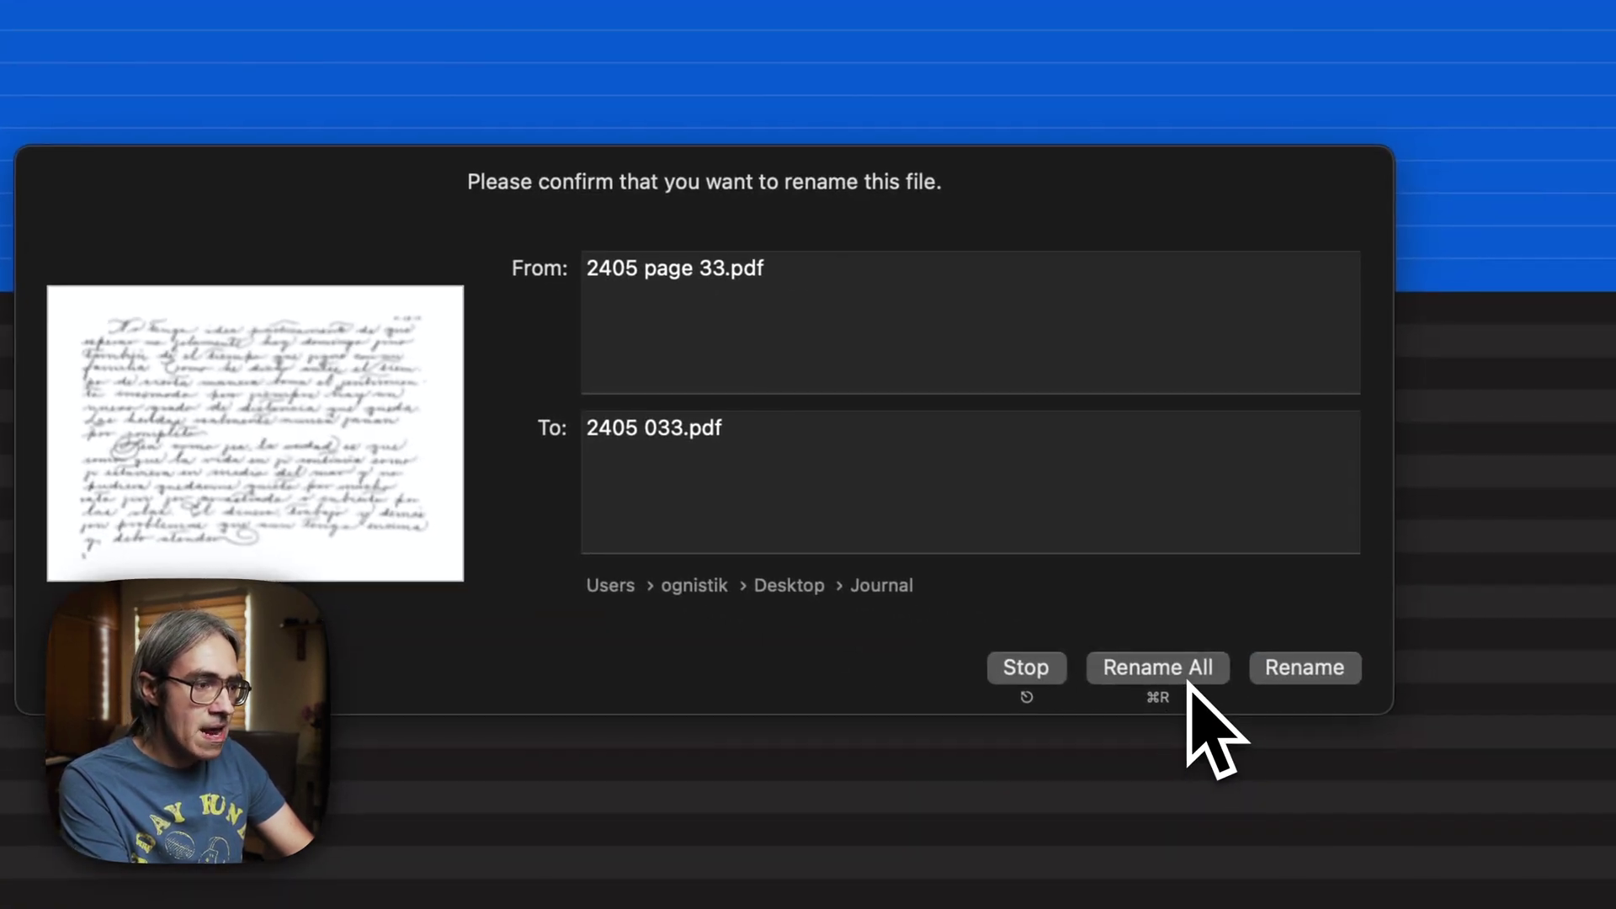
click(1172, 674)
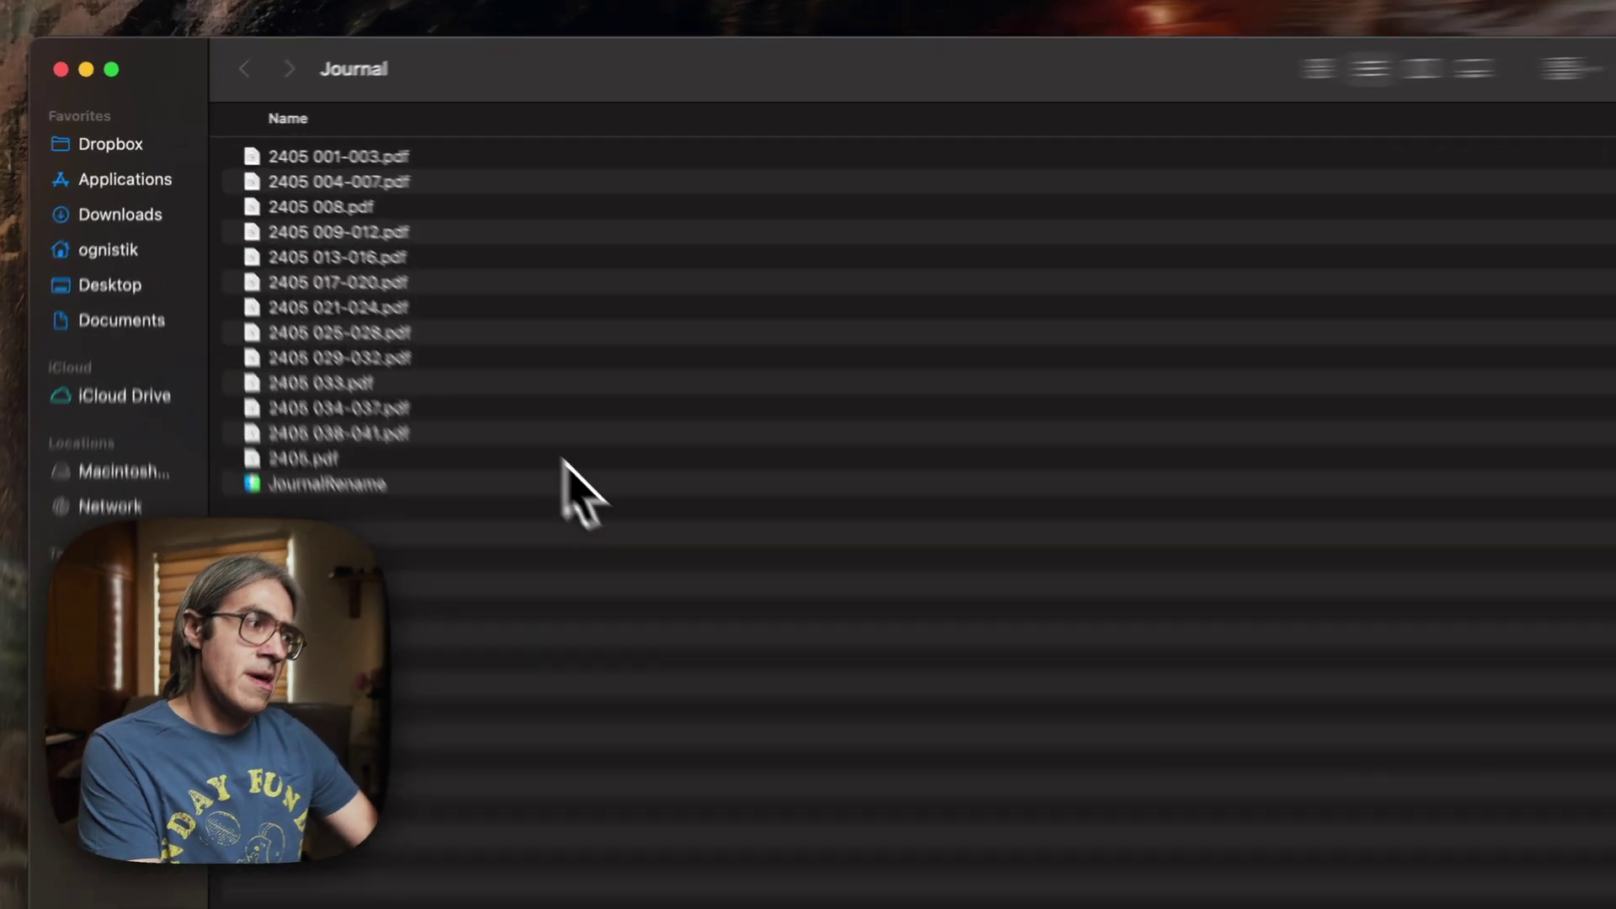
Preview the full 2405.pdf briefly and move it from the Journal folder to the Trash
click(428, 341)
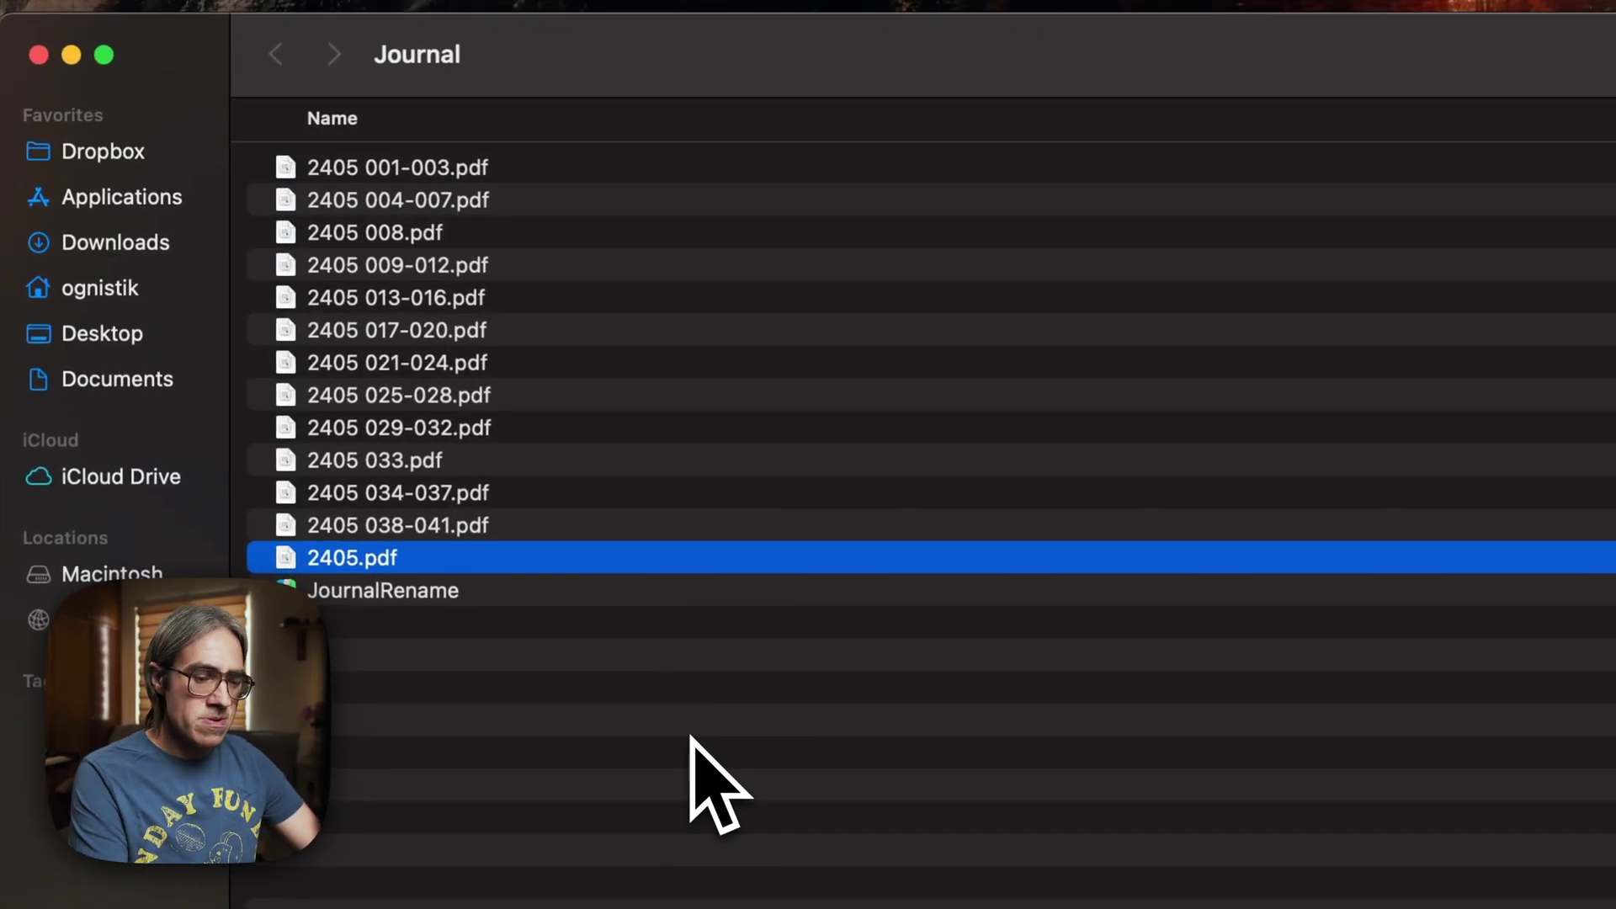
key(space)
key(space)
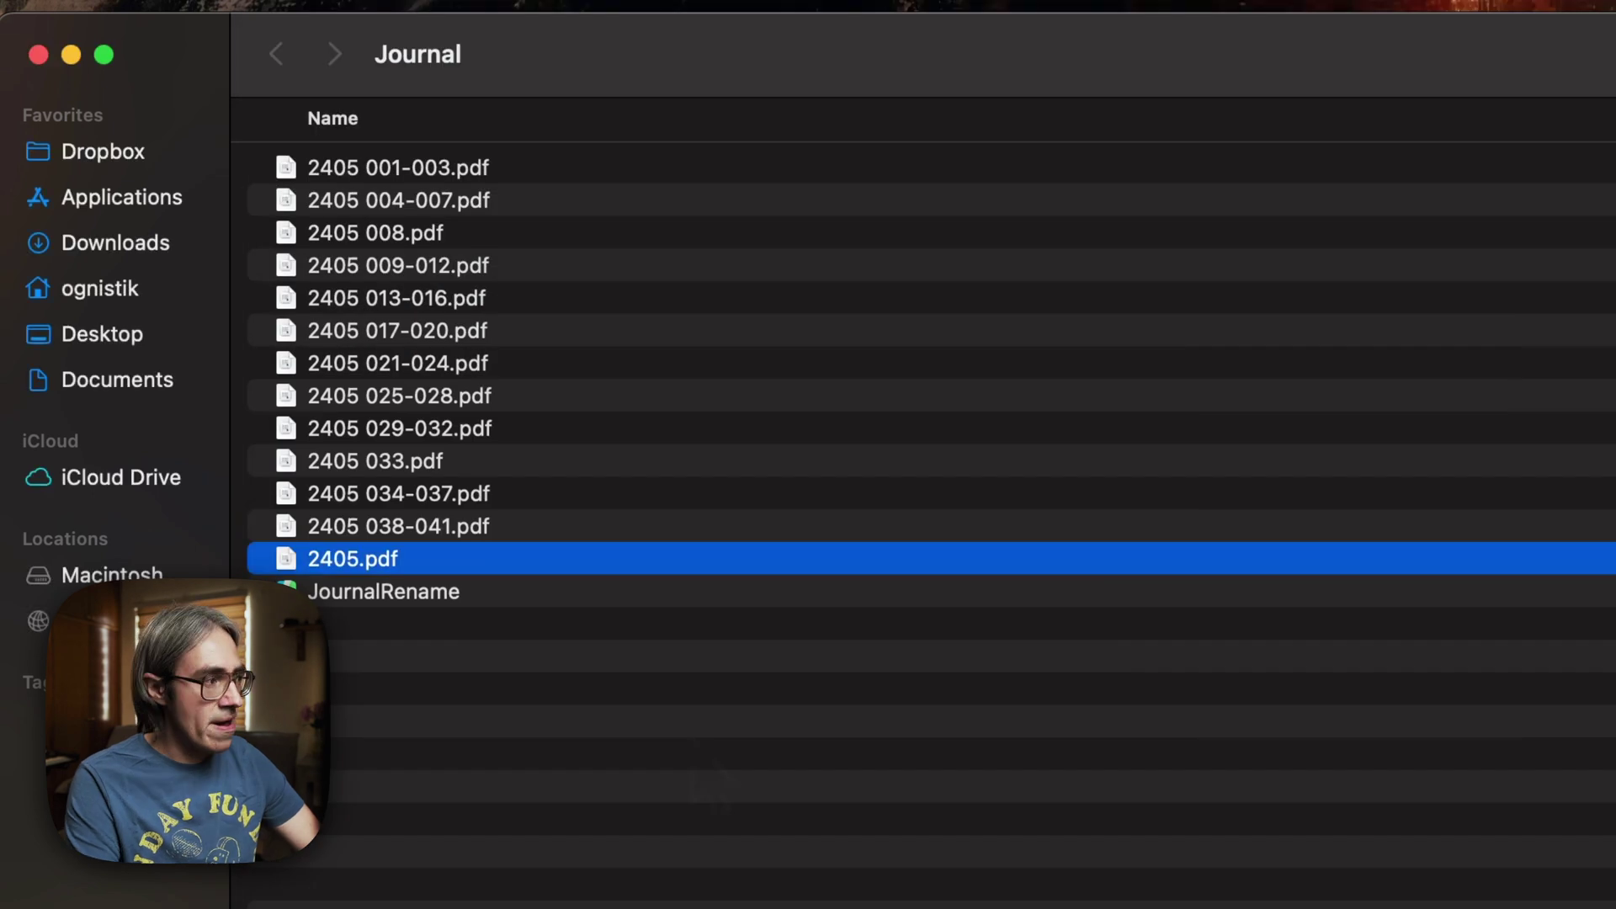
key(super+BackSpace)
click(690, 737)
click(681, 528)
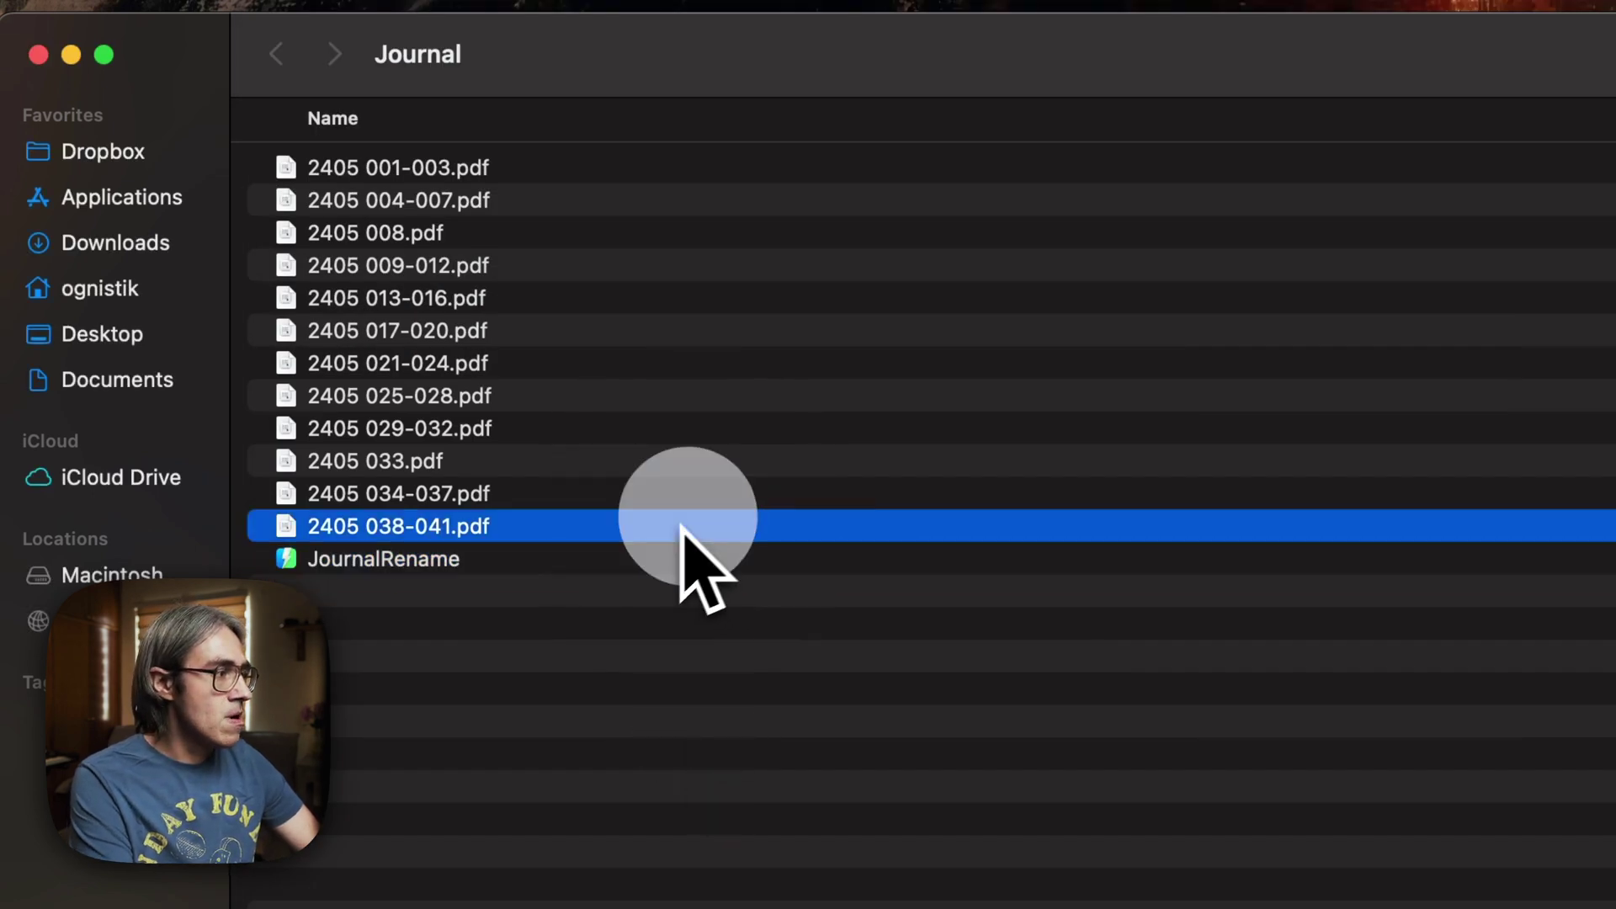
shift+click(764, 176)
click(966, 735)
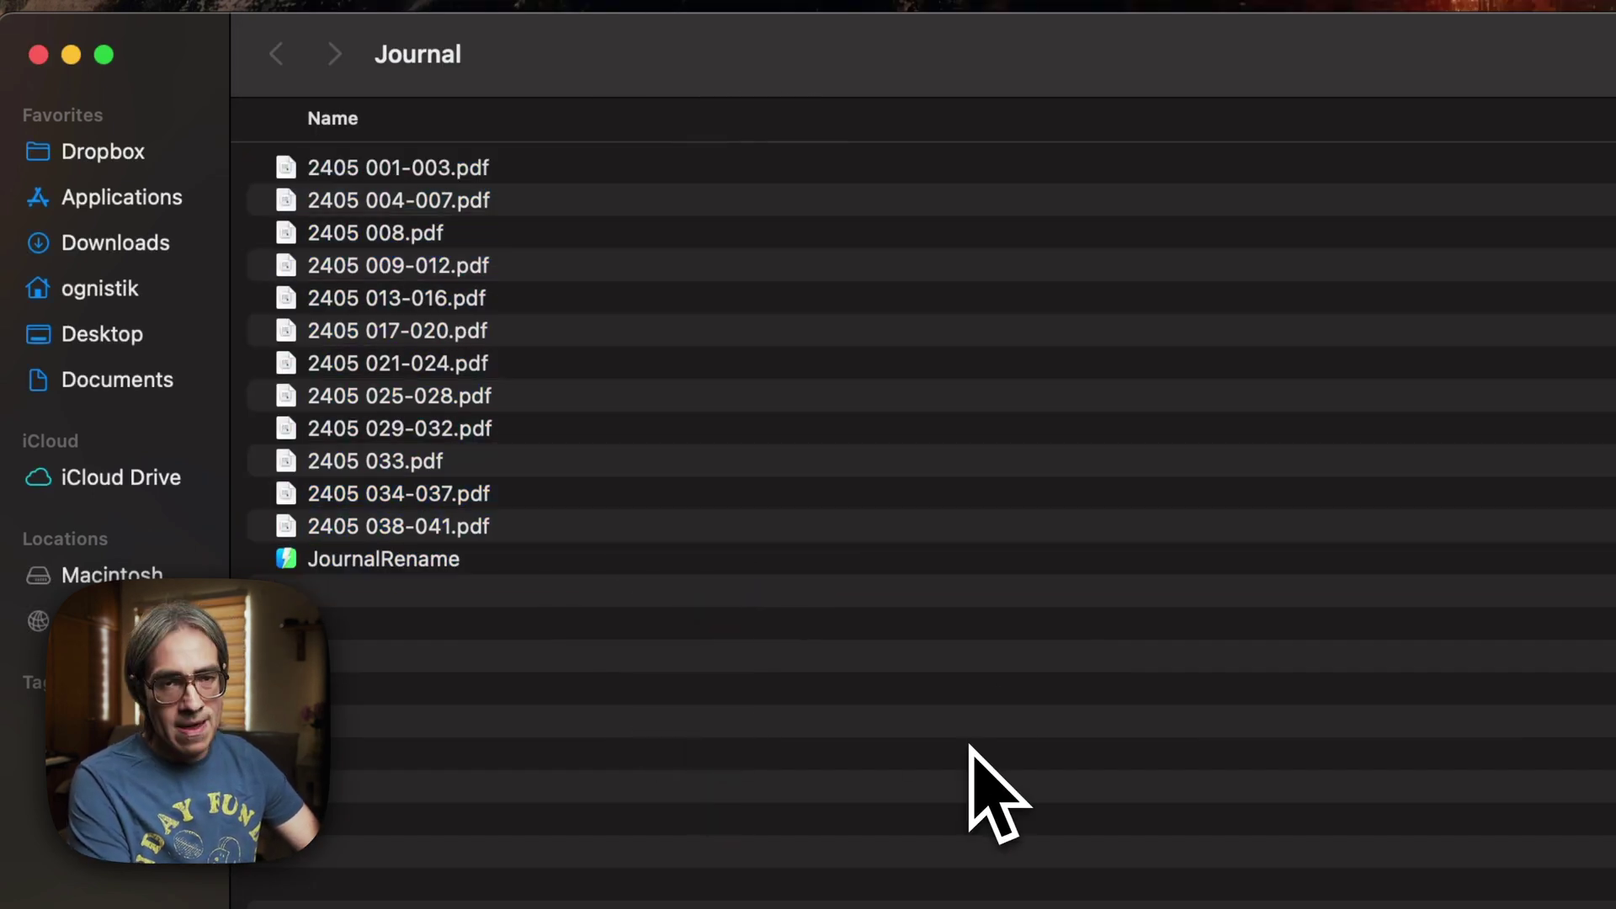
Run the PDF Journals Import shortcut on the twelve files from 2405 001-003.pdf through 2405 038-041.pdf
key(alt+space)
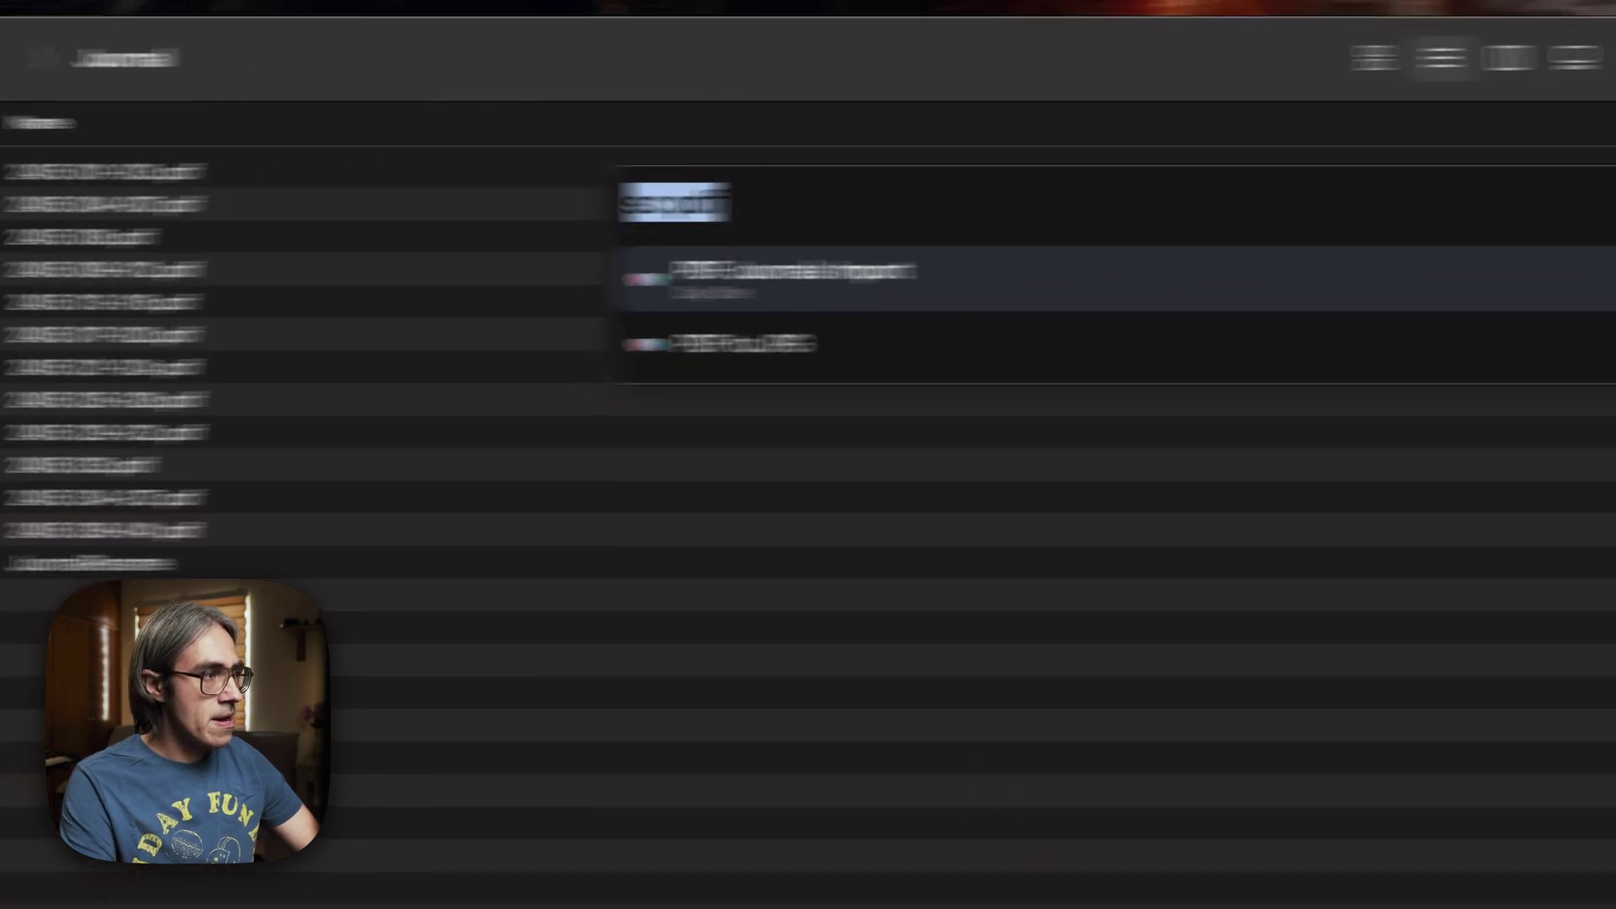
key(Return)
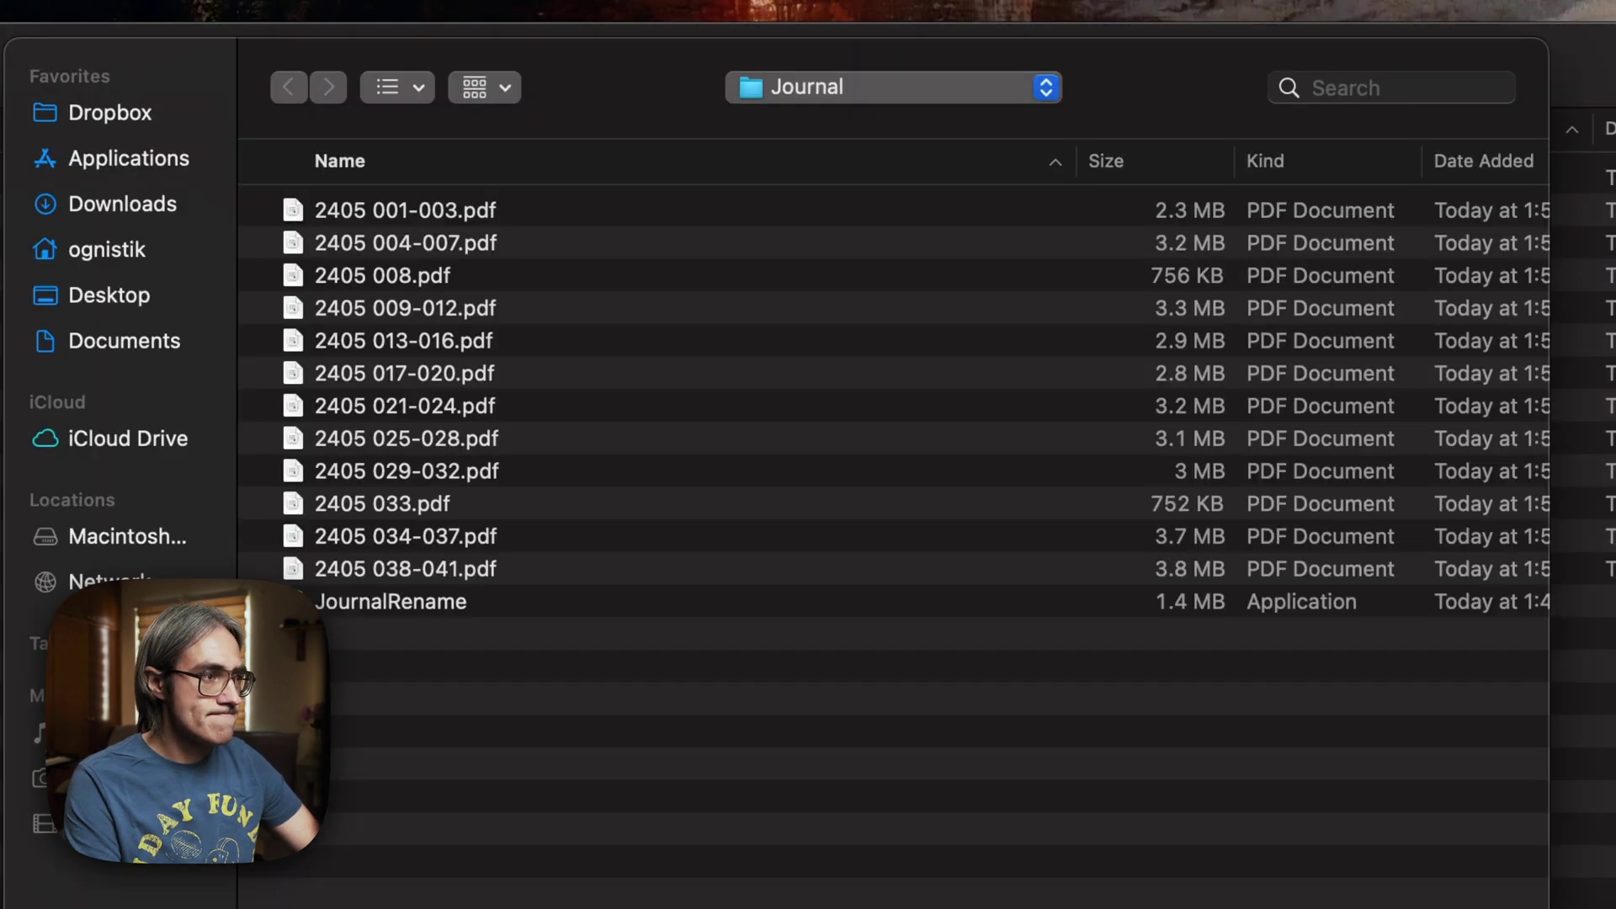
click(543, 774)
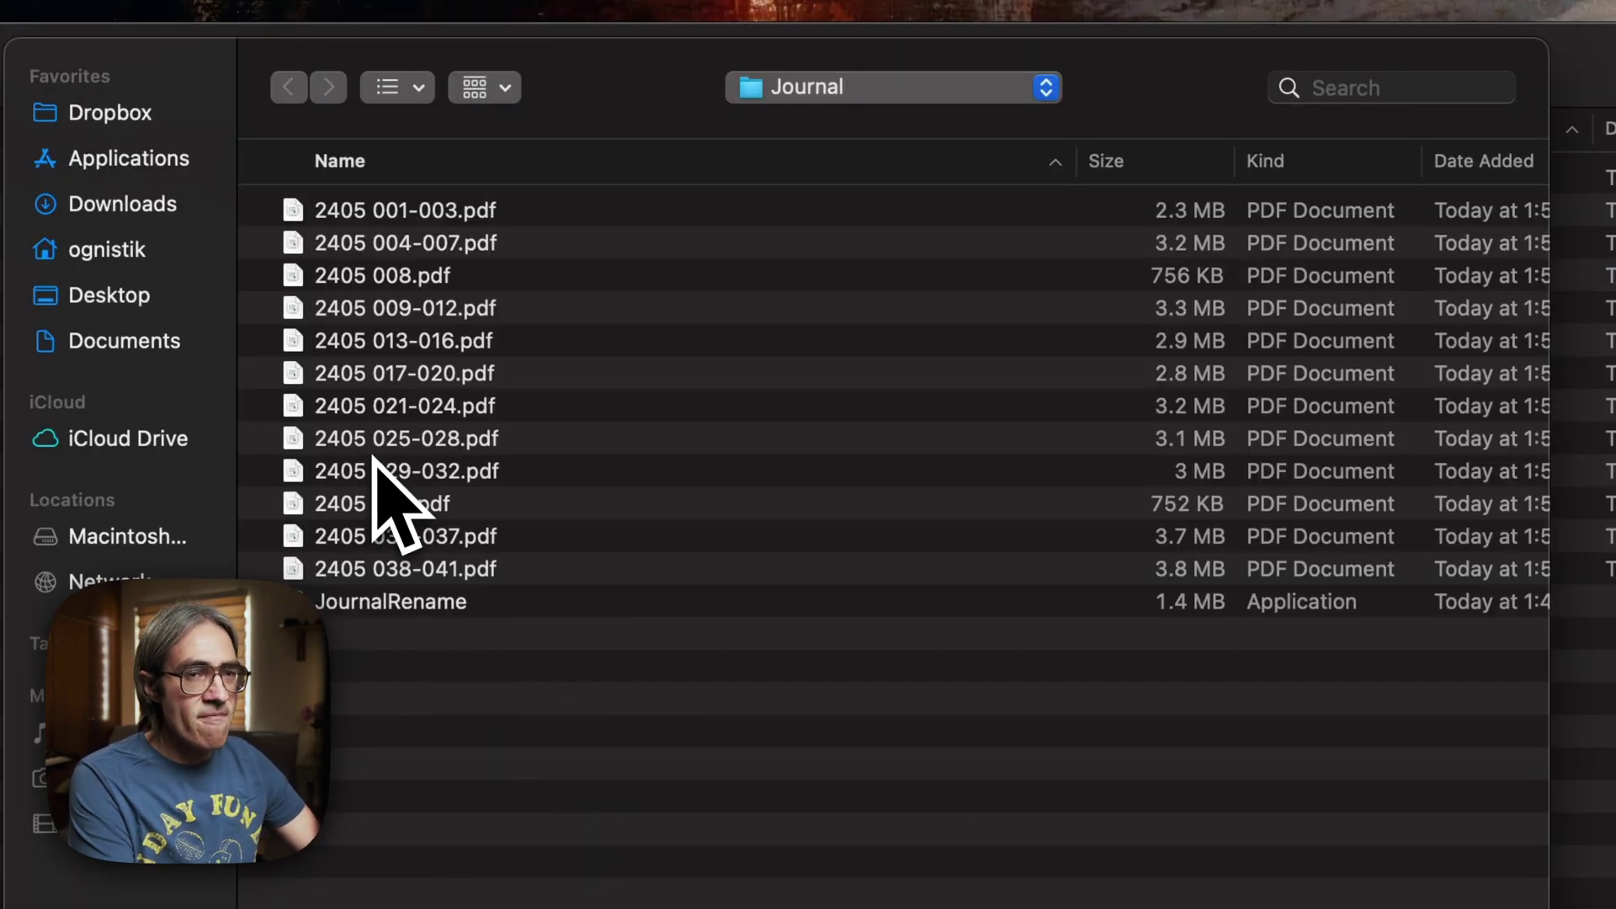
click(488, 210)
shift+click(471, 569)
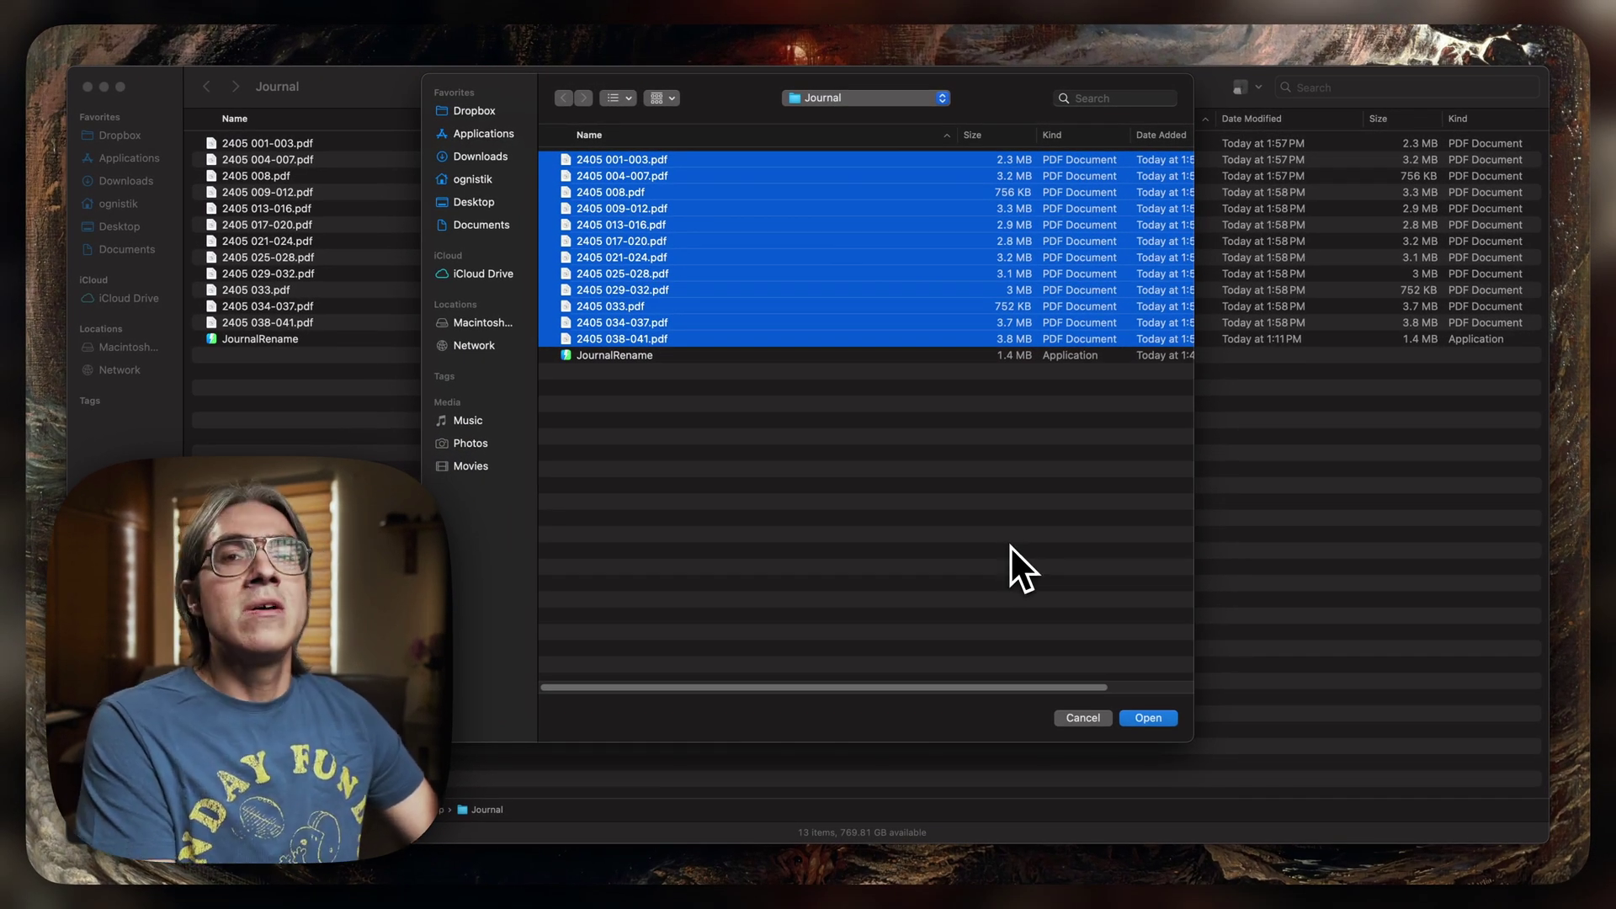
click(1128, 720)
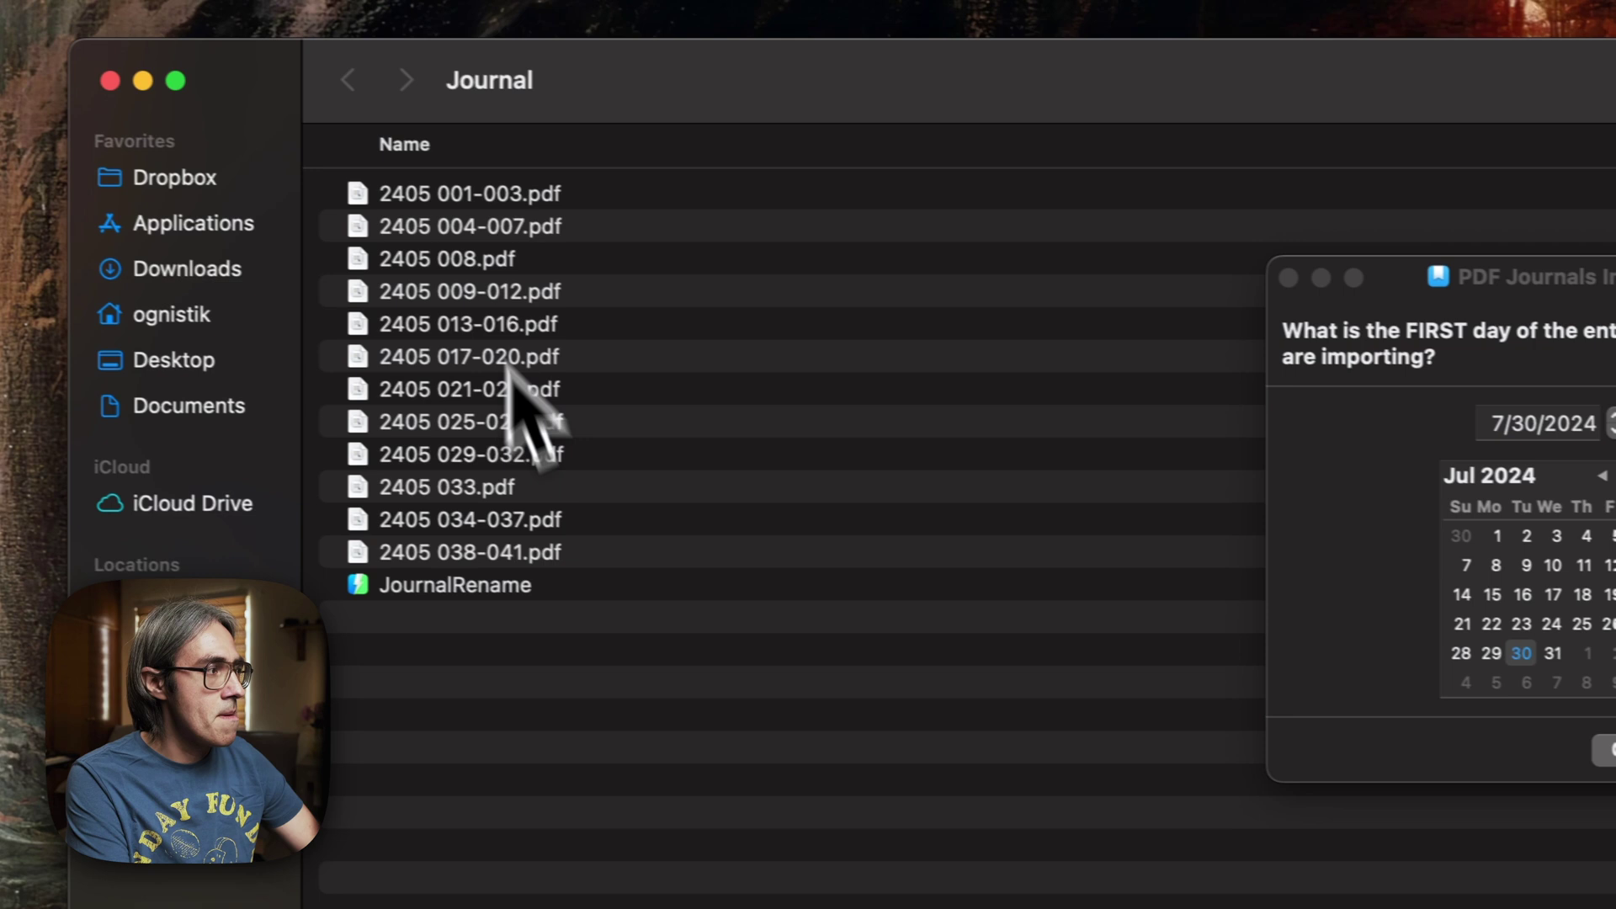
Check the date written in 2405 001-003.pdf and submit July 19, 2024 as the first day of the imported entries
click(505, 195)
key(space)
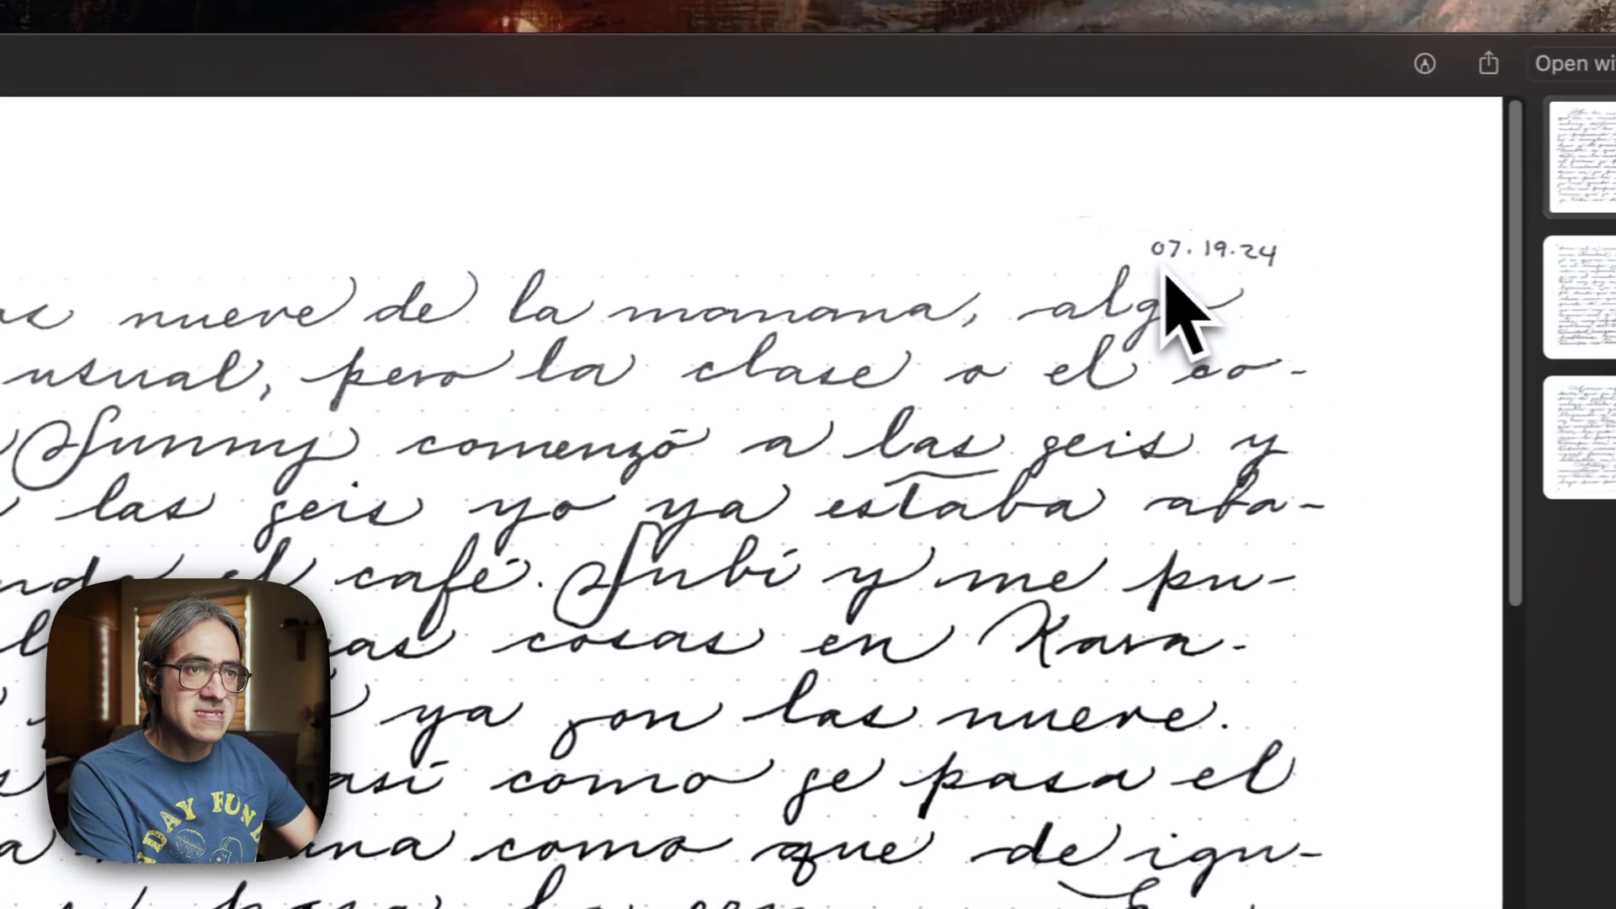
key(space)
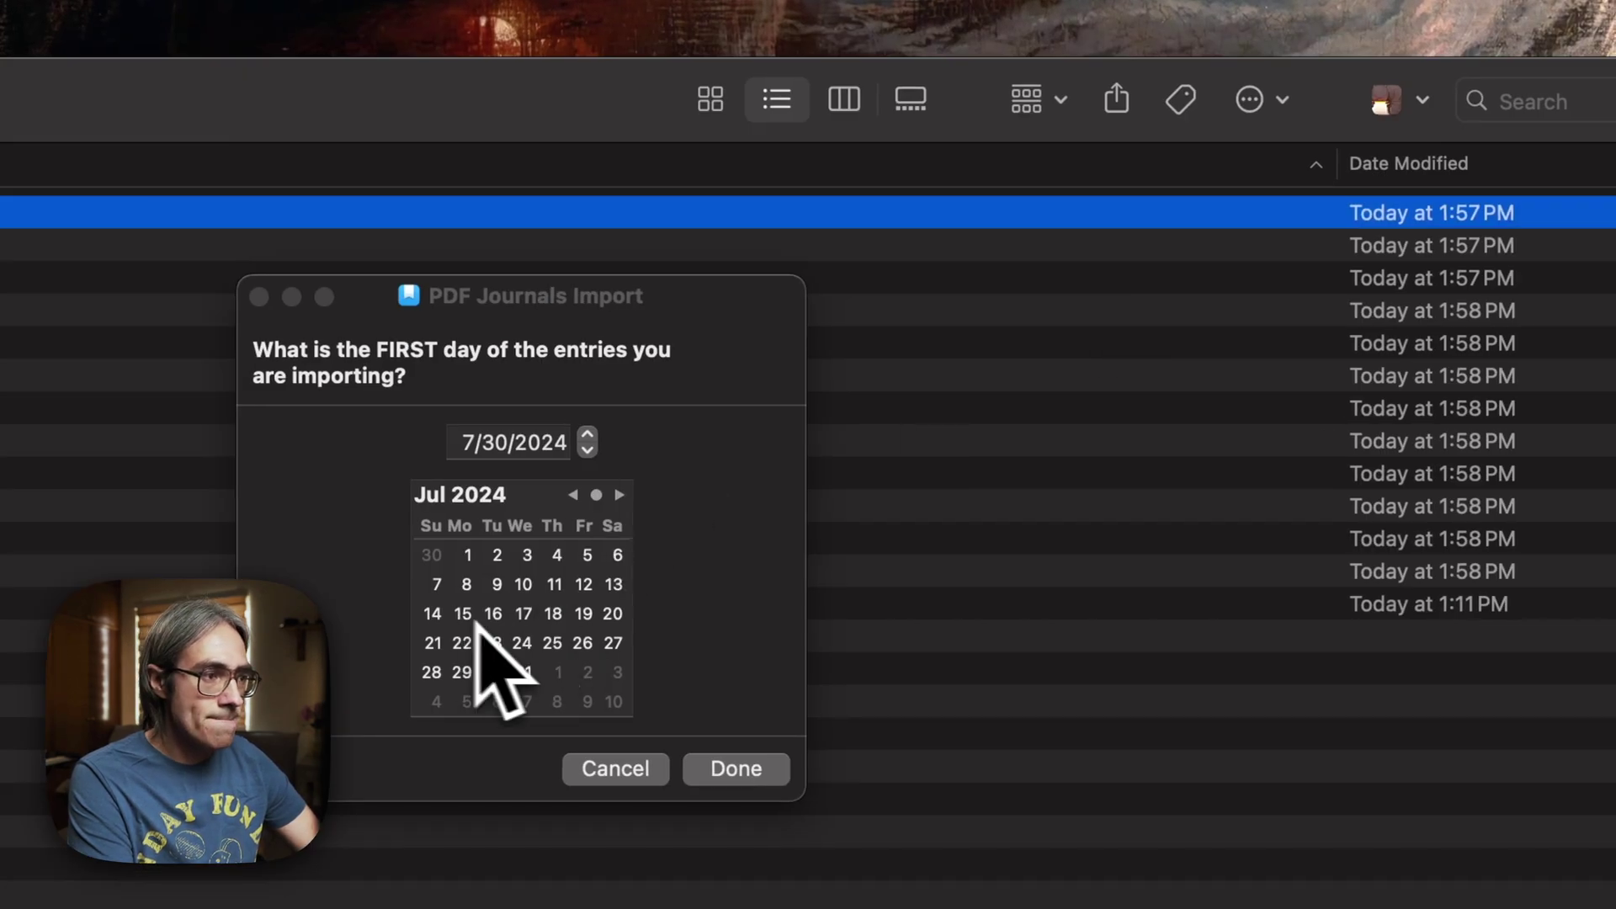
click(587, 627)
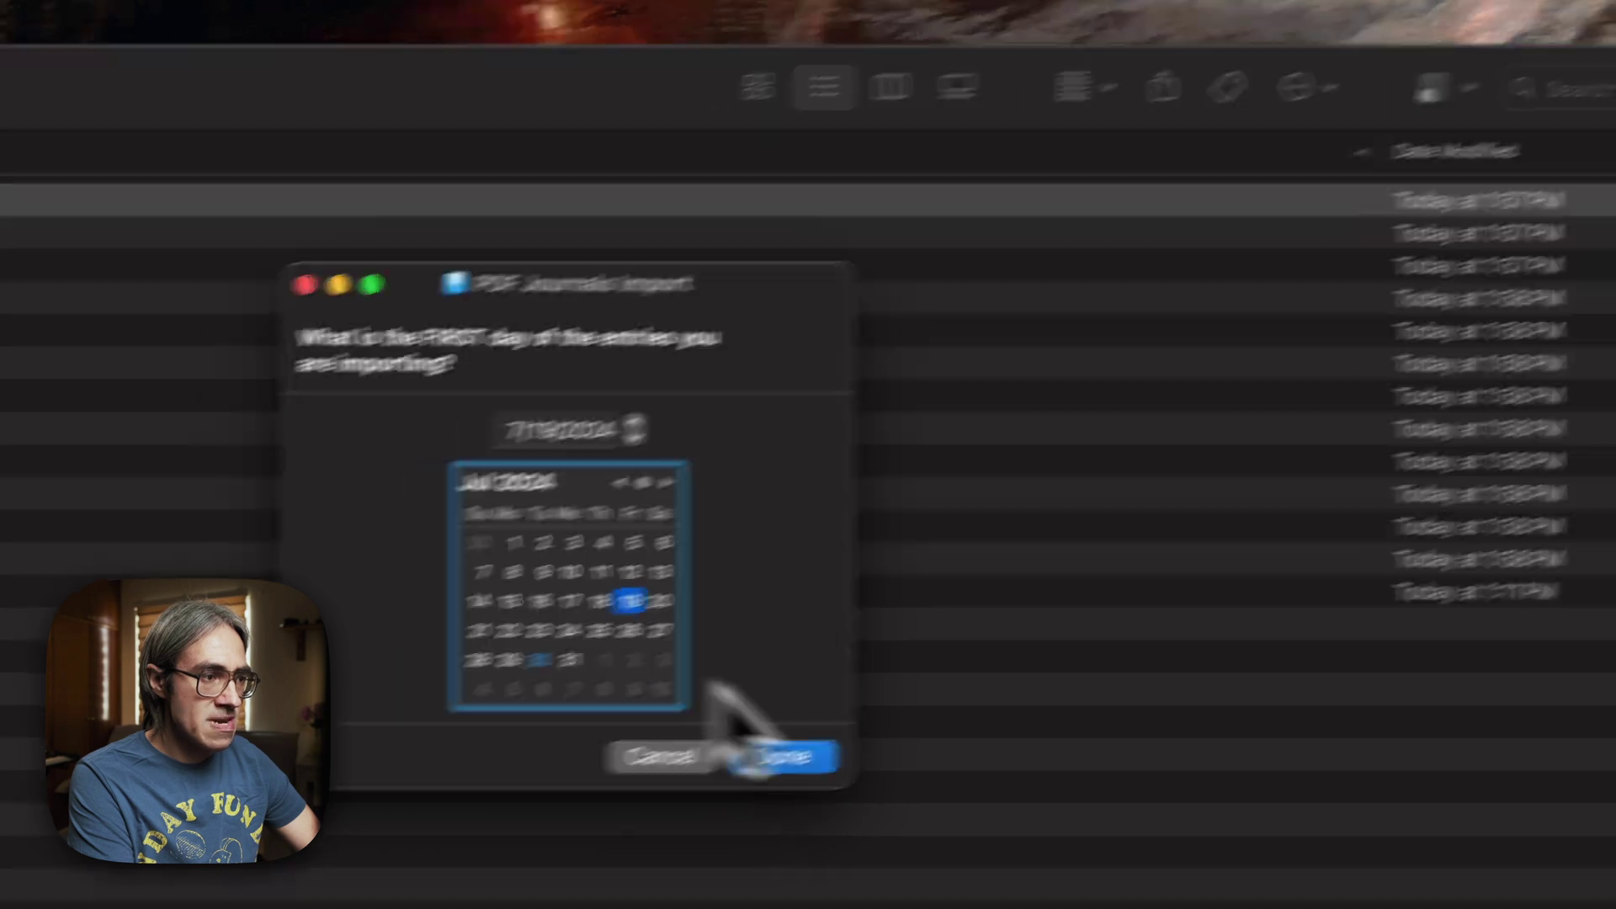
click(735, 768)
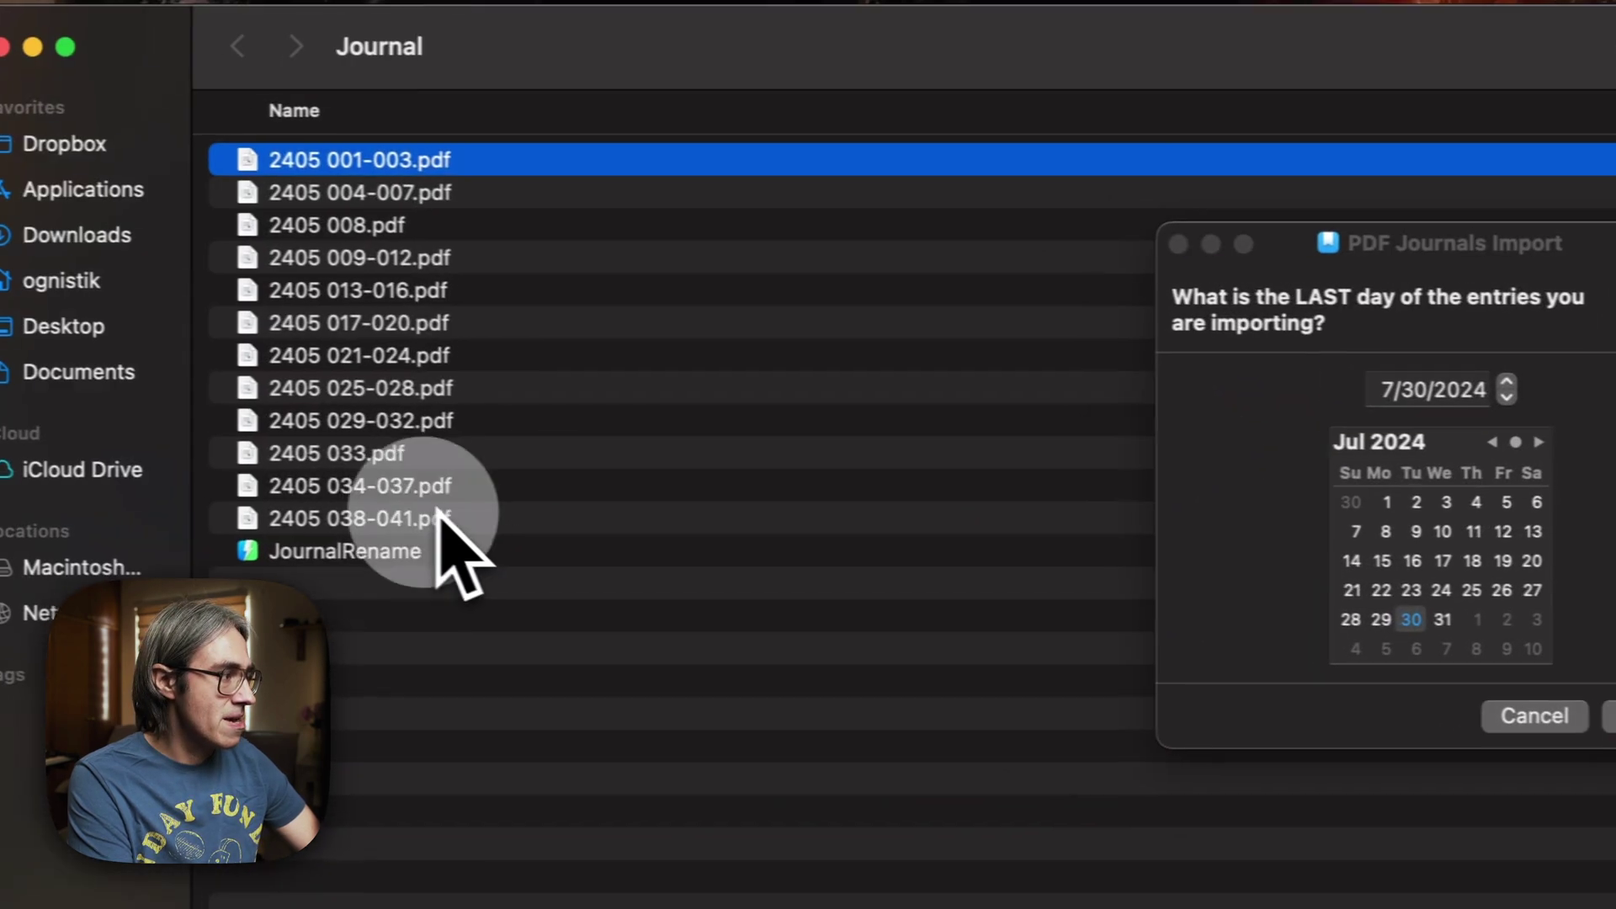
Check the date written in 2405 038-041.pdf and submit July 30, 2024 as the last day of the imported entries
click(450, 522)
key(space)
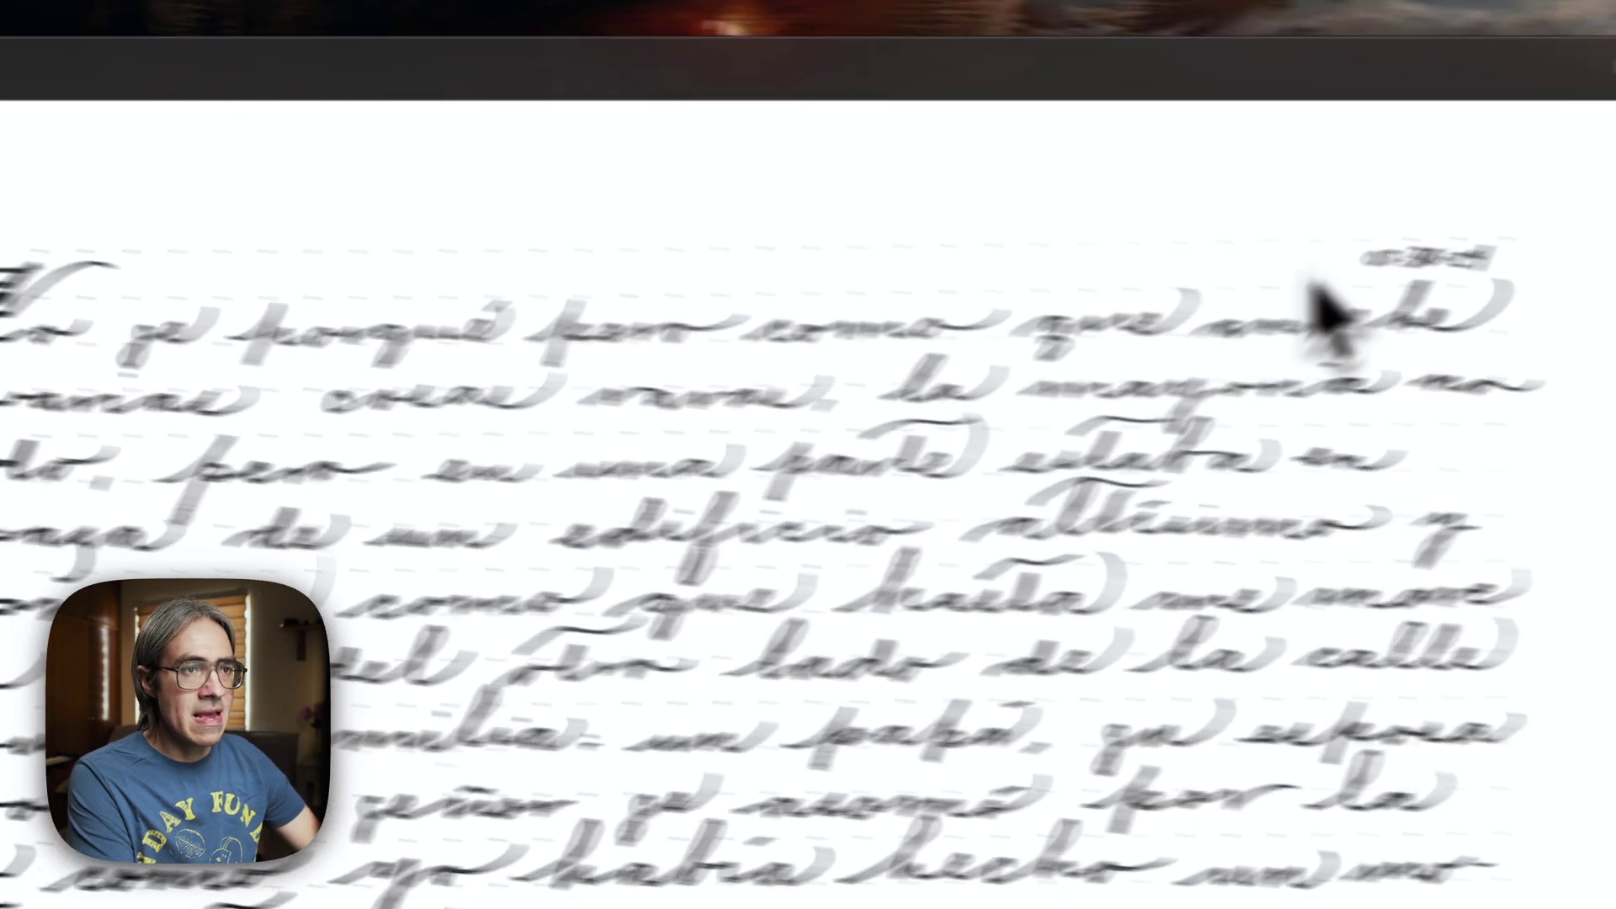
key(space)
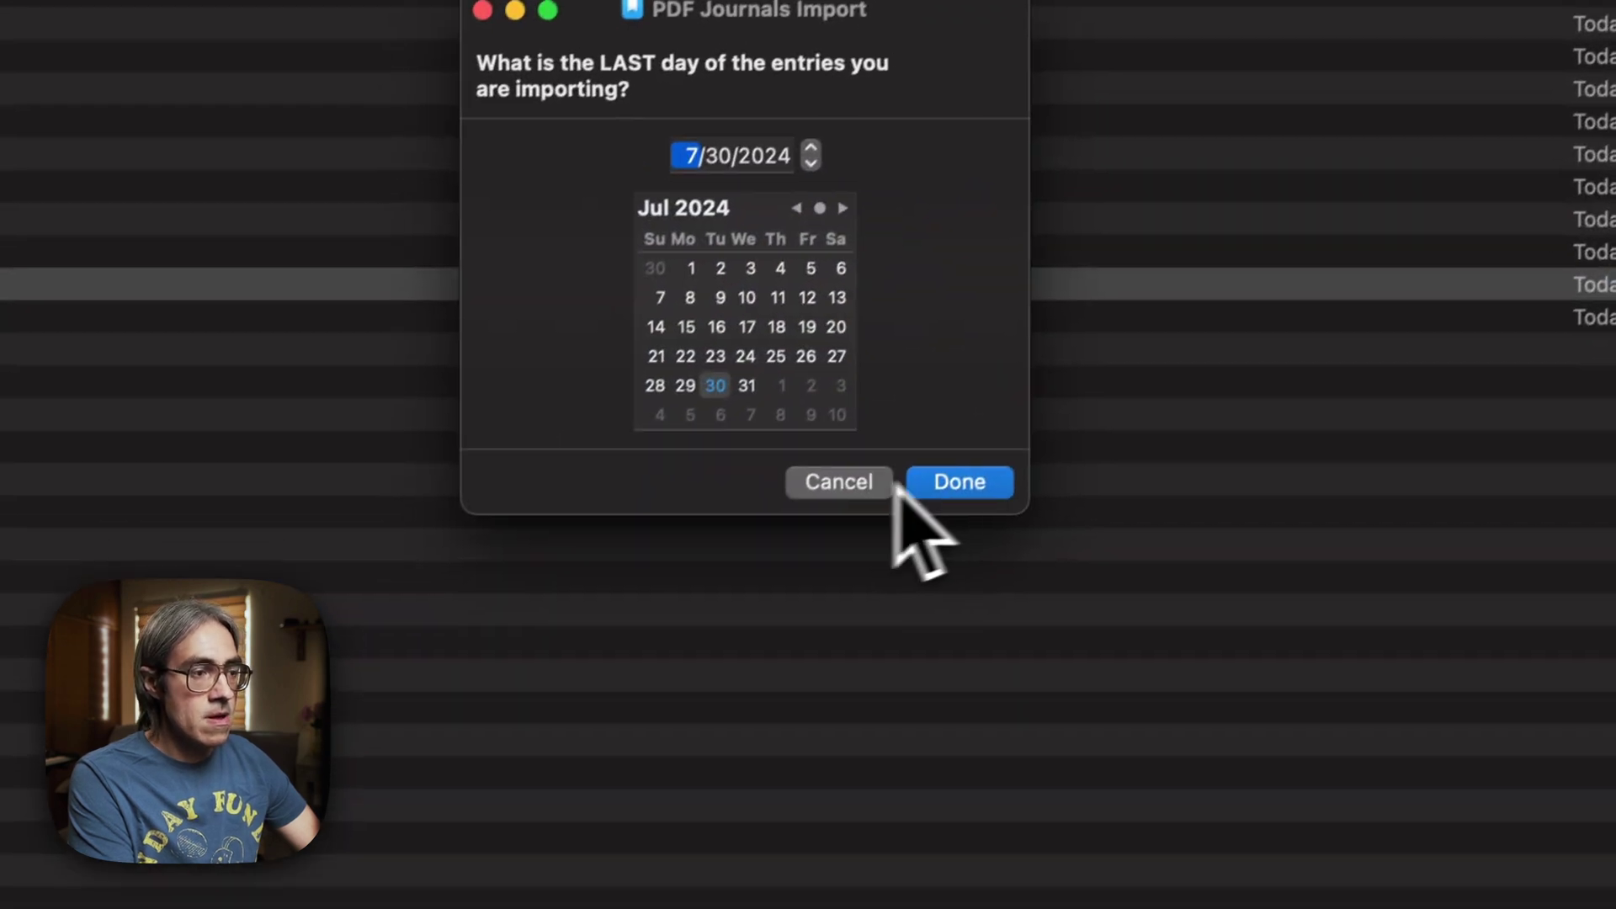
click(706, 734)
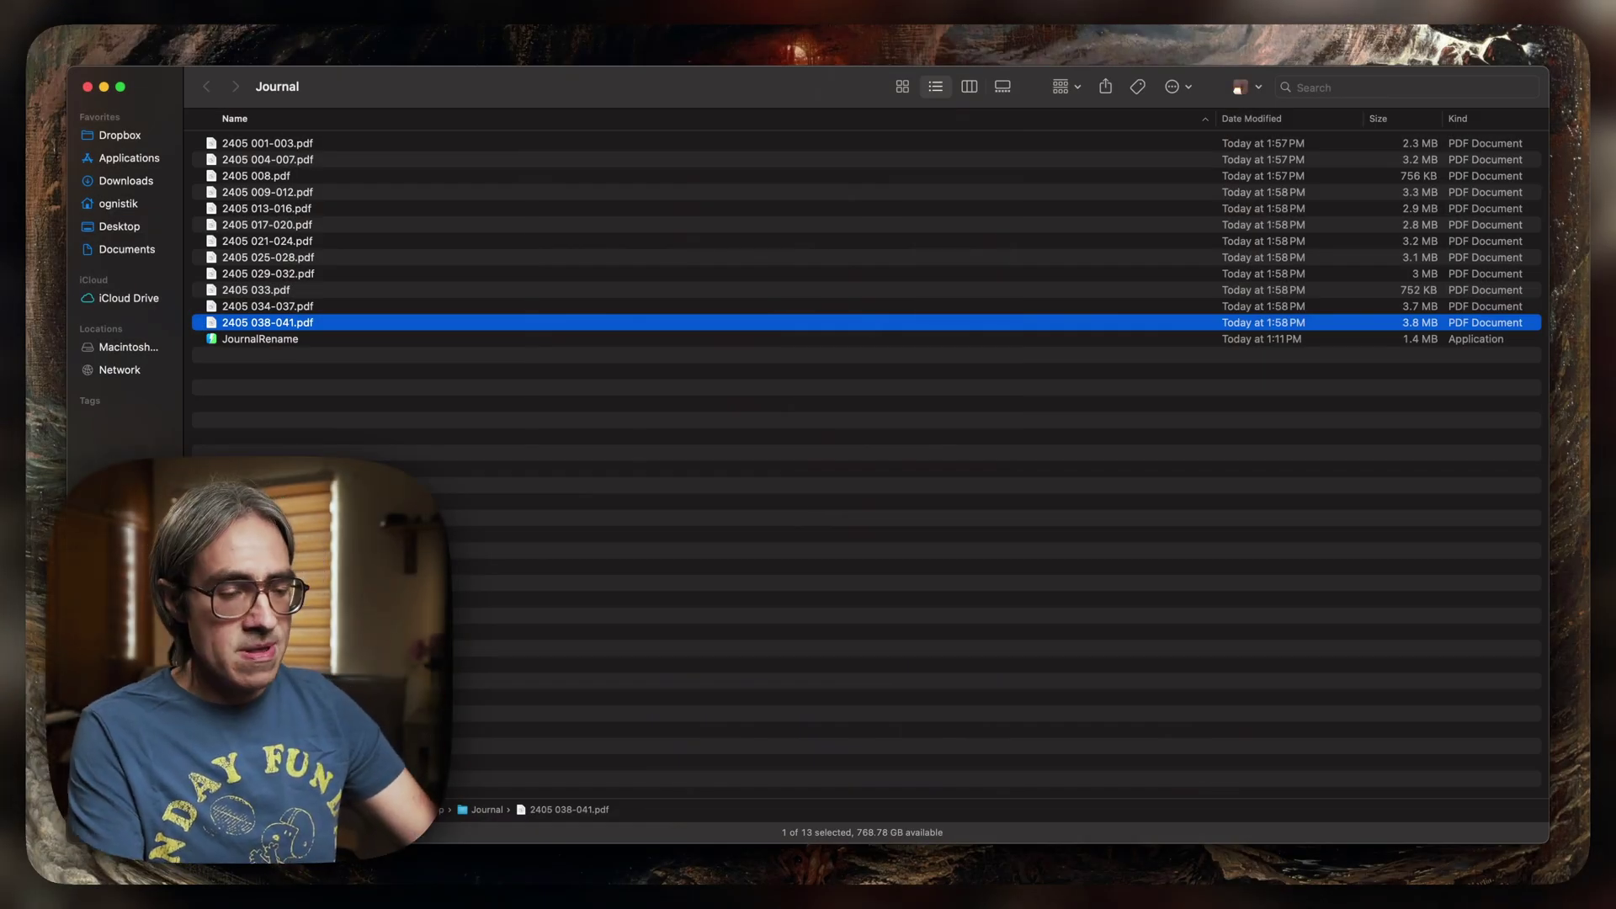
key(ctrl+alt+Left)
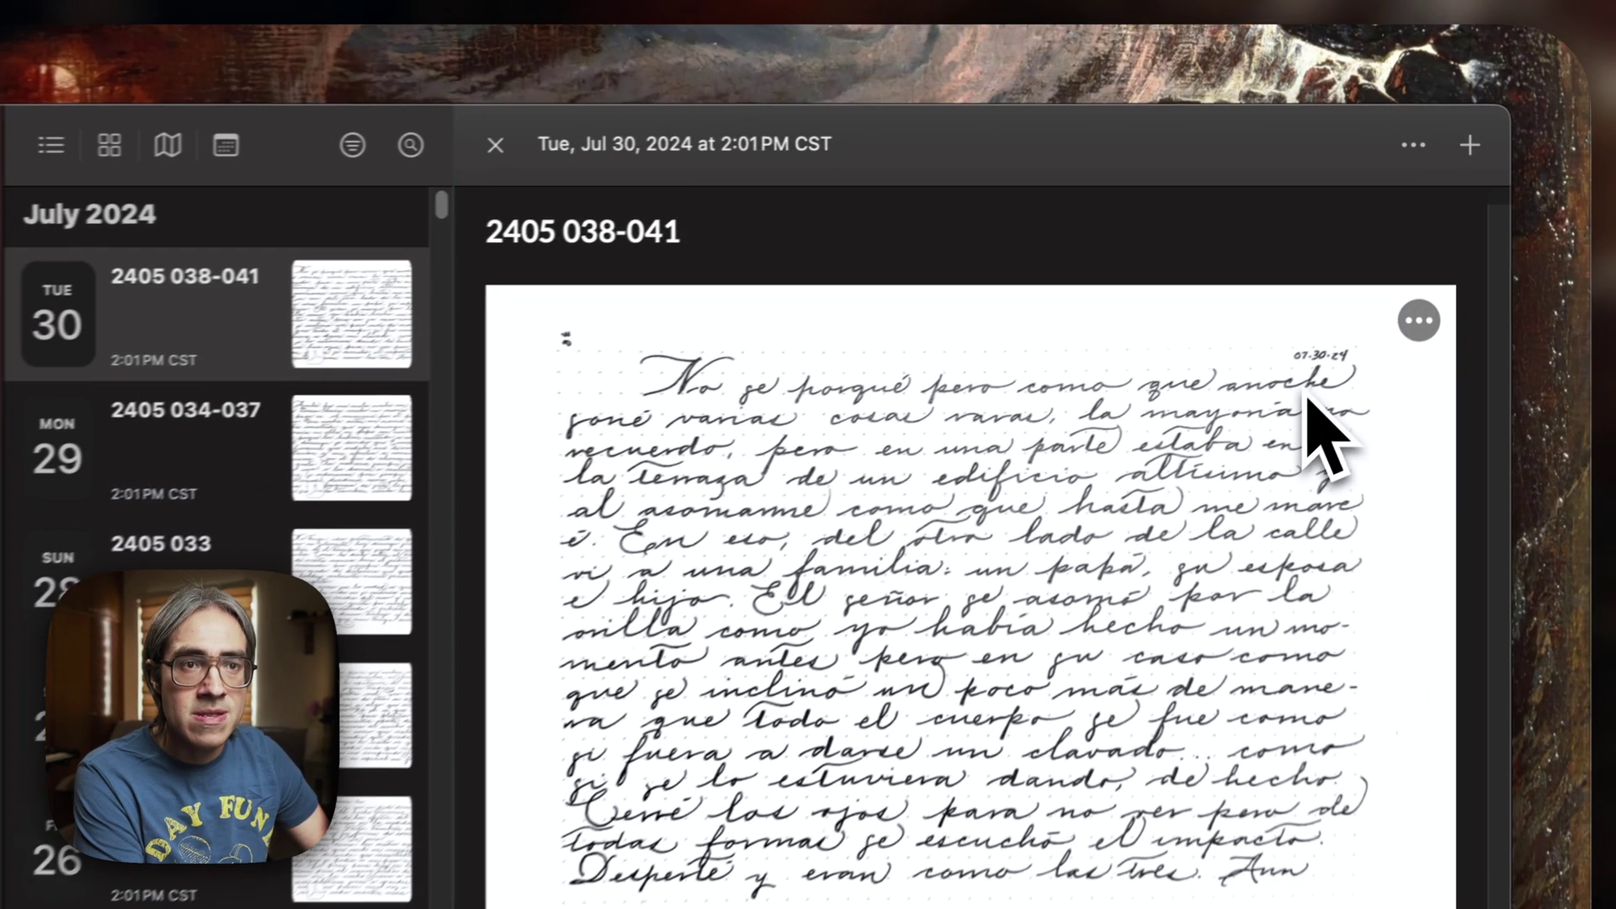
click(1452, 223)
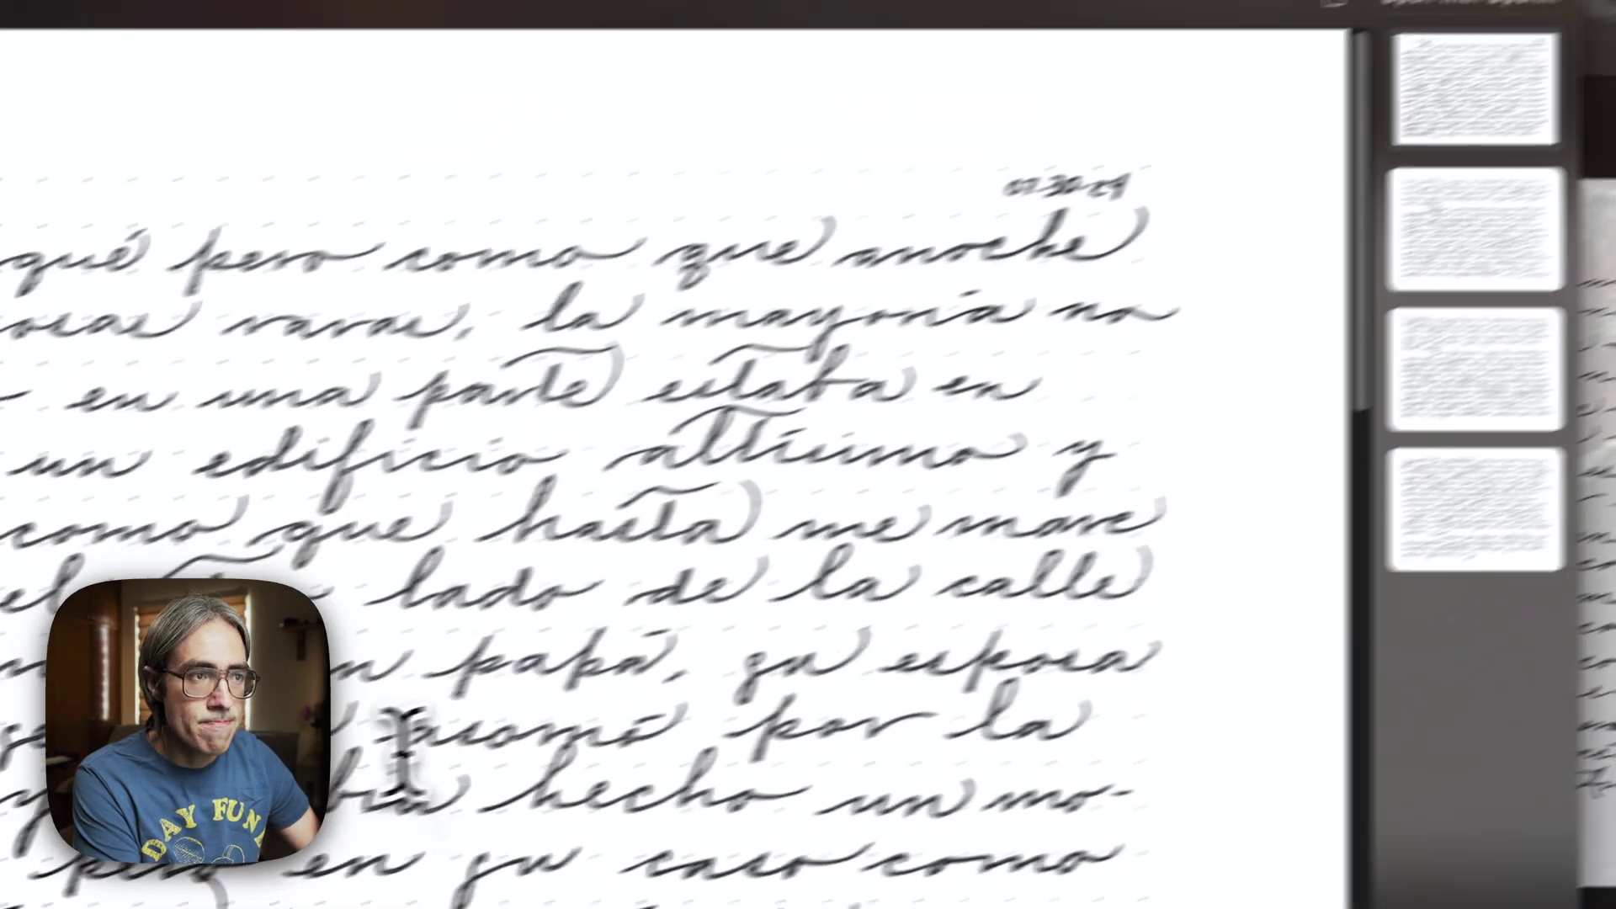
key(Escape)
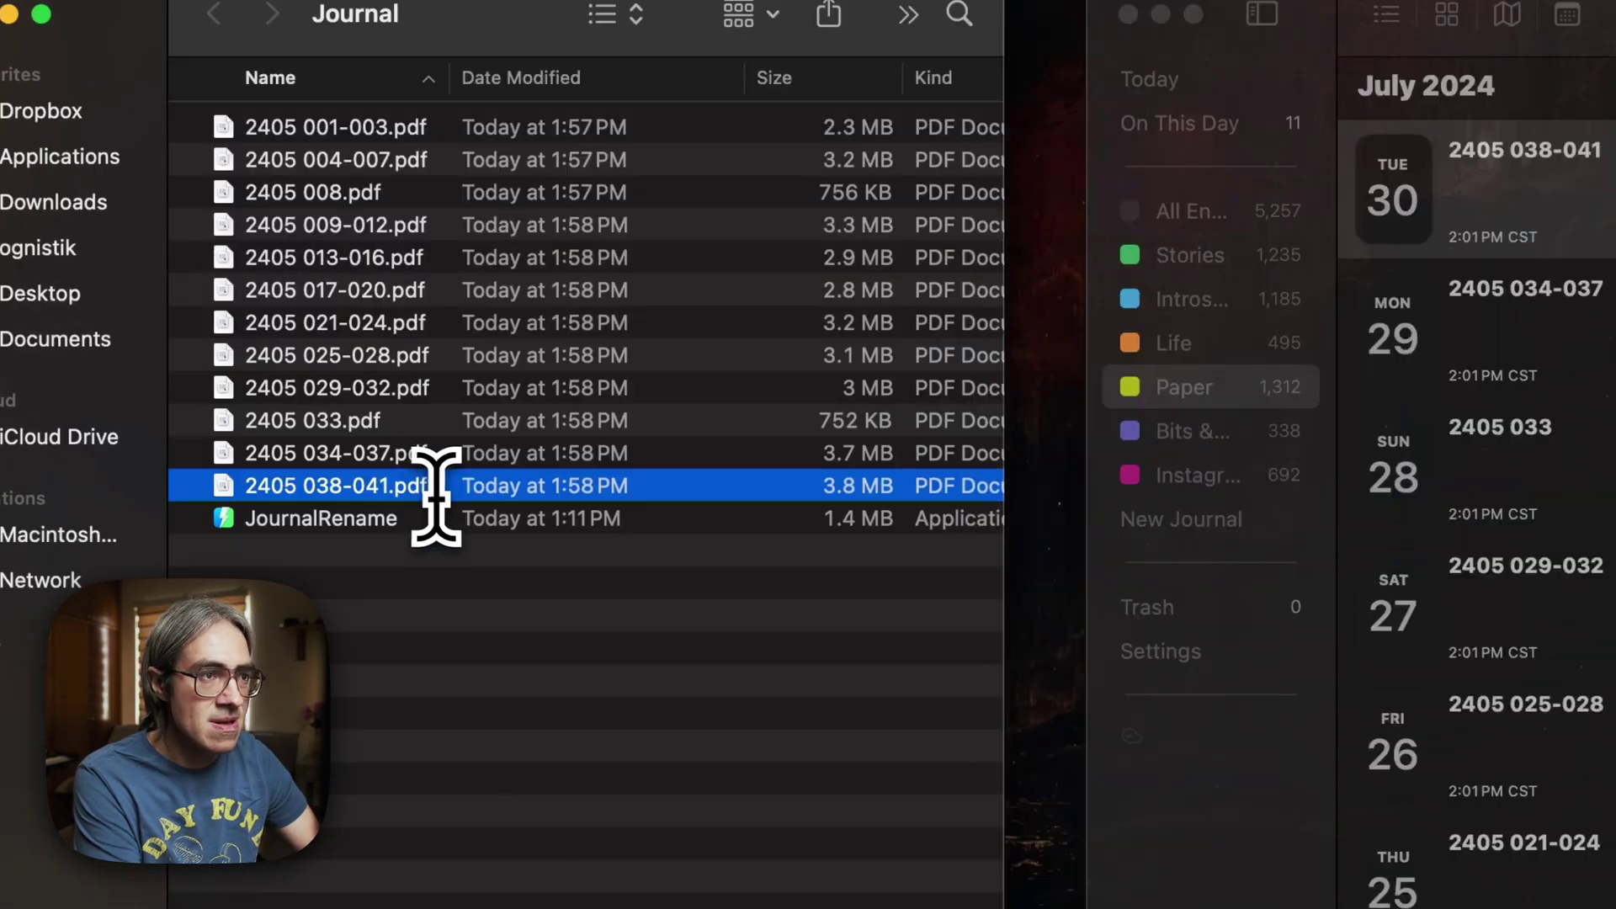
click(1586, 383)
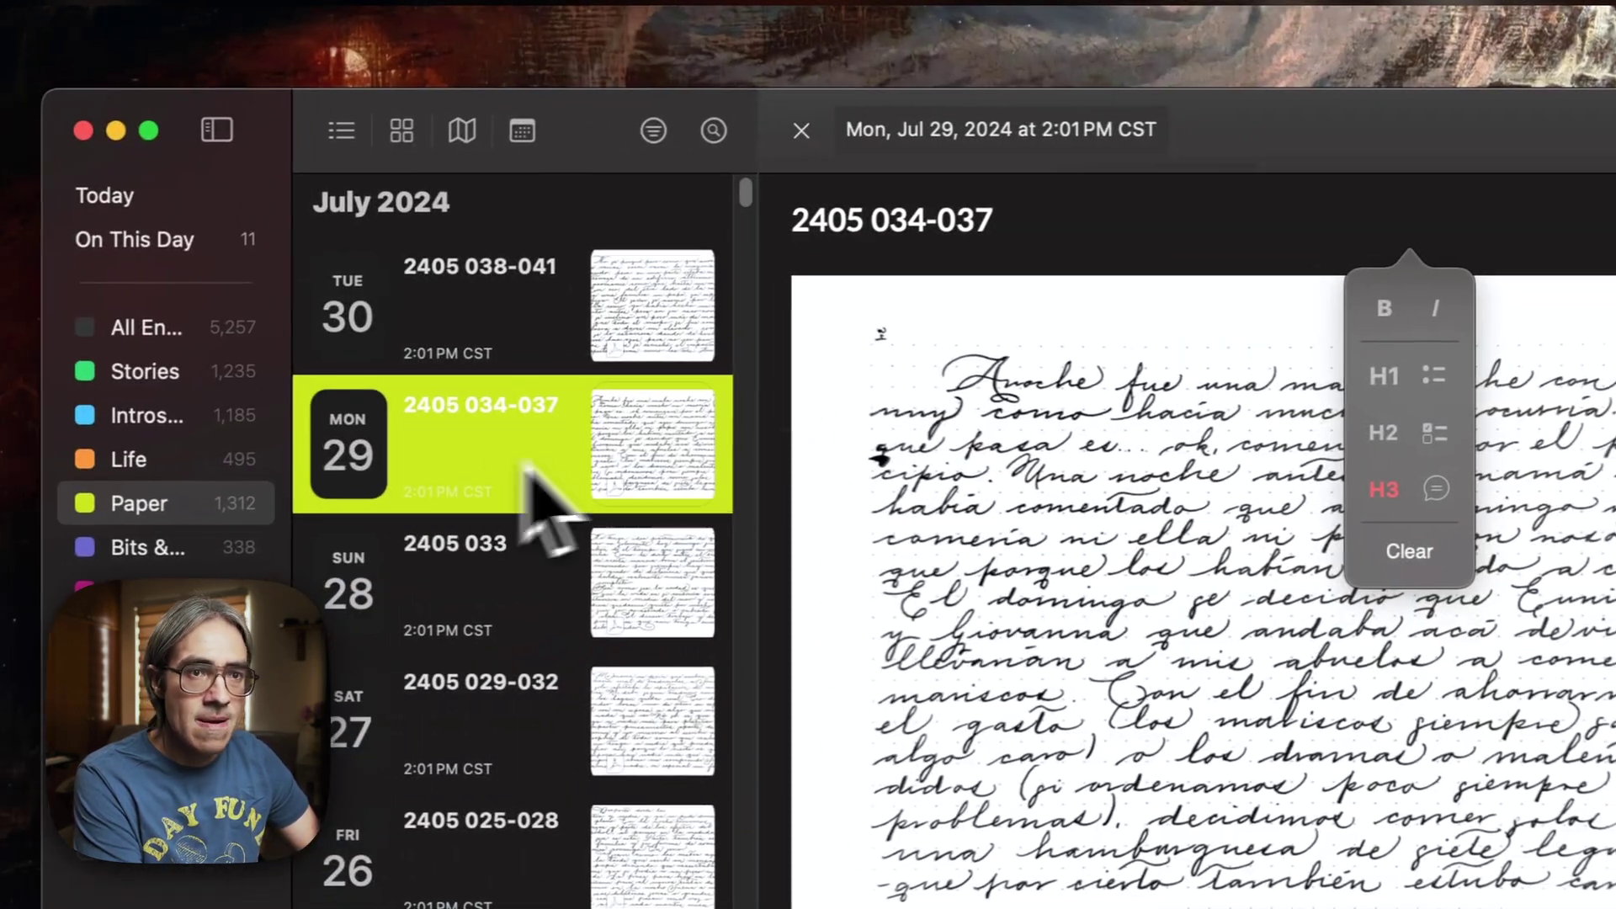
click(1263, 900)
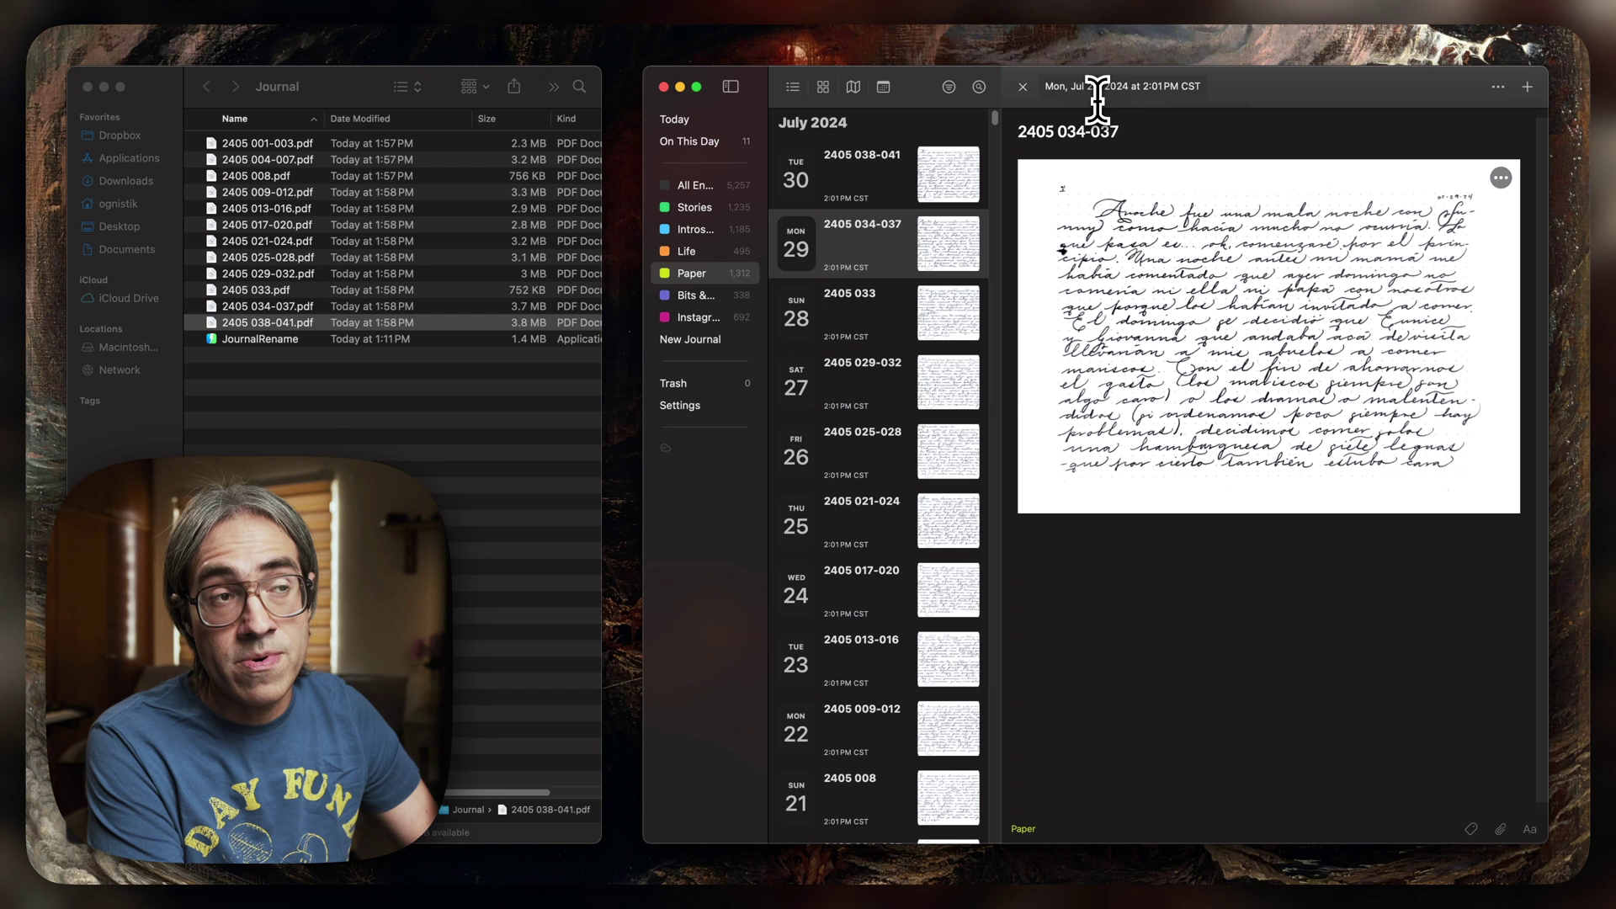
click(866, 330)
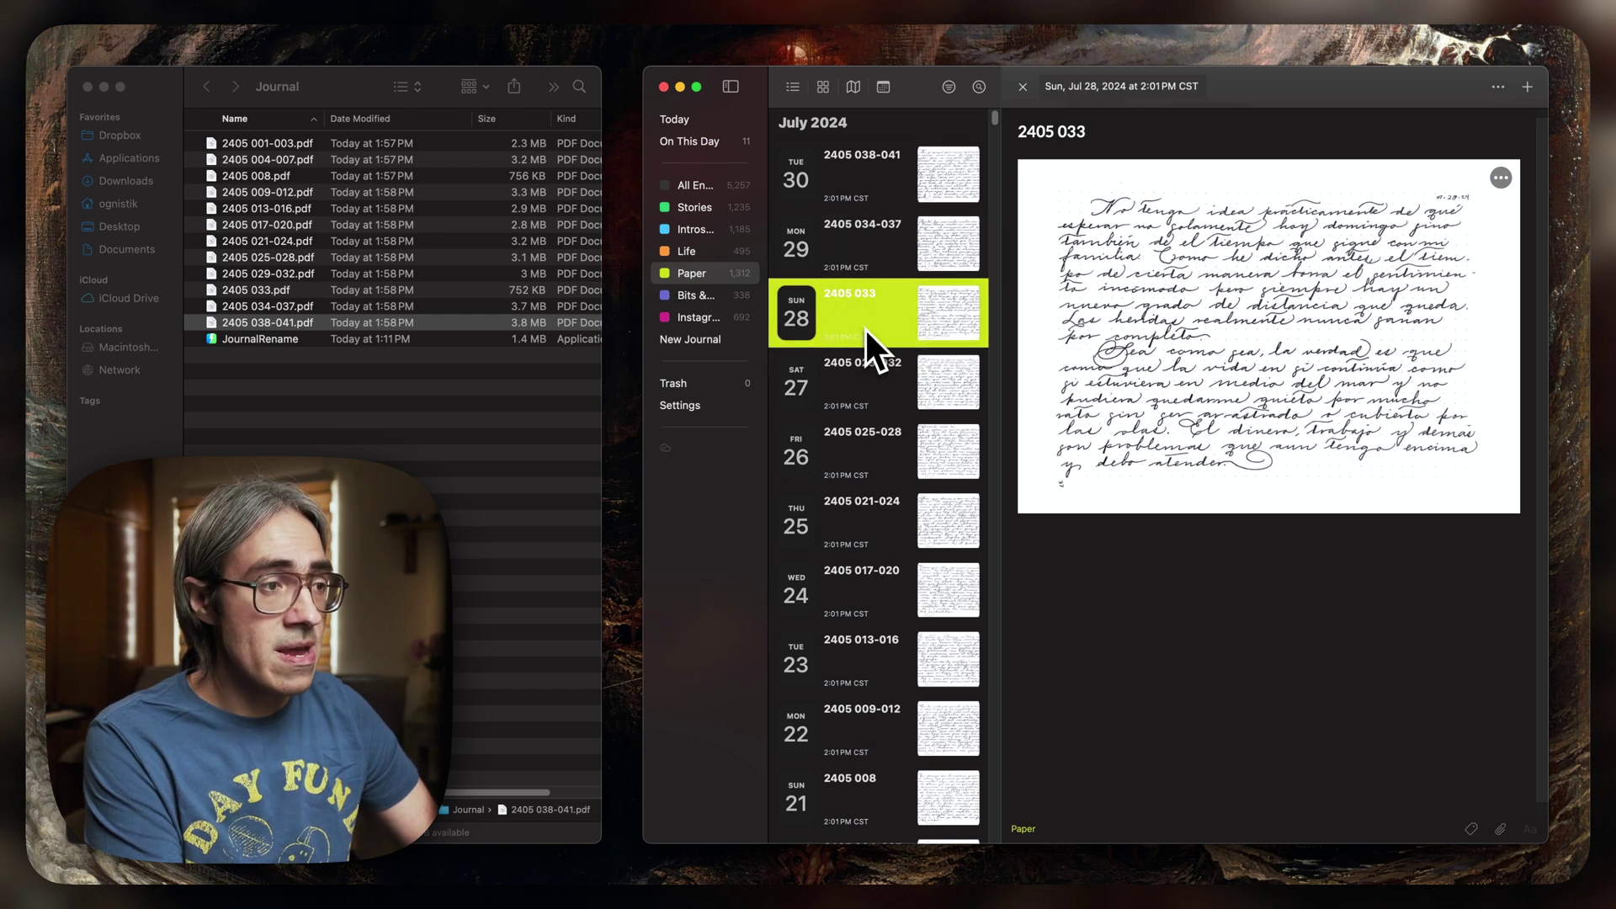
click(882, 377)
scroll(881, 390, down, 5)
click(893, 478)
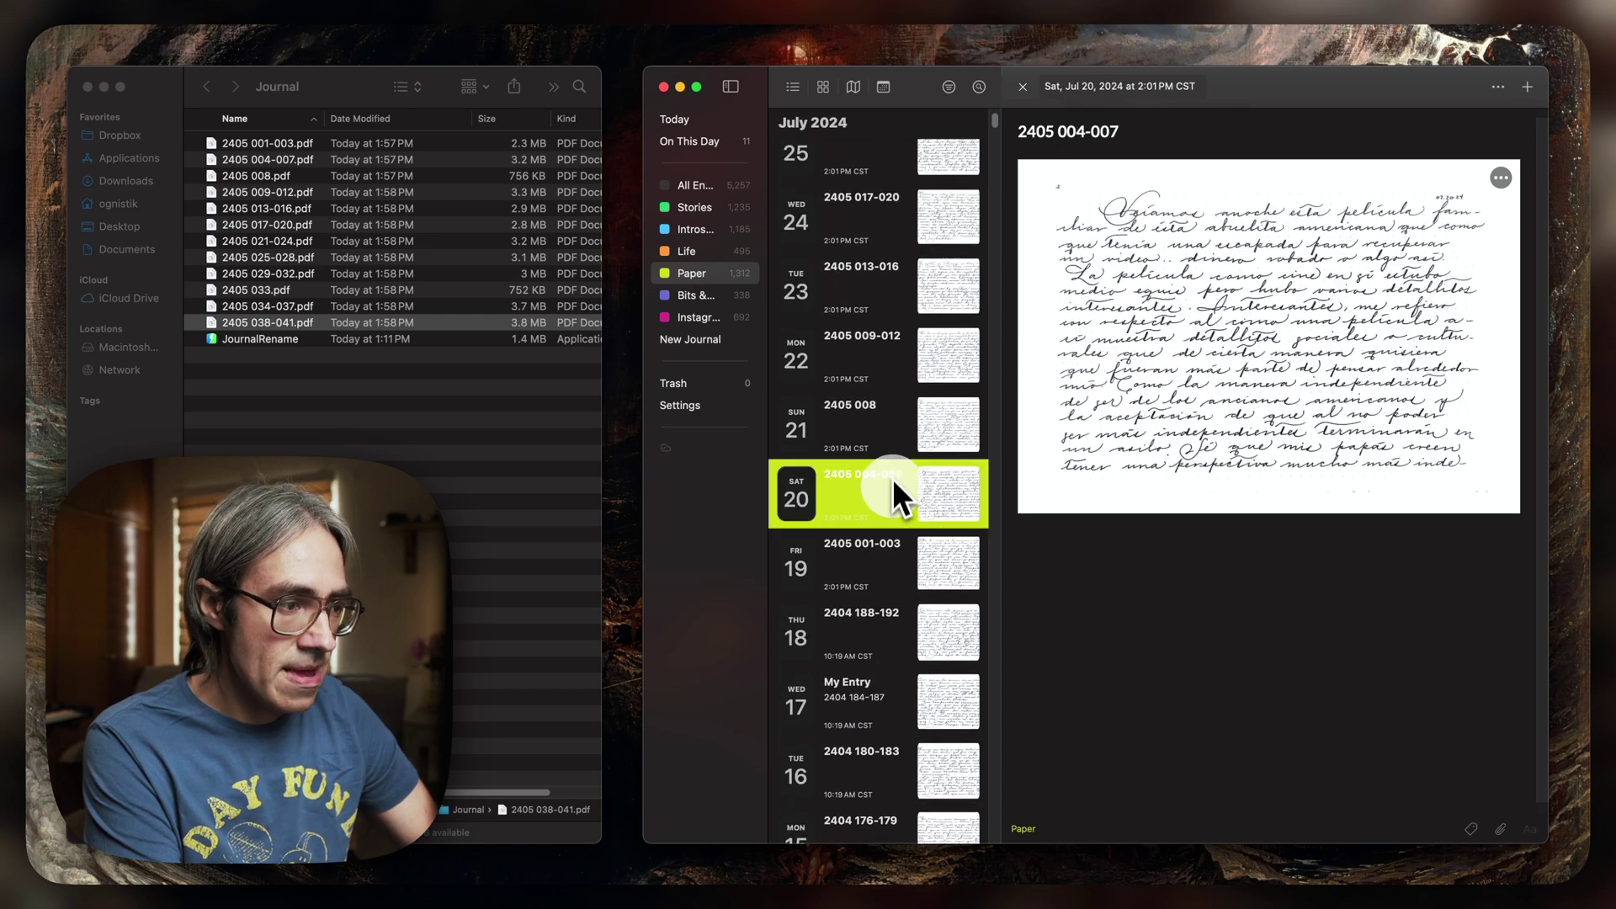
click(891, 431)
click(1171, 576)
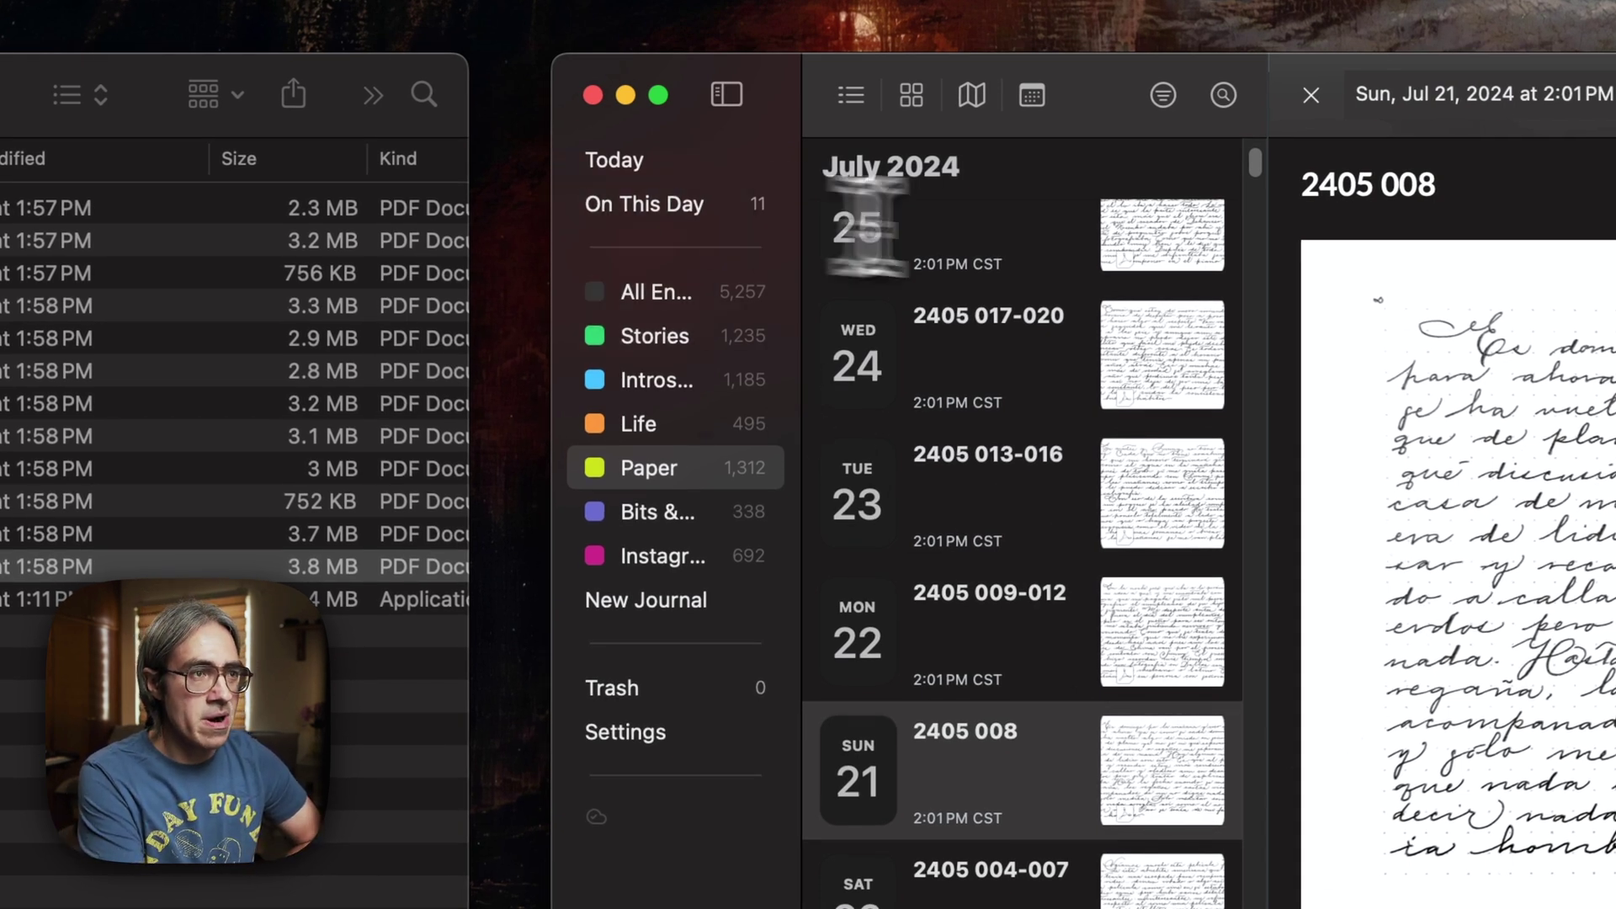
click(1447, 199)
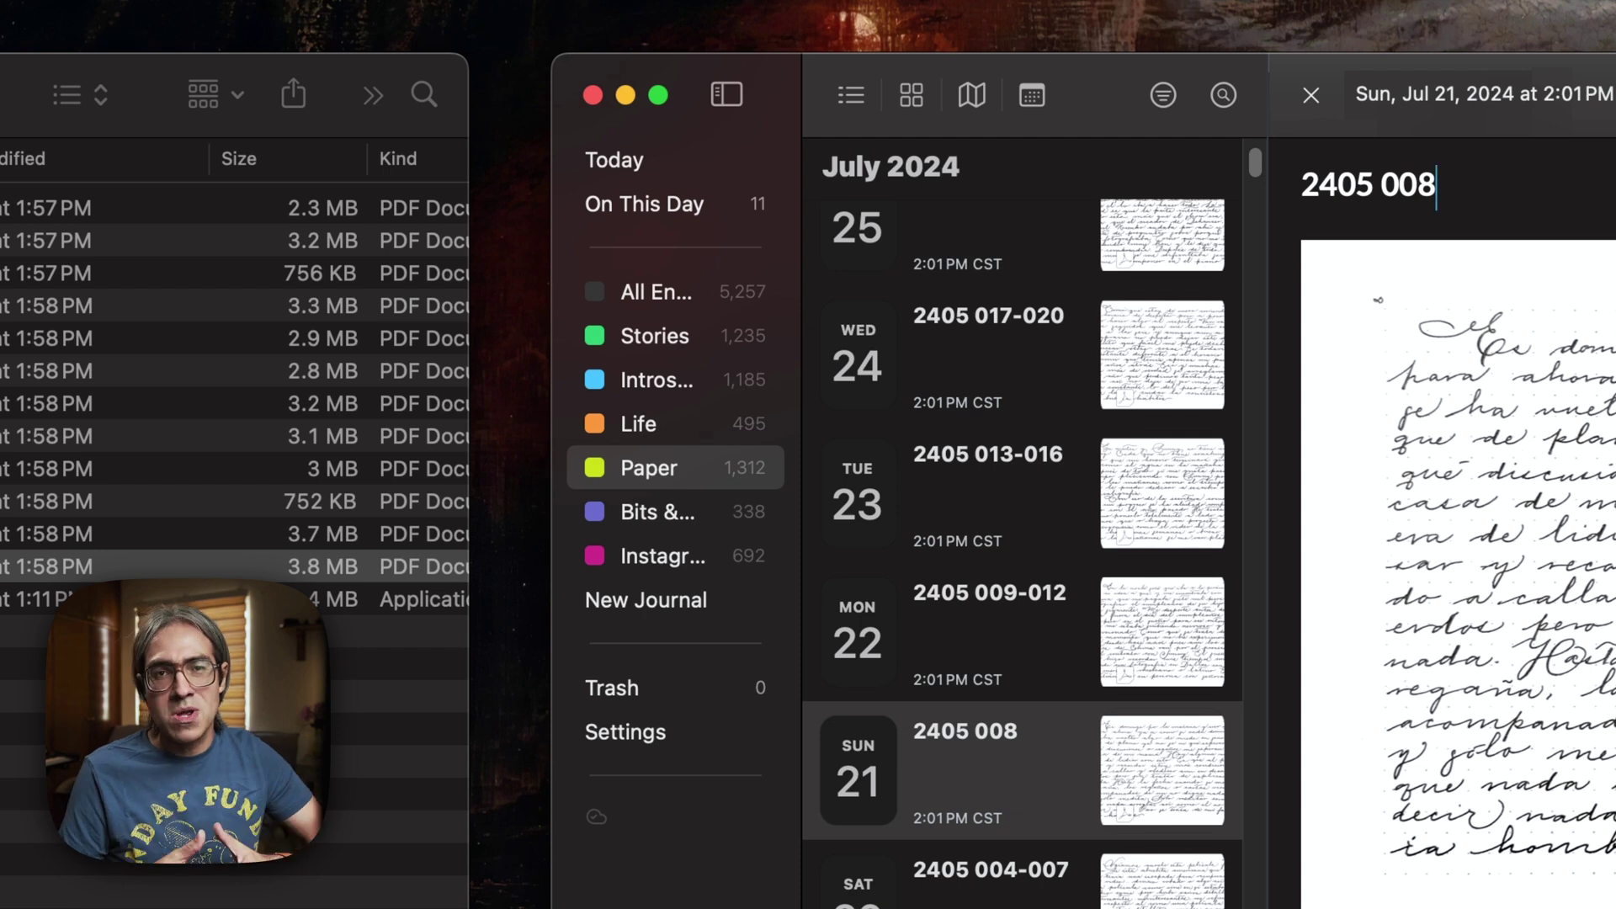